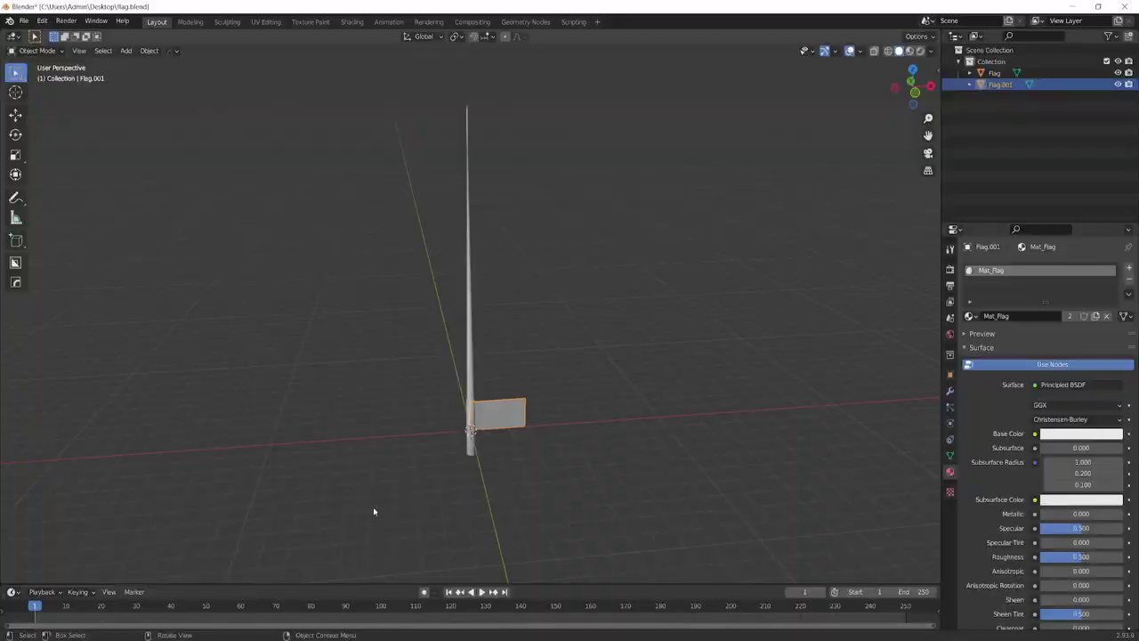
Step: Orbit and zoom the view to frame the existing flag and pole
right_click(559, 351)
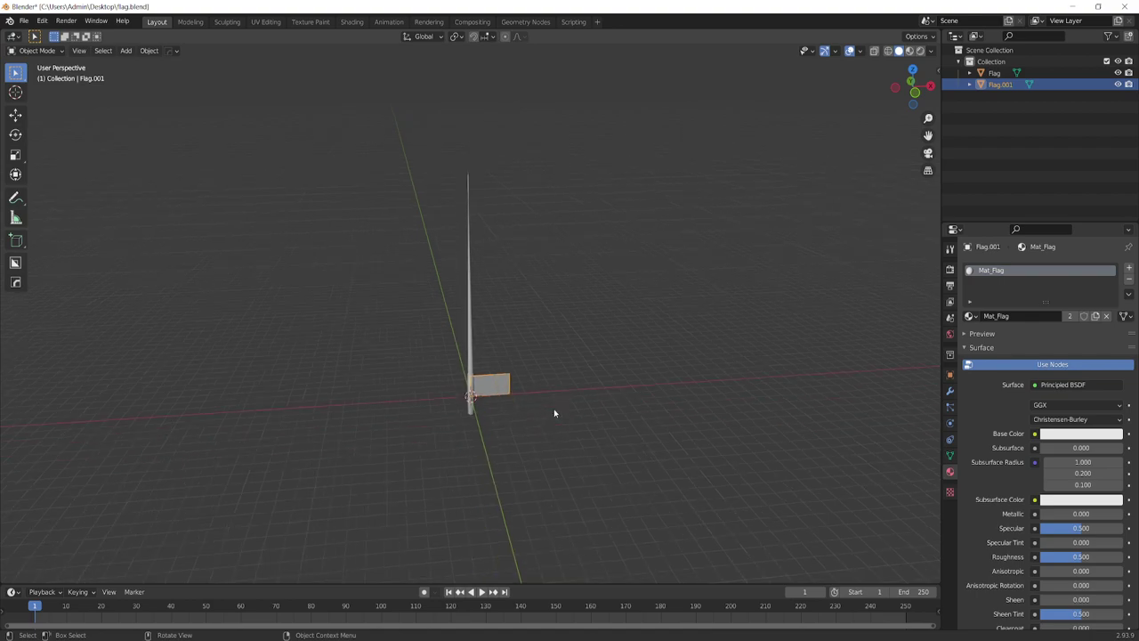
scroll(554, 412, "up", 2)
mouse_move(554, 463)
middle_mouse_down("shift")
mouse_move(572, 414)
mouse_move(552, 298)
middle_mouse_up("shift")
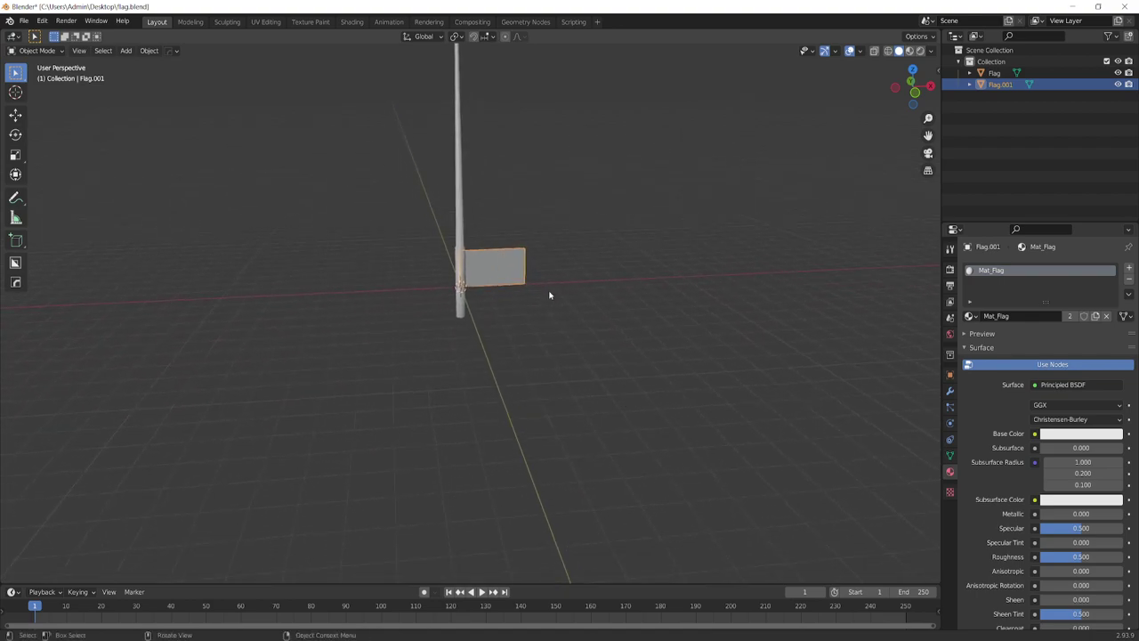
scroll(552, 297, "up", 4)
scroll(588, 280, "up", 2)
middle_click_drag(619, 264, 564, 422)
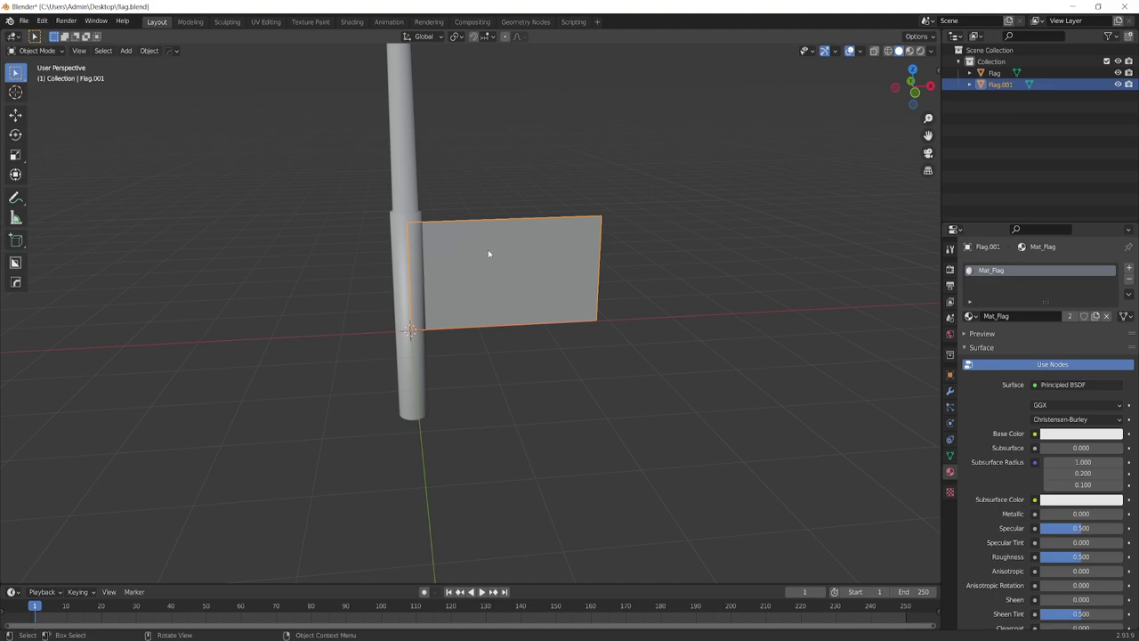
Step: Inspect the existing flag's mesh in Edit Mode, then return to Object Mode and deselect it
key("Tab")
scroll(486, 251, "up", 2)
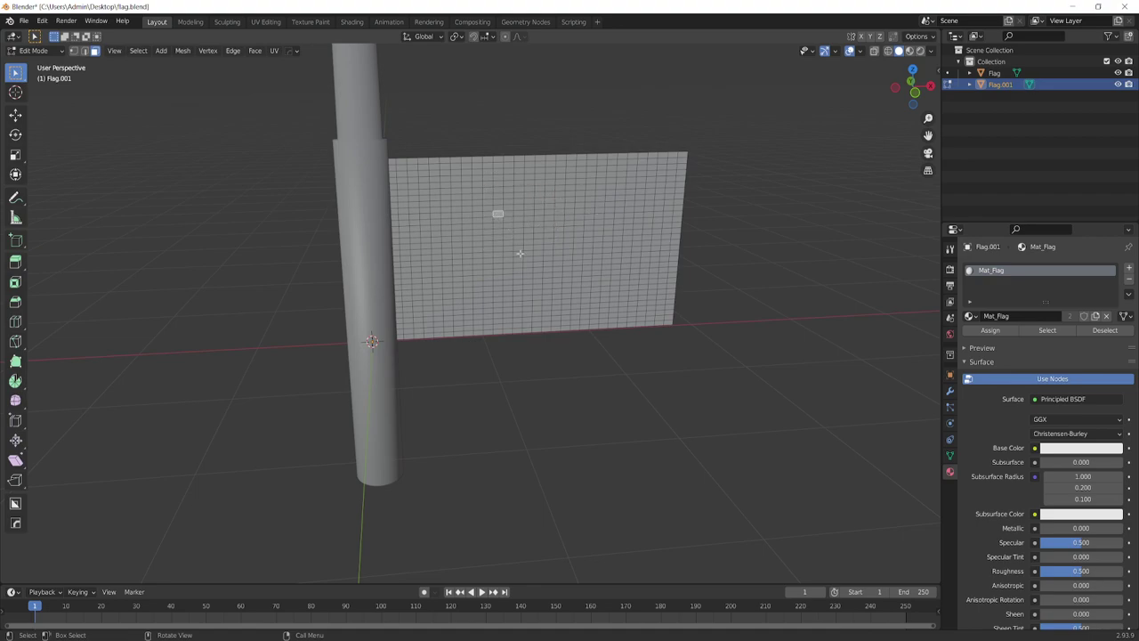
left_click(519, 254)
mouse_move(553, 251)
middle_mouse_down()
mouse_move(600, 333)
mouse_move(623, 320)
middle_mouse_up()
scroll(569, 251, "down", 4)
key("Tab")
scroll(614, 322, "down", 3)
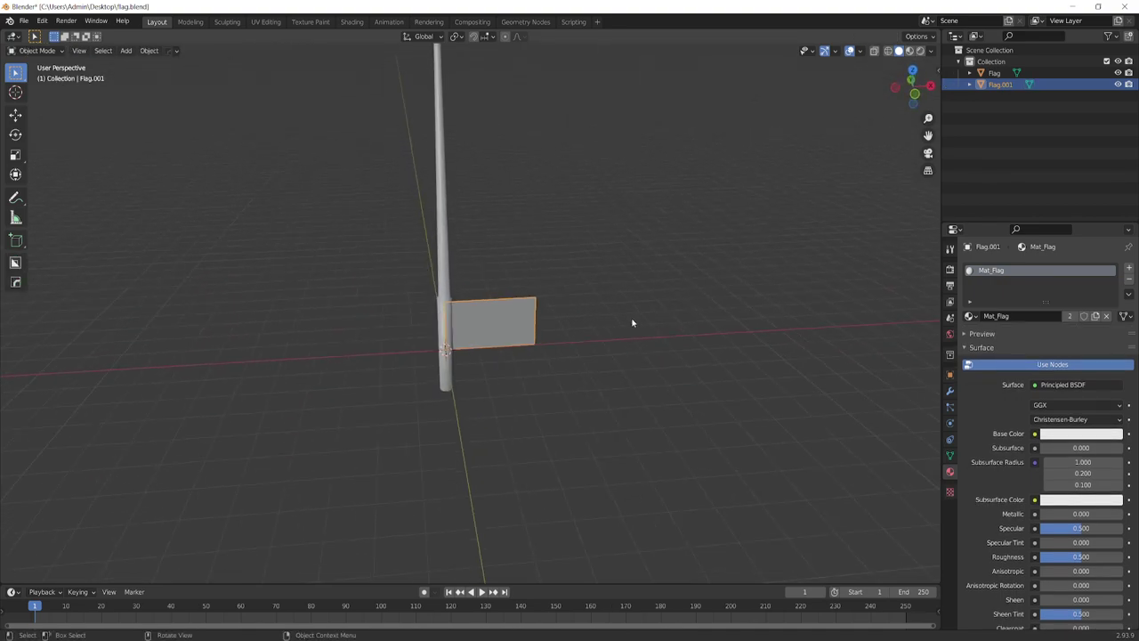
left_click(623, 322)
Step: Add a new plane and rotate it 90° about X so it stands upright
key("shift+a")
mouse_move(567, 327)
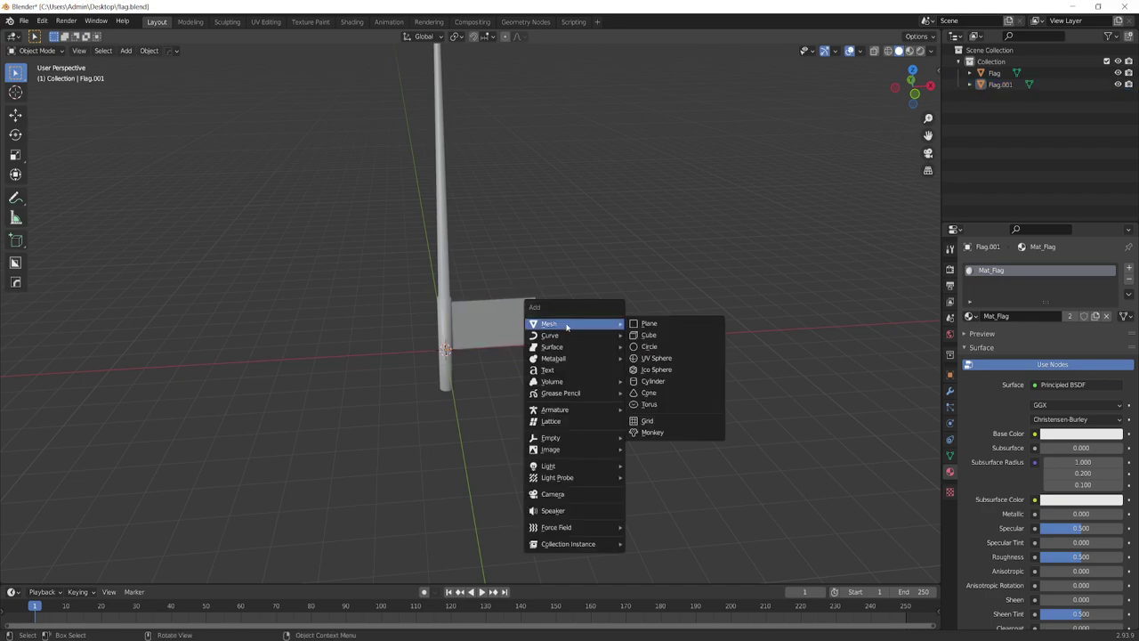
left_click(650, 325)
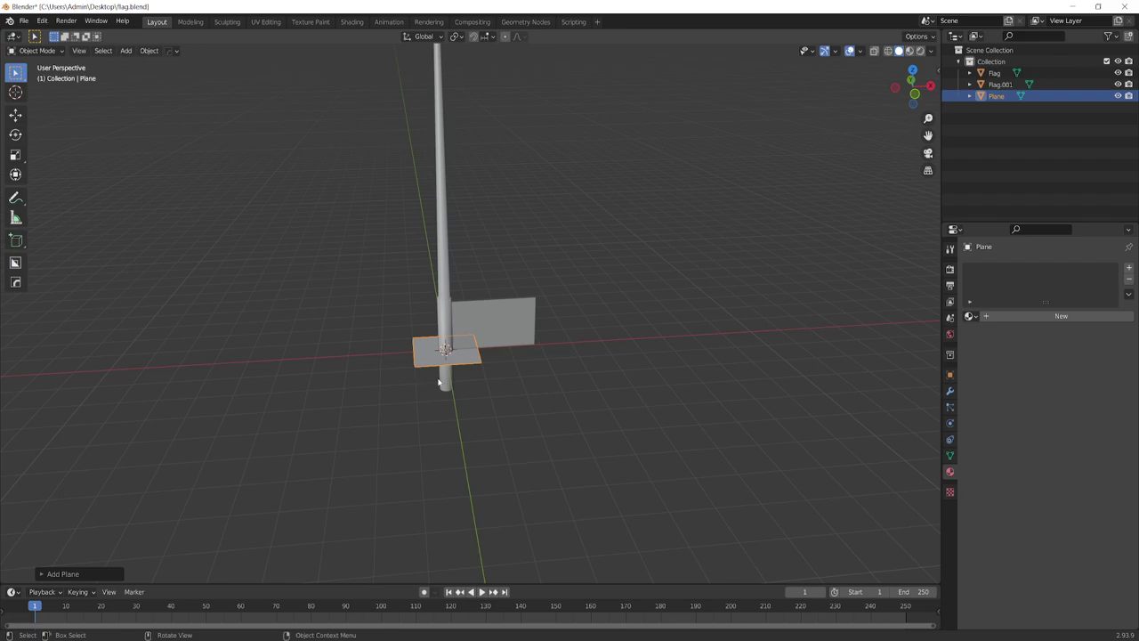
type("r")
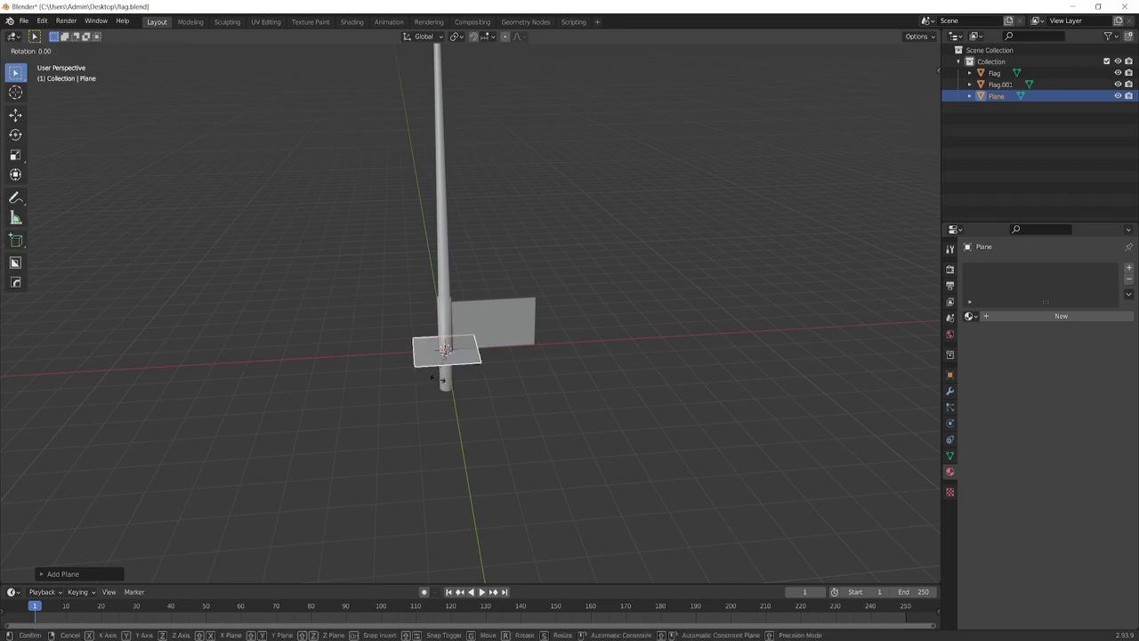
type("x90")
key("Return")
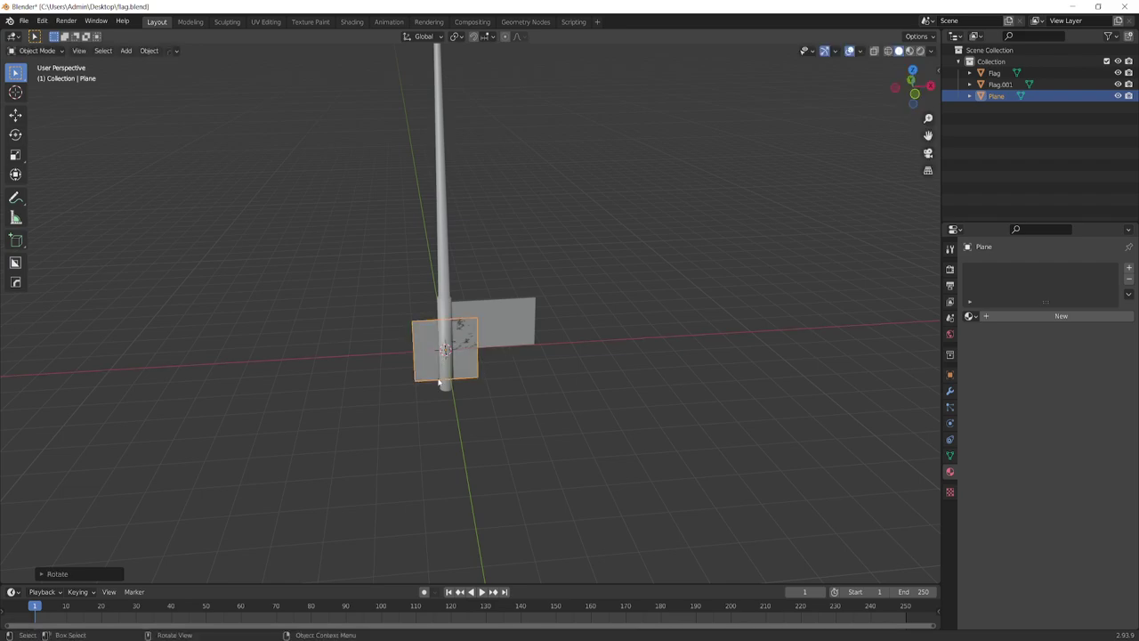
Step: Move the new plane up the pole, then shift it right along X
key("g")
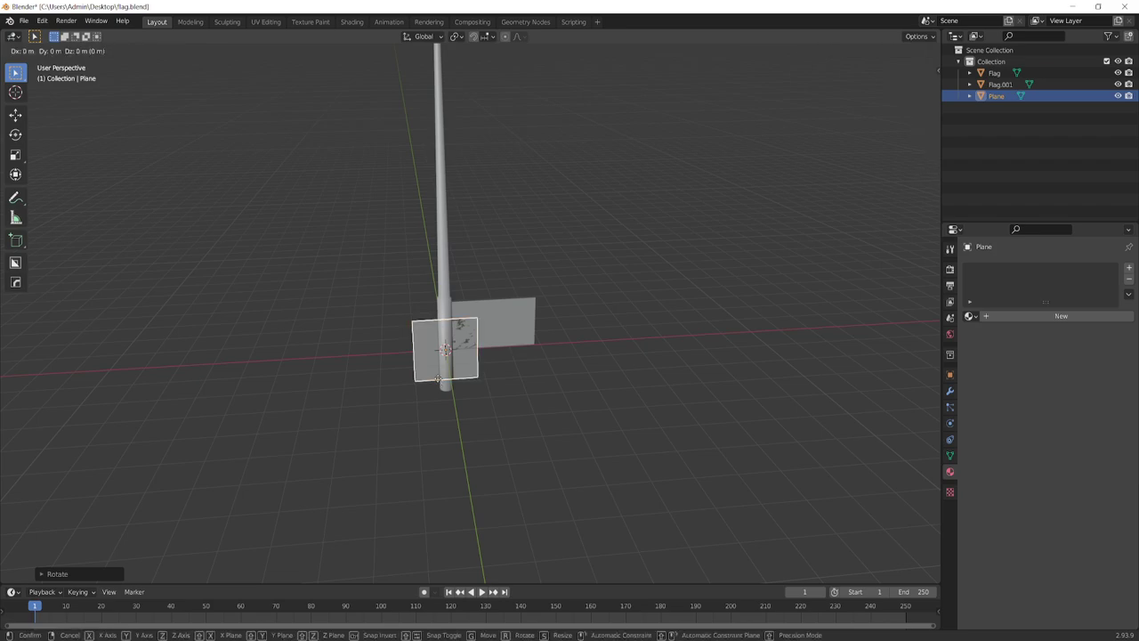
left_click(466, 225)
key("g")
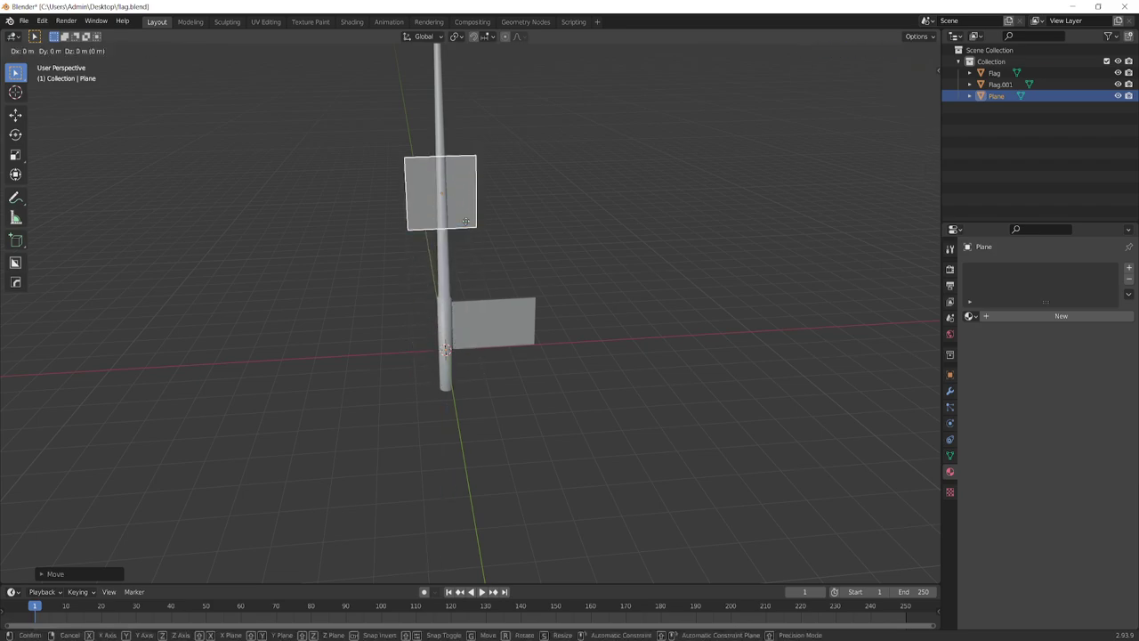
key("x")
left_click(523, 232)
Step: Widen the new plane along the X axis into a flag shape
scroll(526, 188, "up", 3)
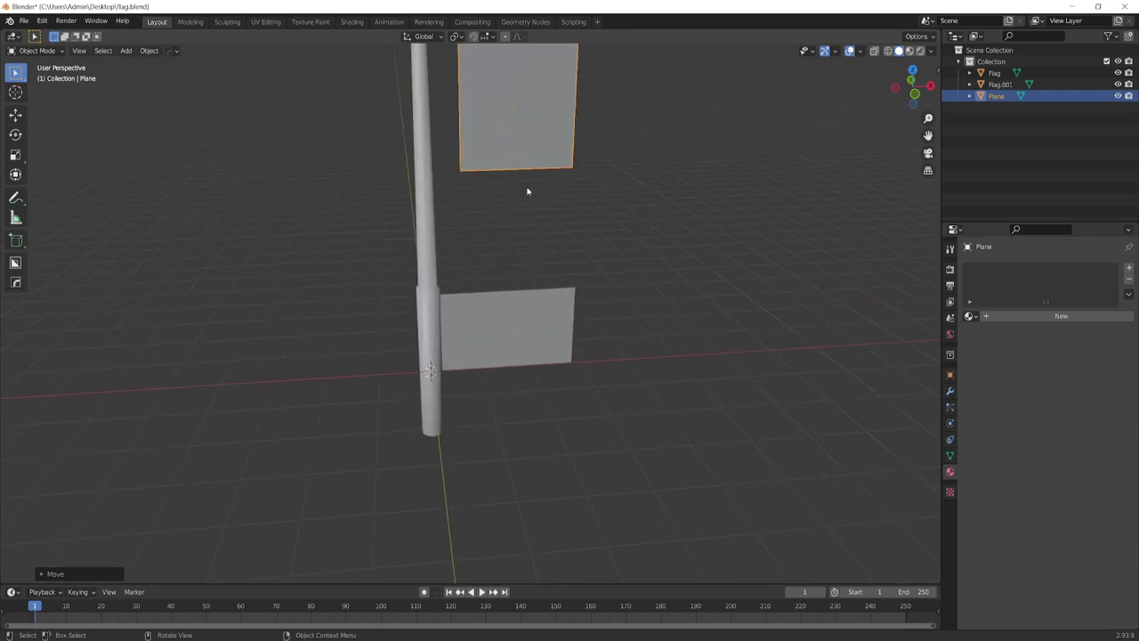
middle_click_drag(600, 178, 571, 348)
key("s")
key("x")
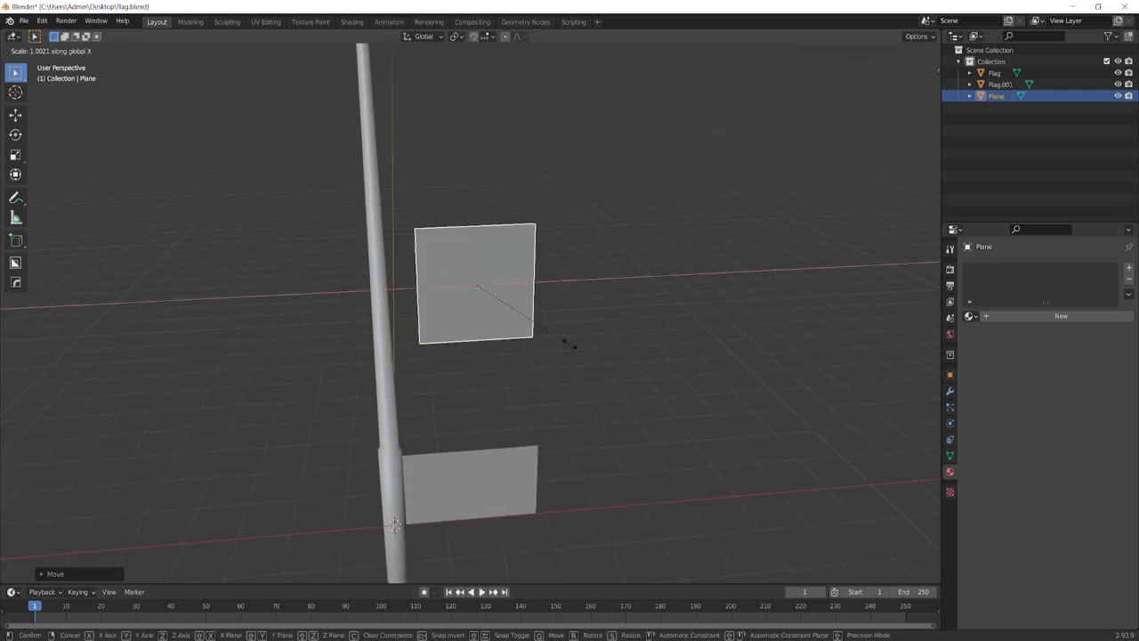
left_click(641, 354)
scroll(525, 353, "up", 2)
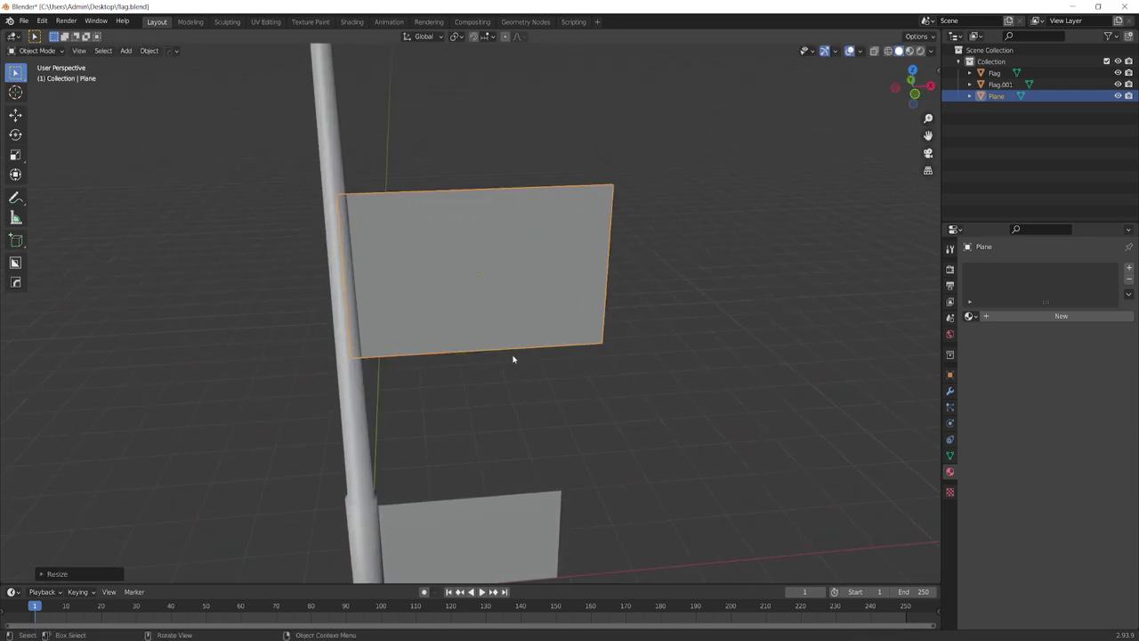
Step: In Edit Mode, face the plane squarely and subdivide its face
key("Tab")
middle_click_drag(520, 332, 536, 267)
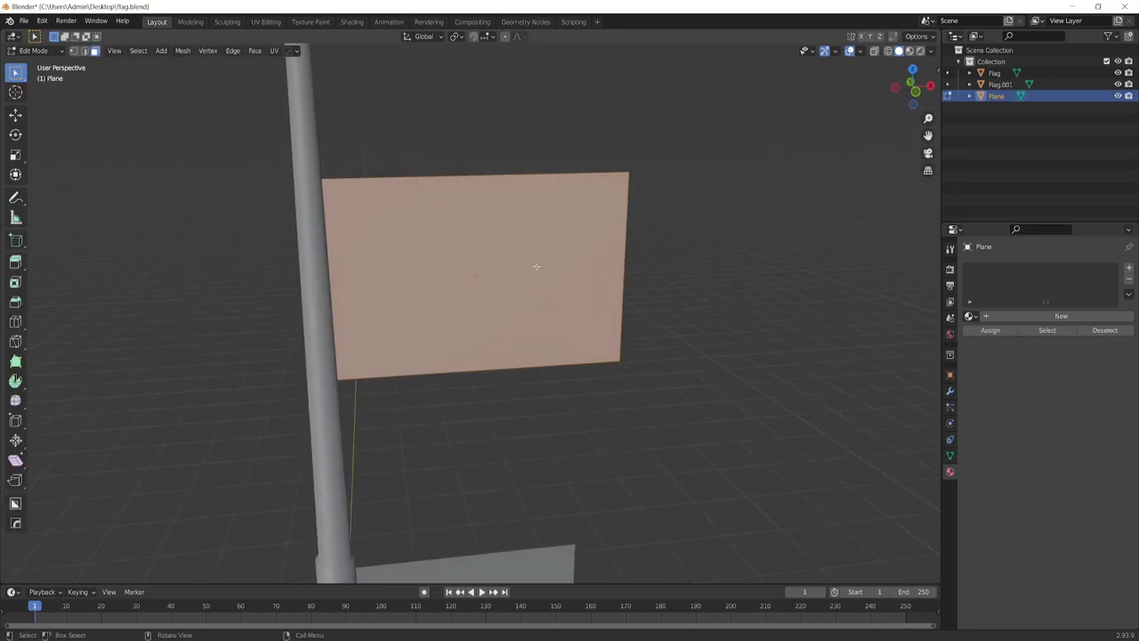
middle_click_drag(513, 333, 477, 198)
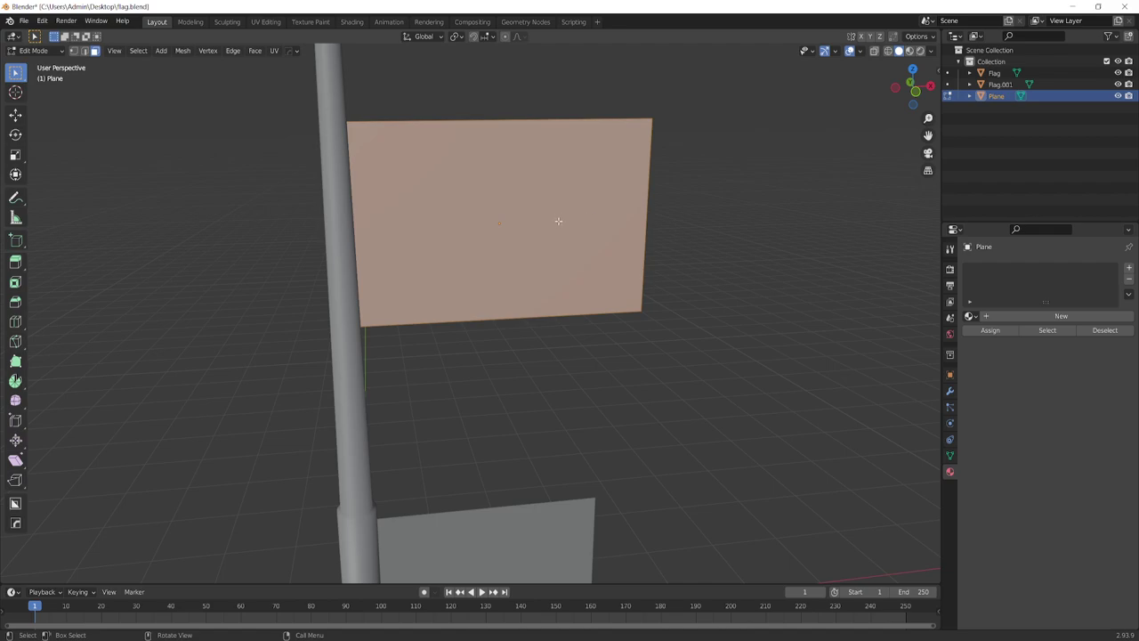
right_click(460, 161)
right_click(474, 132)
left_click(436, 43)
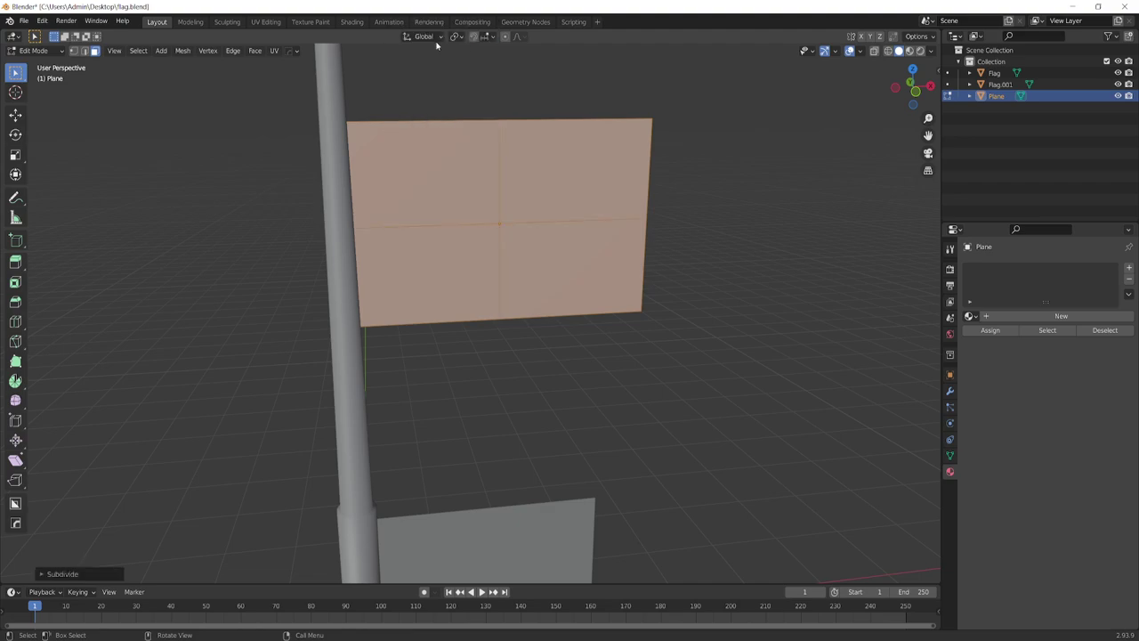
Step: Set the subdivision's Number of Cuts, trying 2 and 30 before settling on 10
right_click(476, 175)
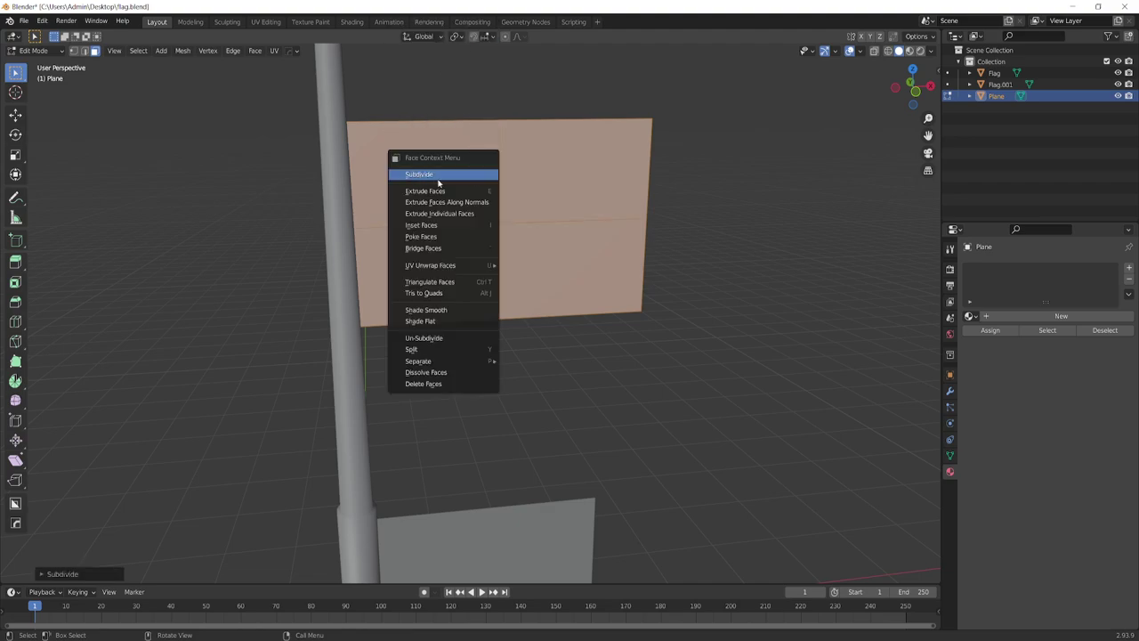
left_click(48, 573)
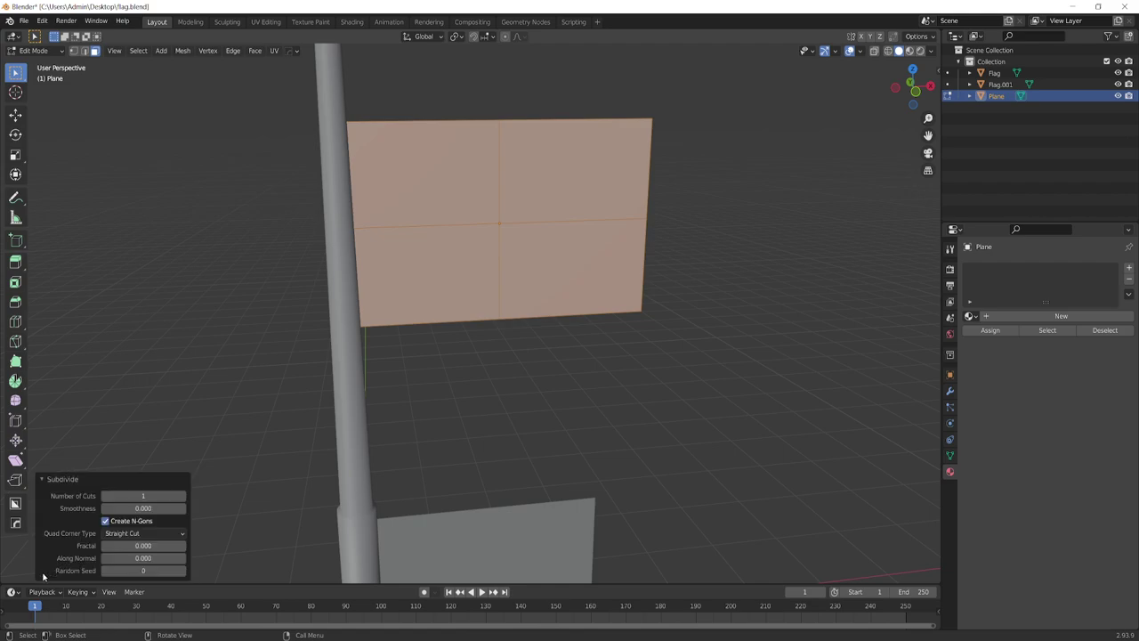
left_click(183, 495)
left_click(165, 495)
key("BackSpace")
key("BackSpace")
type("30")
key("Return")
left_click(142, 494)
type("10")
key("Return")
Step: Deselect the subdivided faces and return to Object Mode
scroll(487, 305, "down", 2)
scroll(510, 364, "down", 2)
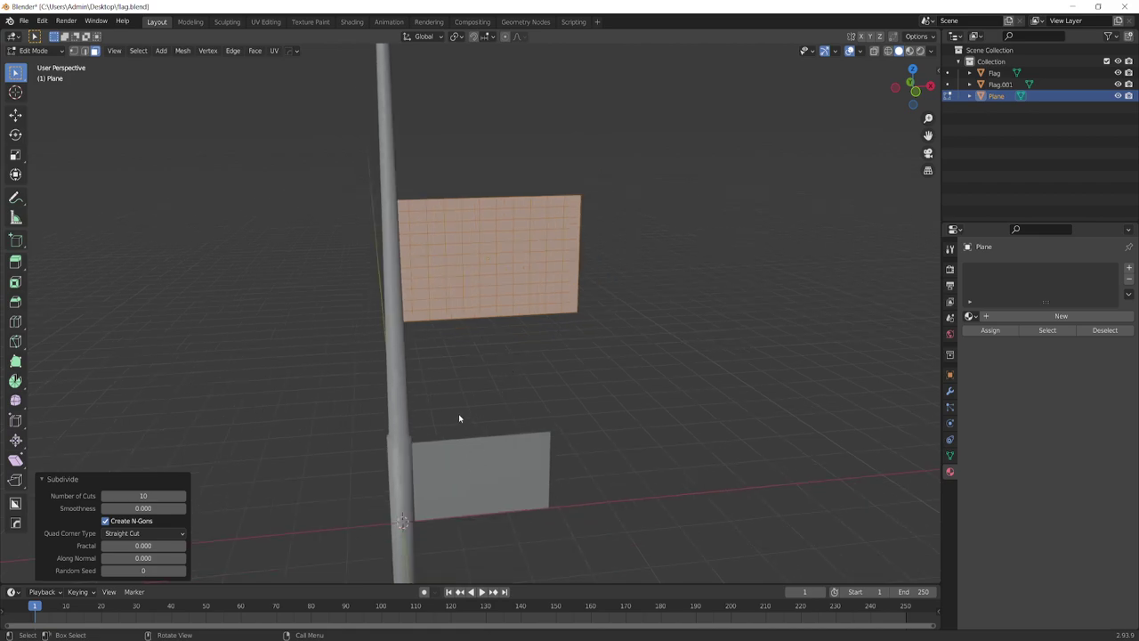
left_click(473, 486)
scroll(478, 276, "up", 3)
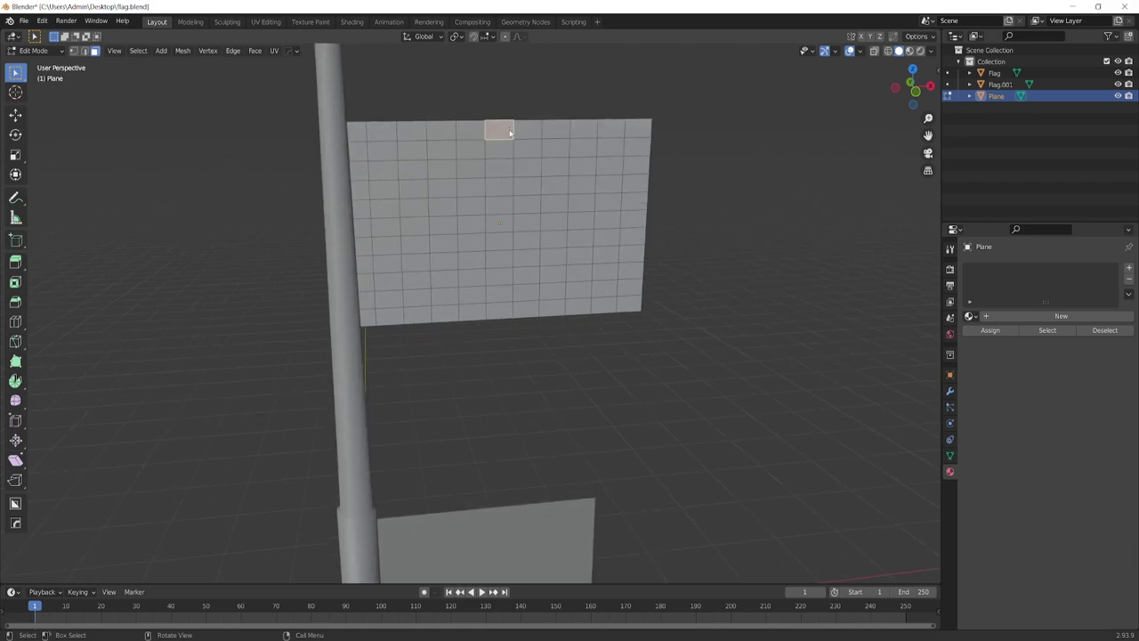
key("Tab")
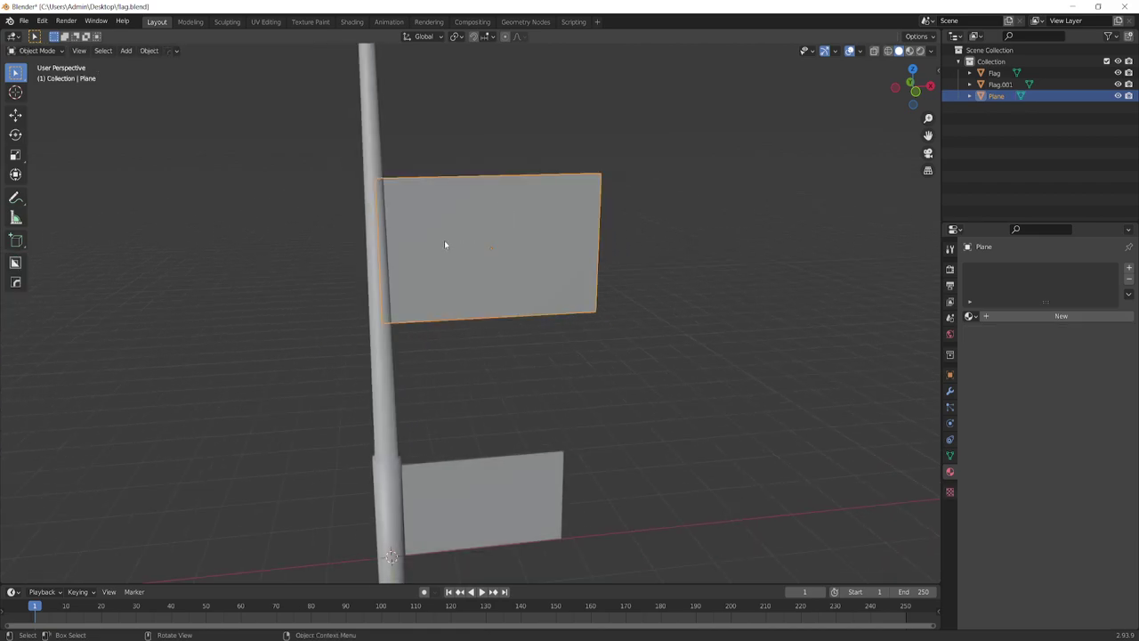
Step: Briefly check the flag plane in Edit Mode, then orbit back around the pole and flags
middle_click_drag(445, 245, 493, 166)
key("Tab")
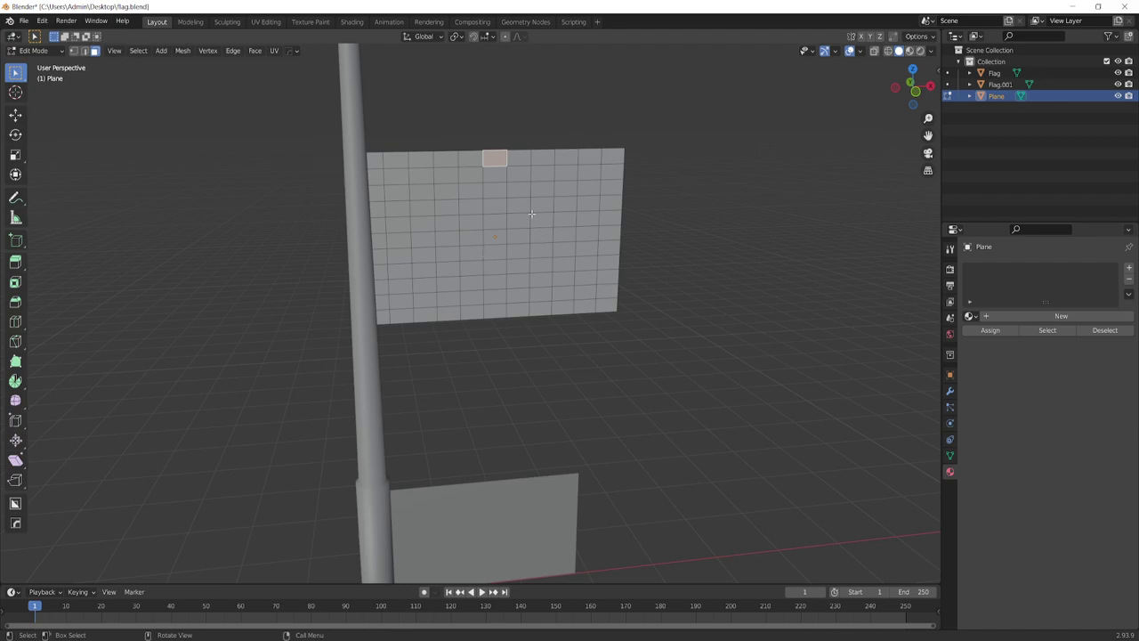
scroll(526, 216, "down", 3)
middle_click_drag(524, 219, 499, 291)
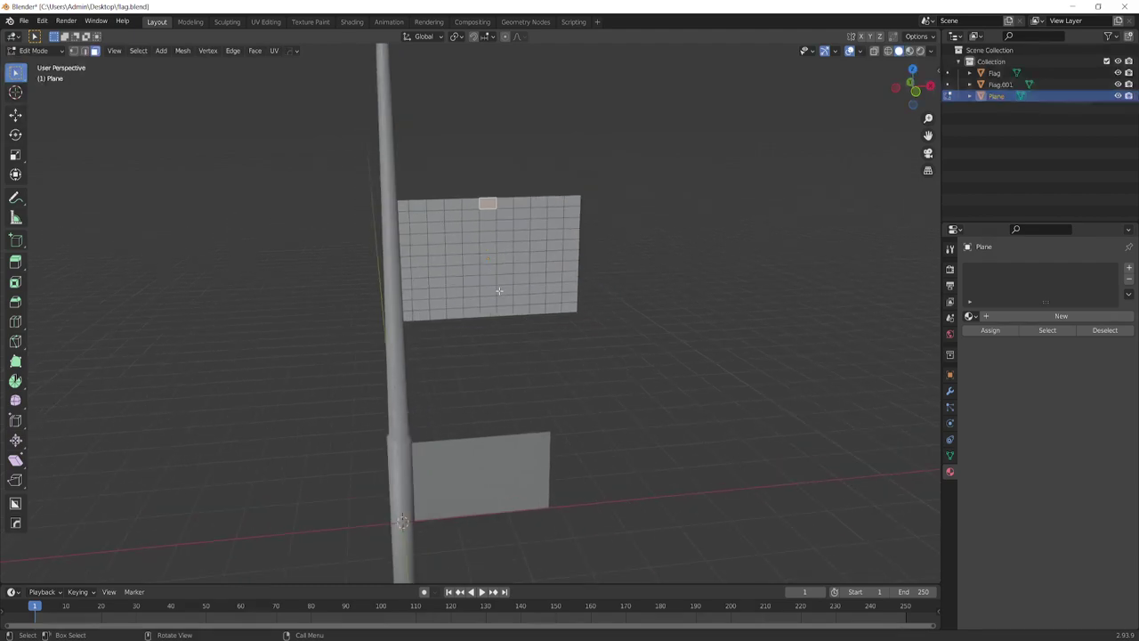
key("Tab")
middle_click_drag(494, 235, 476, 279)
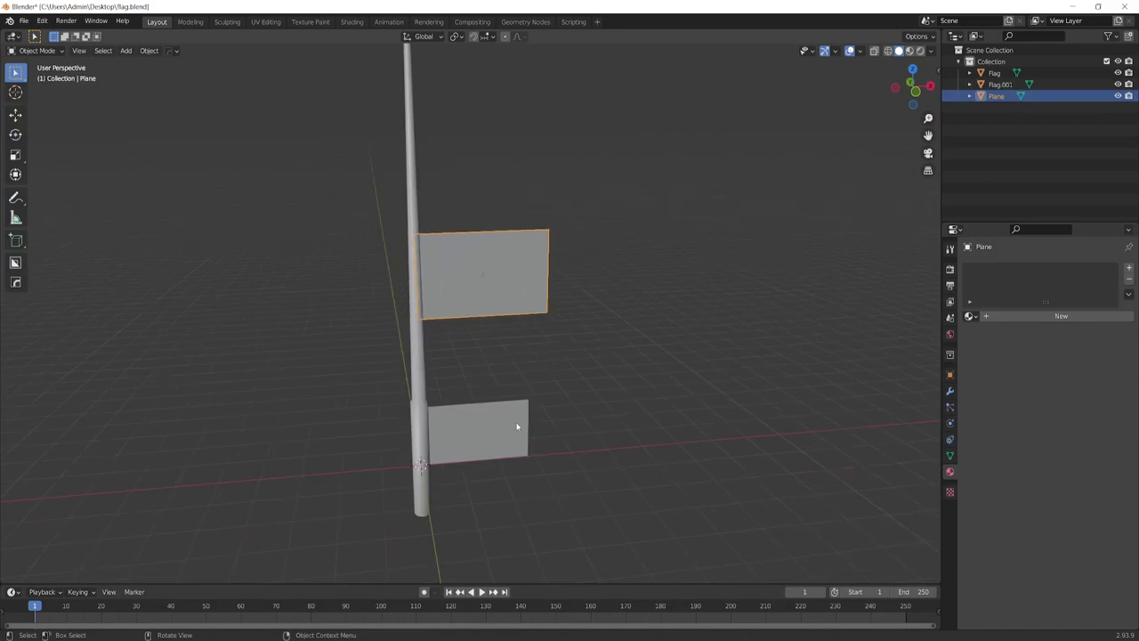
mouse_move(516, 426)
middle_mouse_down()
mouse_move(572, 232)
mouse_move(535, 284)
mouse_move(542, 257)
middle_mouse_up()
Step: Scale the upper flag to 0.870 along X and 0.8 along Z, then select the lower flag copy
key("s")
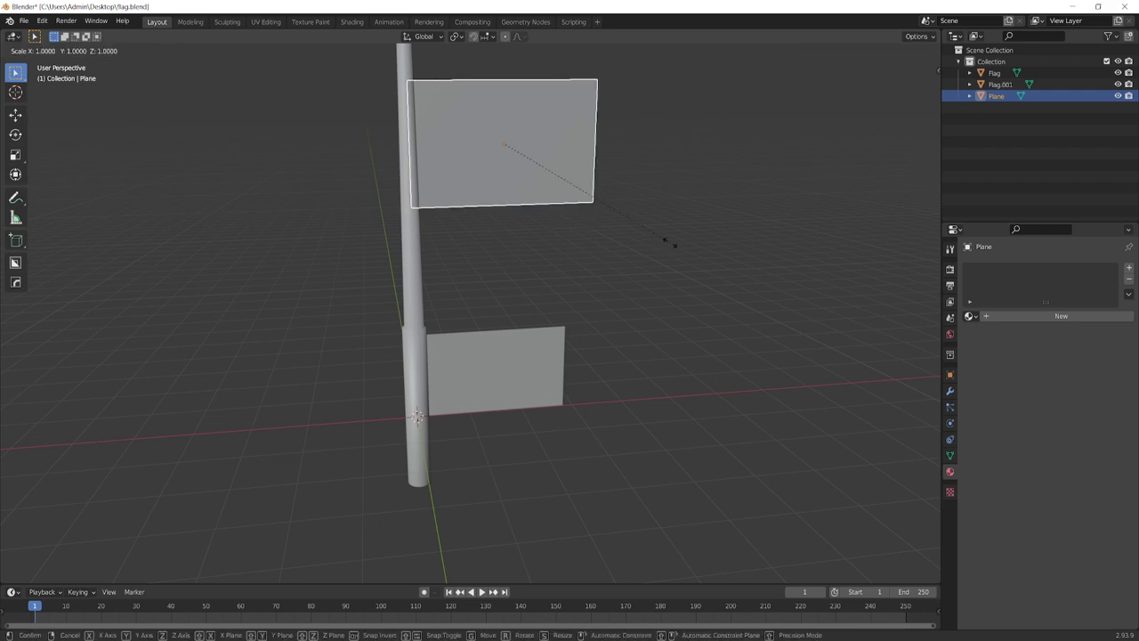
key("x")
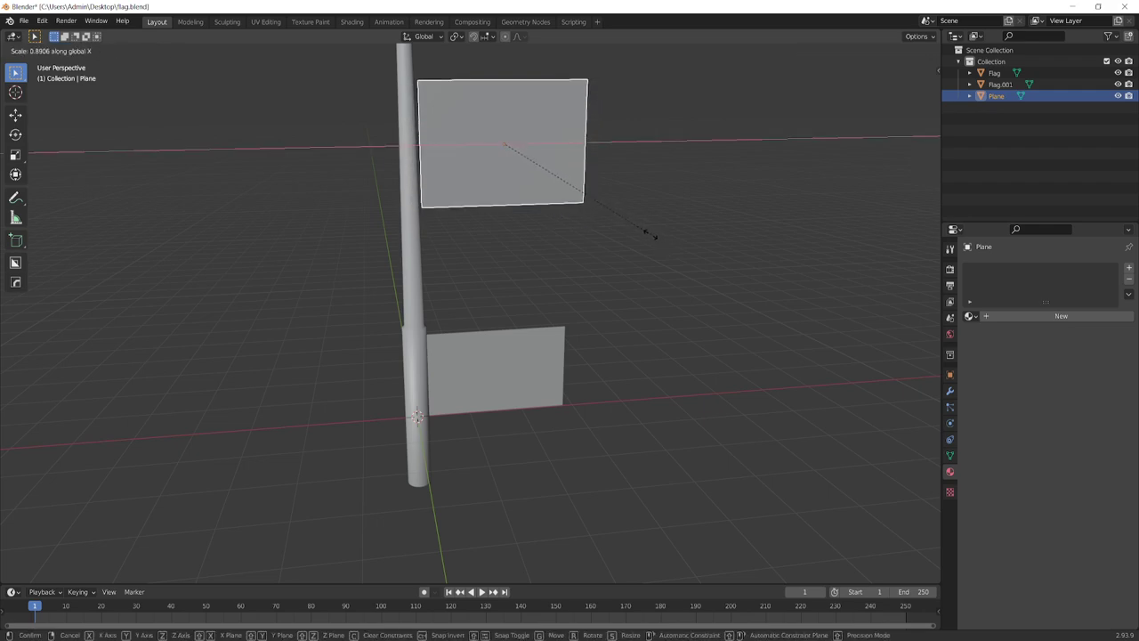
left_click(647, 238)
key("s")
key("z")
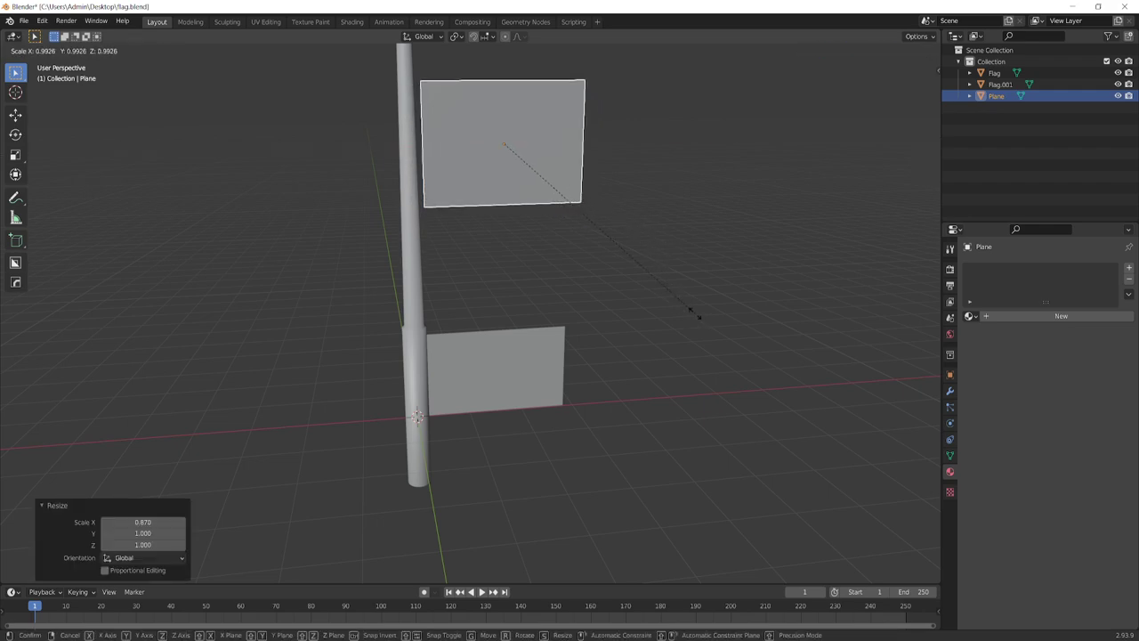
left_click(664, 268)
middle_click_drag(538, 247, 542, 351)
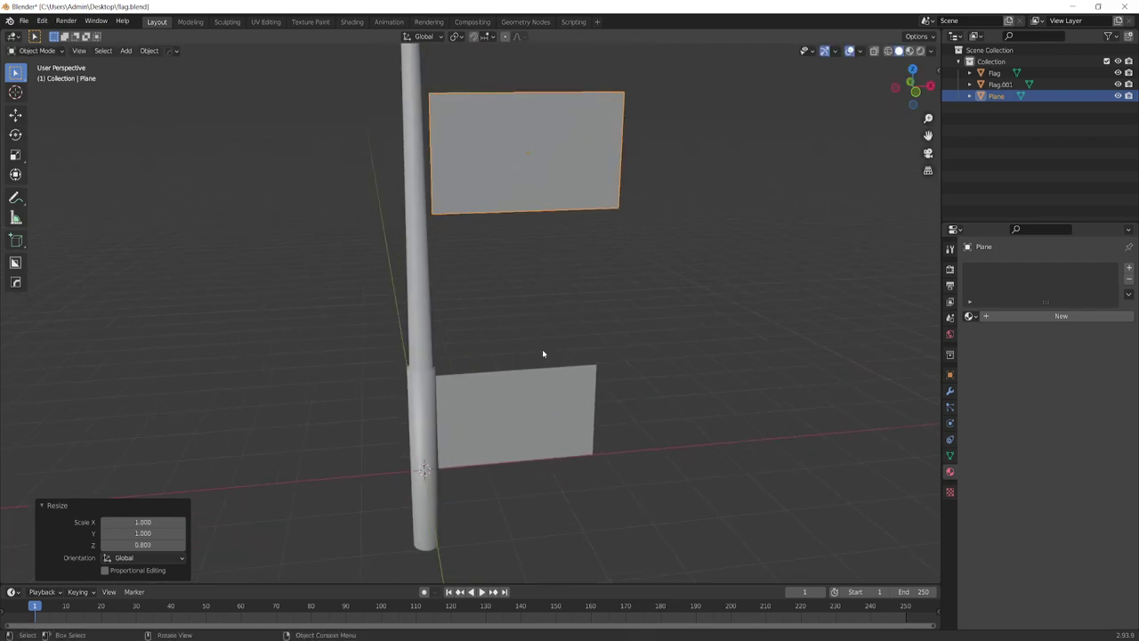
left_click(497, 399)
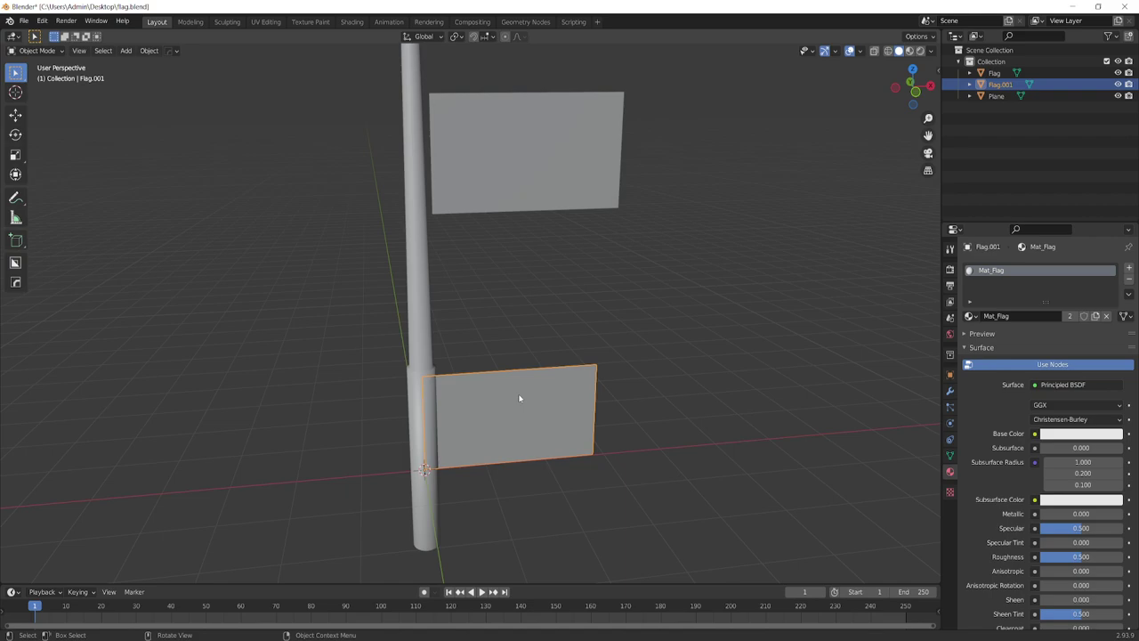
Step: Delete the lower flag copy and lower the plane along Z beside the pole's base
key("Delete")
left_click(505, 171)
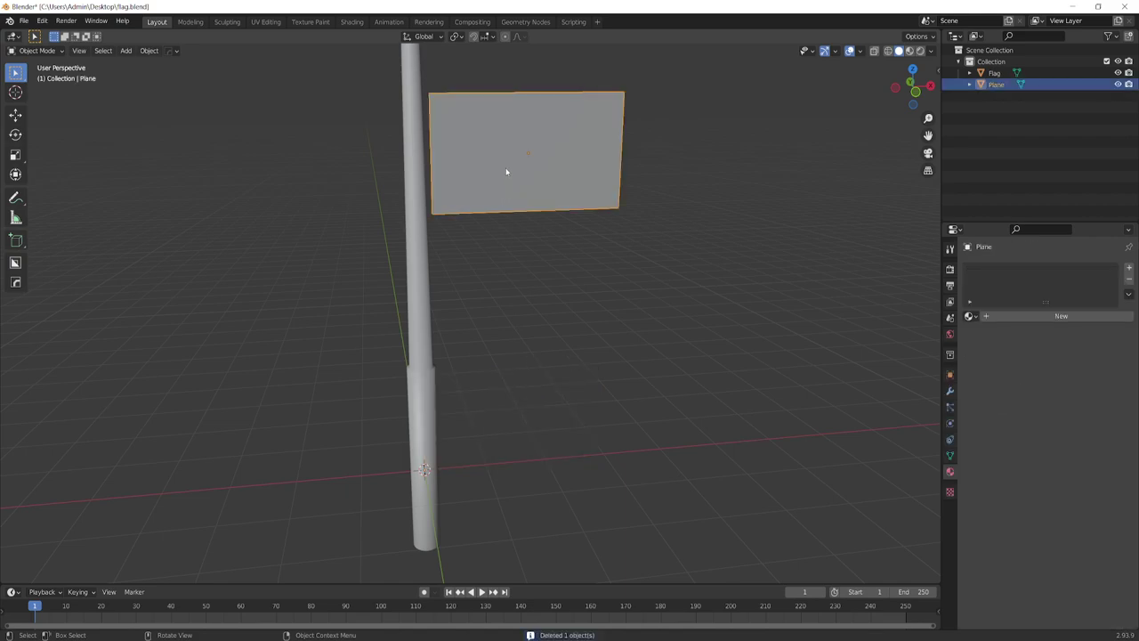
key("Tab")
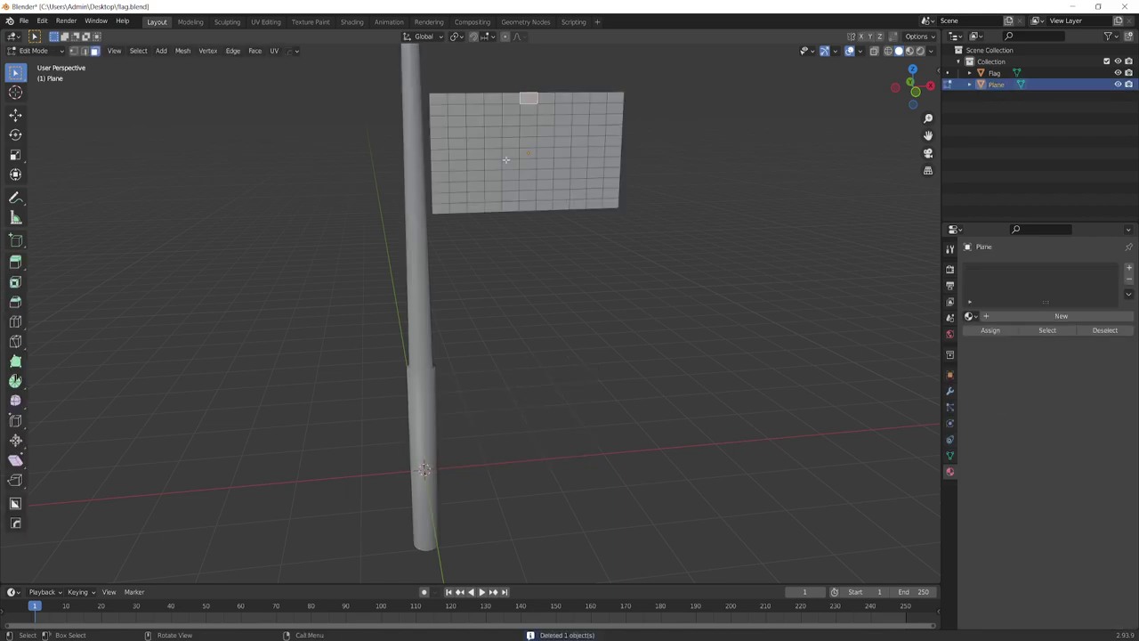
key("Tab")
key("g")
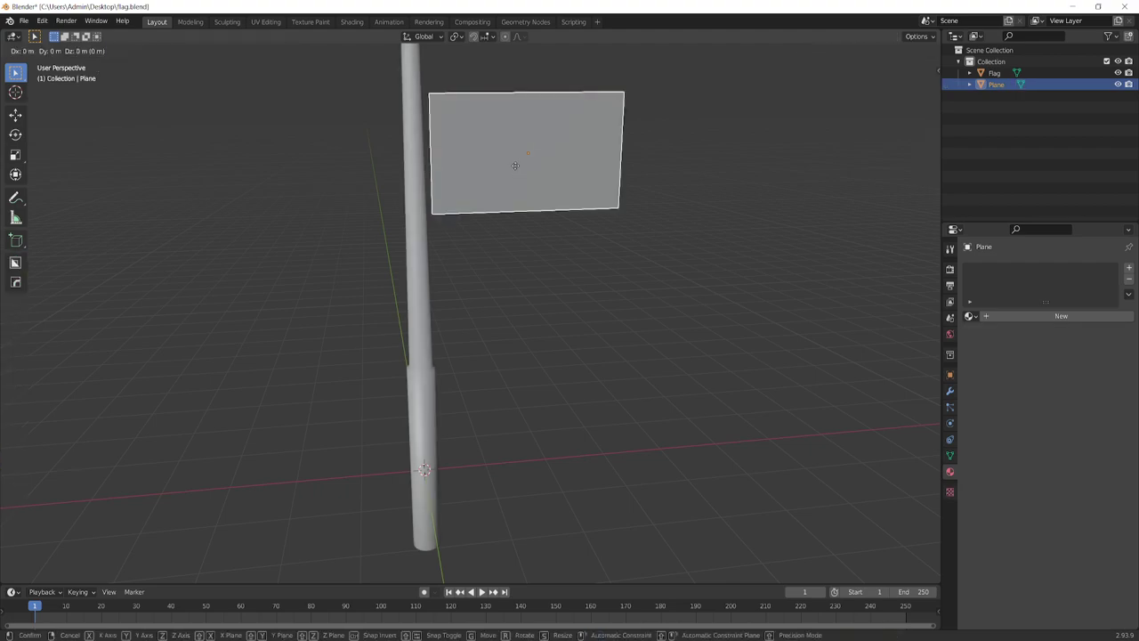
key("z")
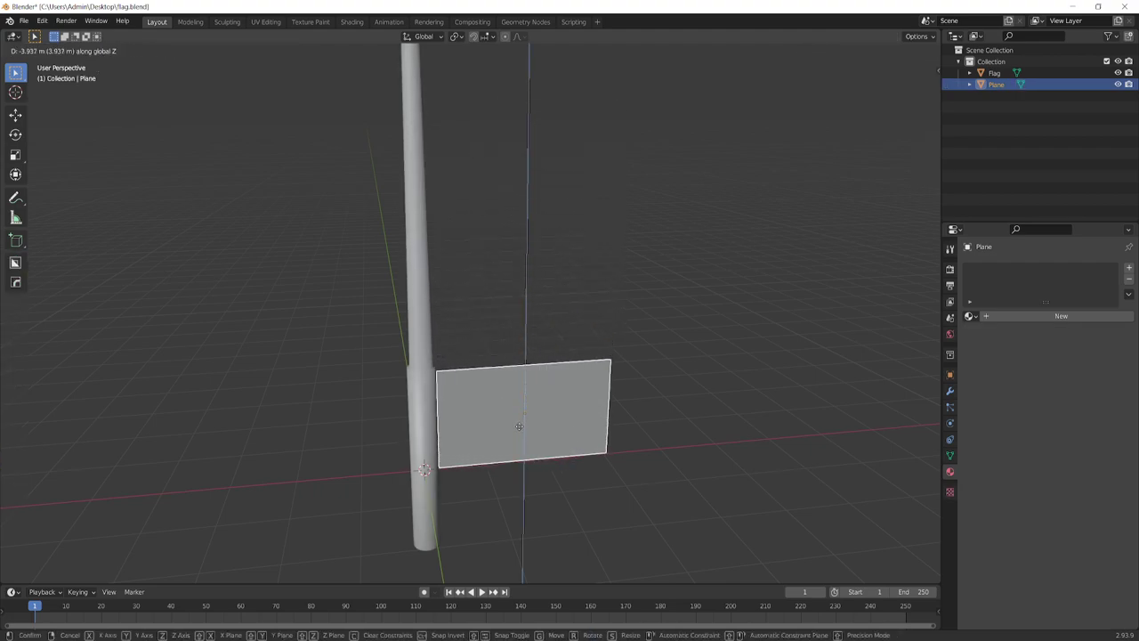
left_click(519, 424)
Step: In Edit Mode, invert the face selection and shift those faces along X against the pole
mouse_move(568, 542)
middle_mouse_down()
mouse_move(581, 225)
mouse_move(585, 415)
mouse_move(545, 400)
middle_mouse_up()
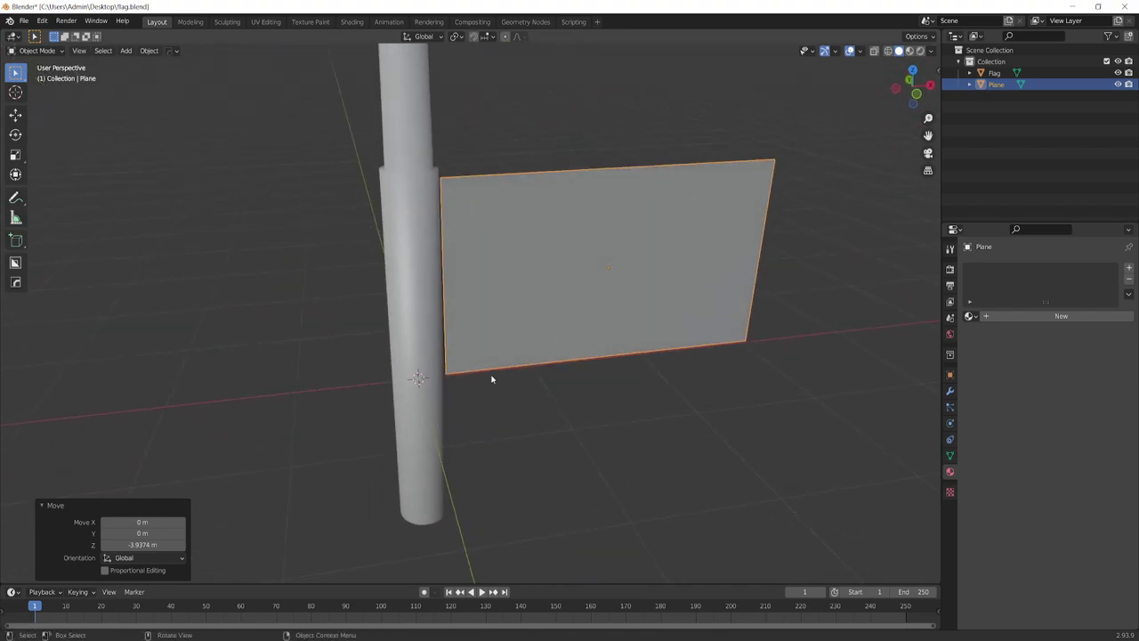
key("Tab")
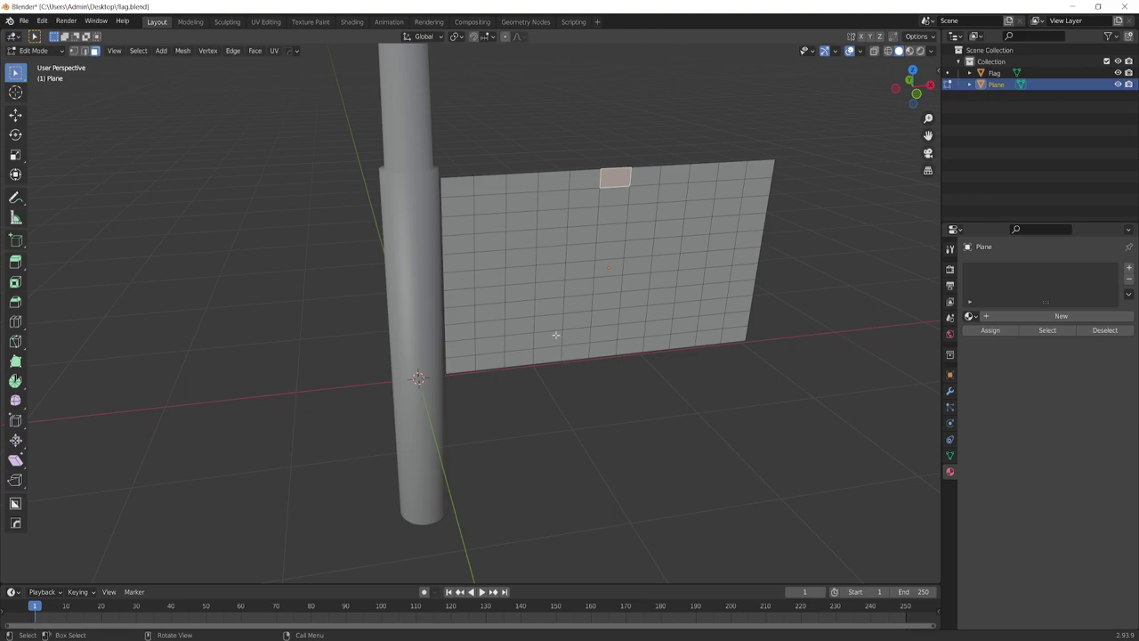
key("ctrl+i")
key("g")
key("x")
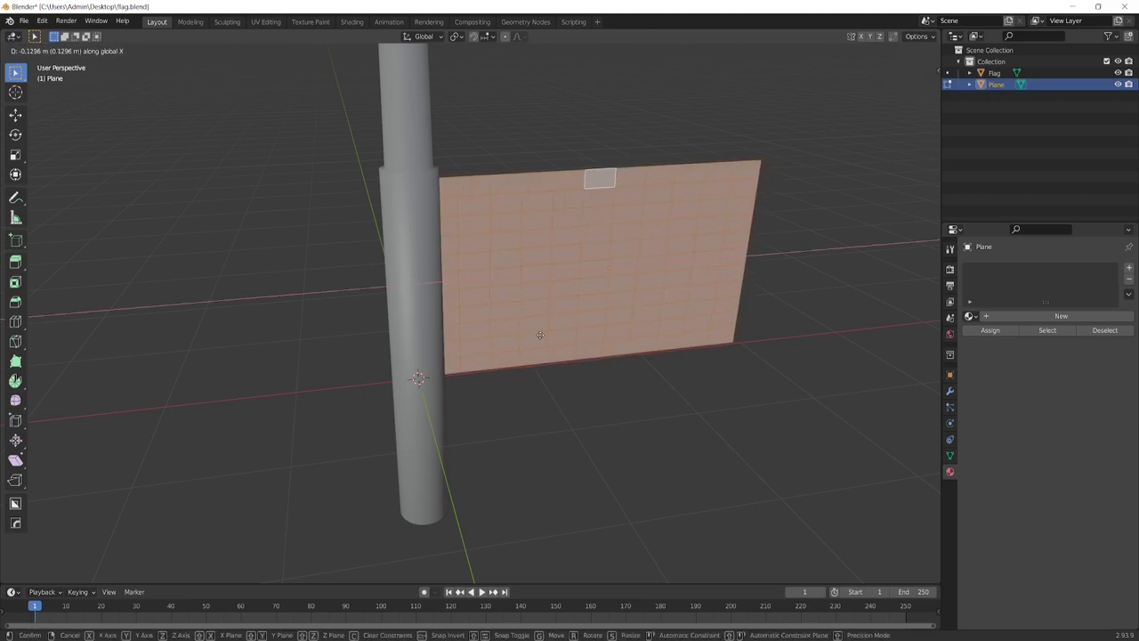
left_click(546, 310)
key("Tab")
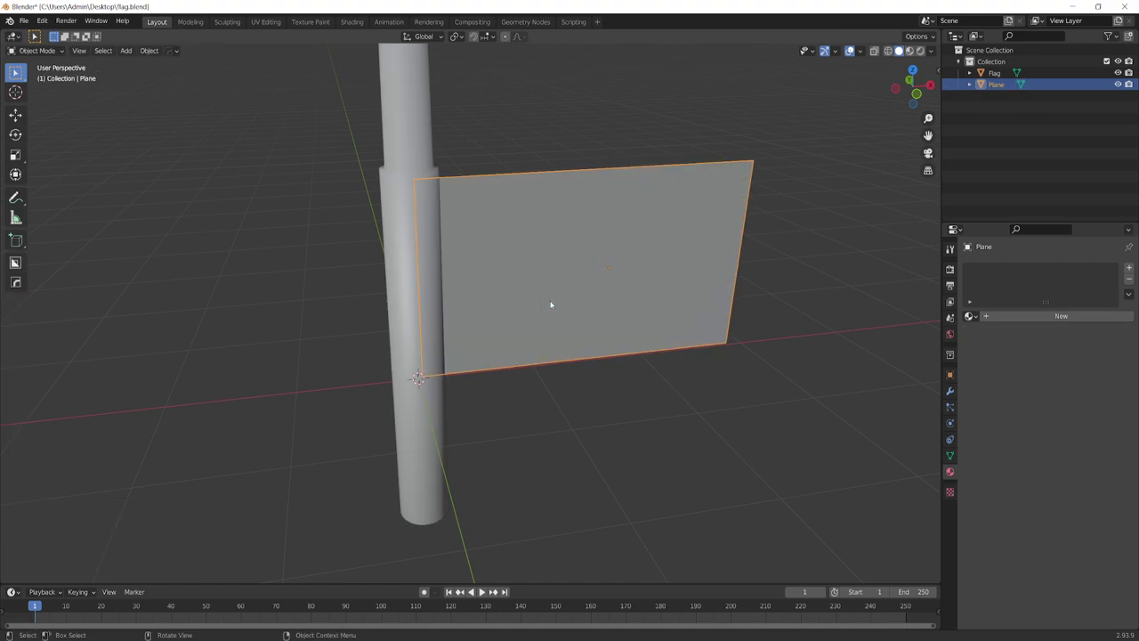
Step: Apply all transforms (location, rotation, scale) to the plane
mouse_move(552, 305)
middle_mouse_down()
mouse_move(561, 305)
mouse_move(553, 341)
mouse_move(602, 323)
mouse_move(590, 297)
mouse_move(664, 356)
mouse_move(604, 364)
middle_mouse_up()
key("ctrl+a")
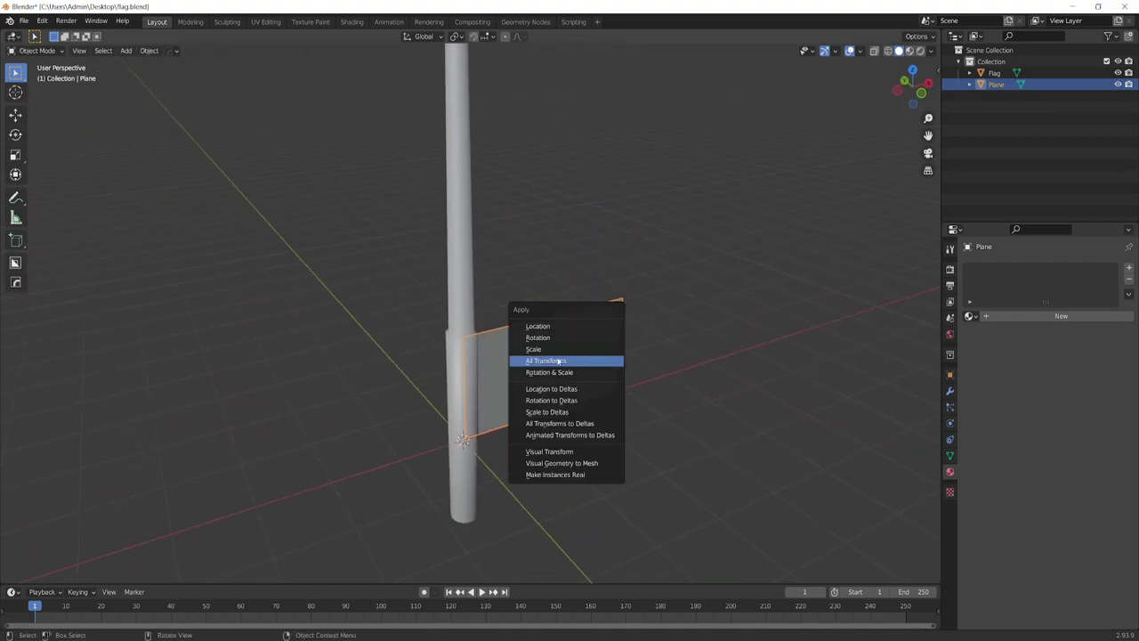
left_click(551, 361)
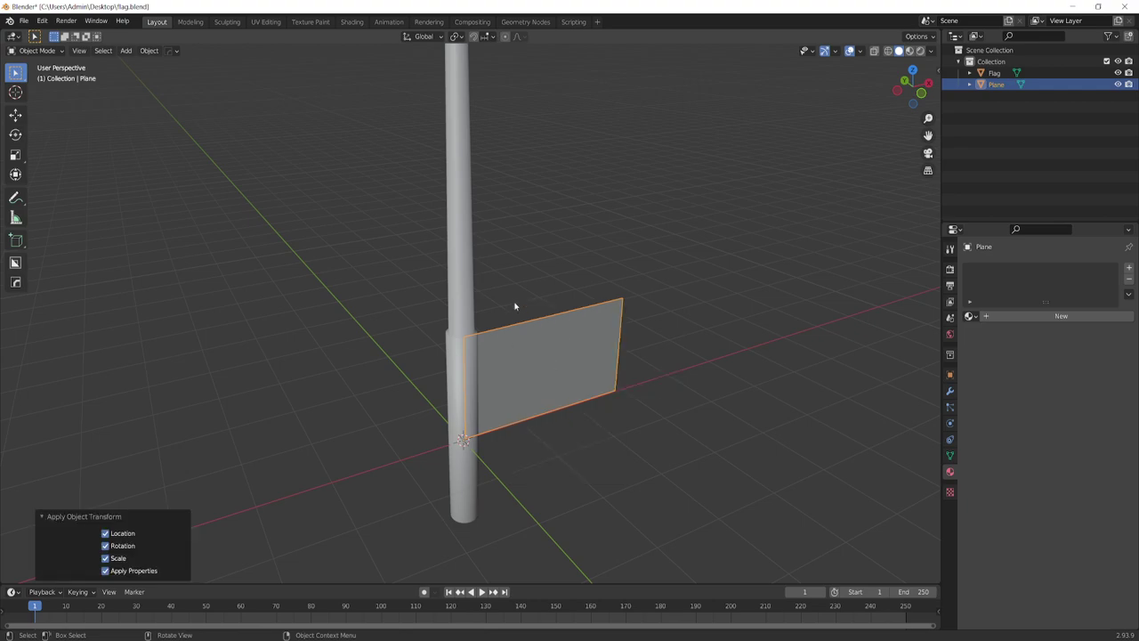
Step: Export the selected pole to the Desktop as flag.fbx, then reselect the plane flag
left_click(465, 311)
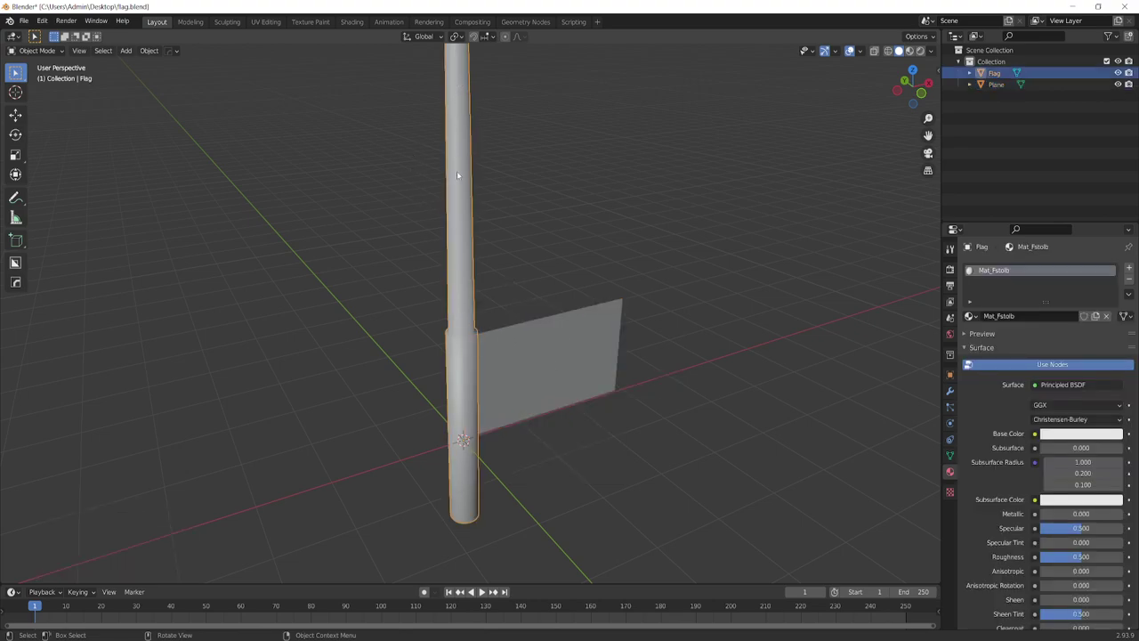
left_click(24, 21)
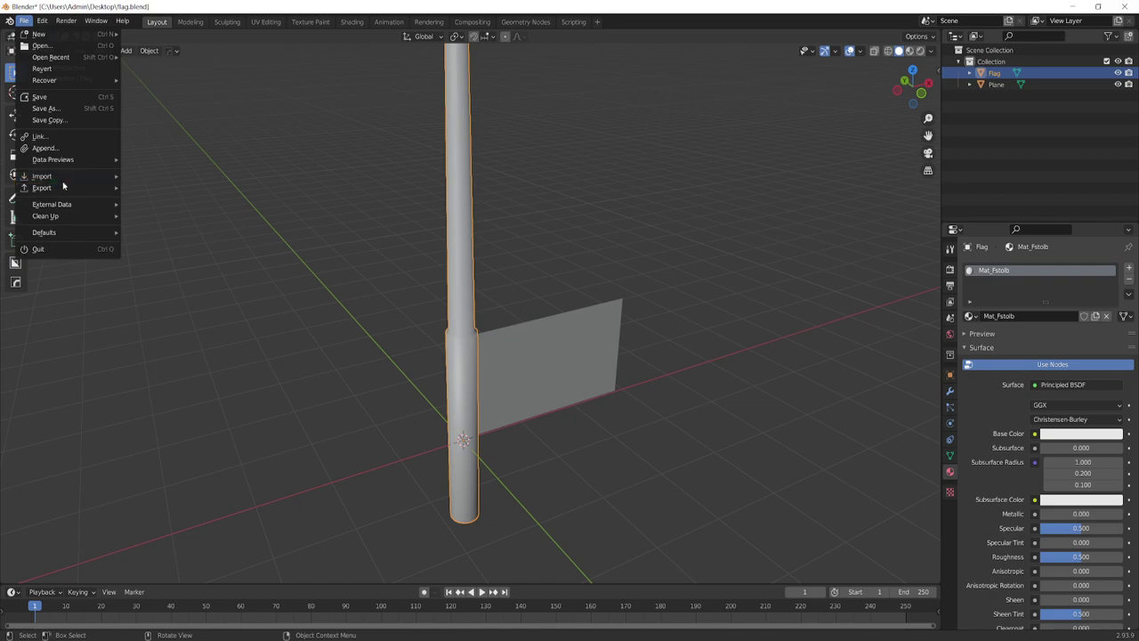
mouse_move(64, 185)
left_click(152, 279)
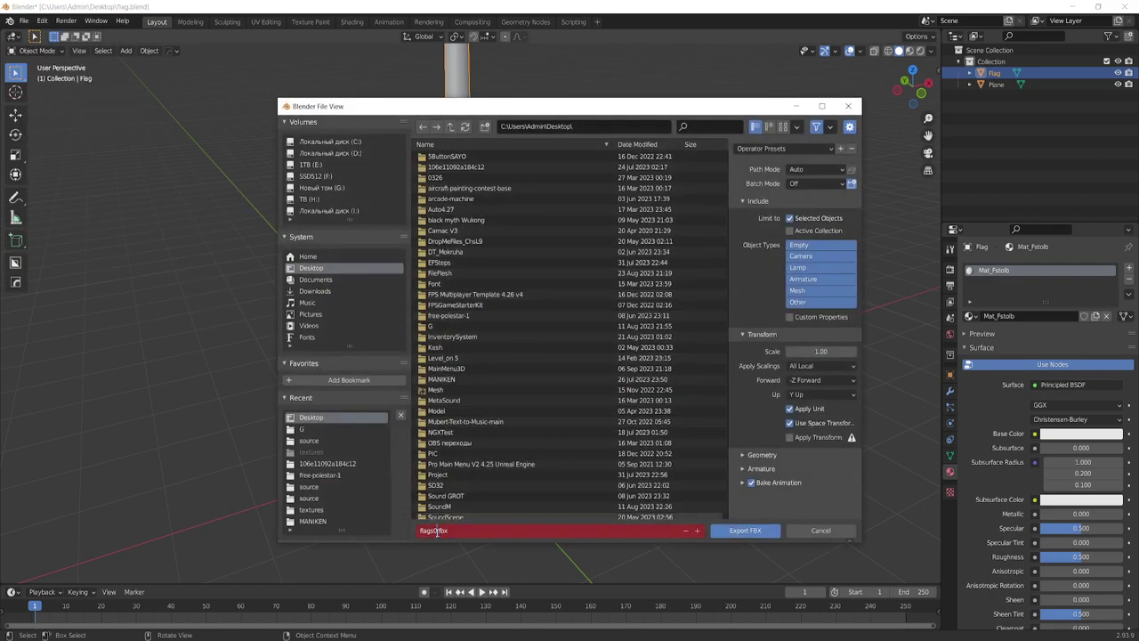
key("BackSpace")
key("BackSpace")
left_click(755, 532)
left_click(754, 531)
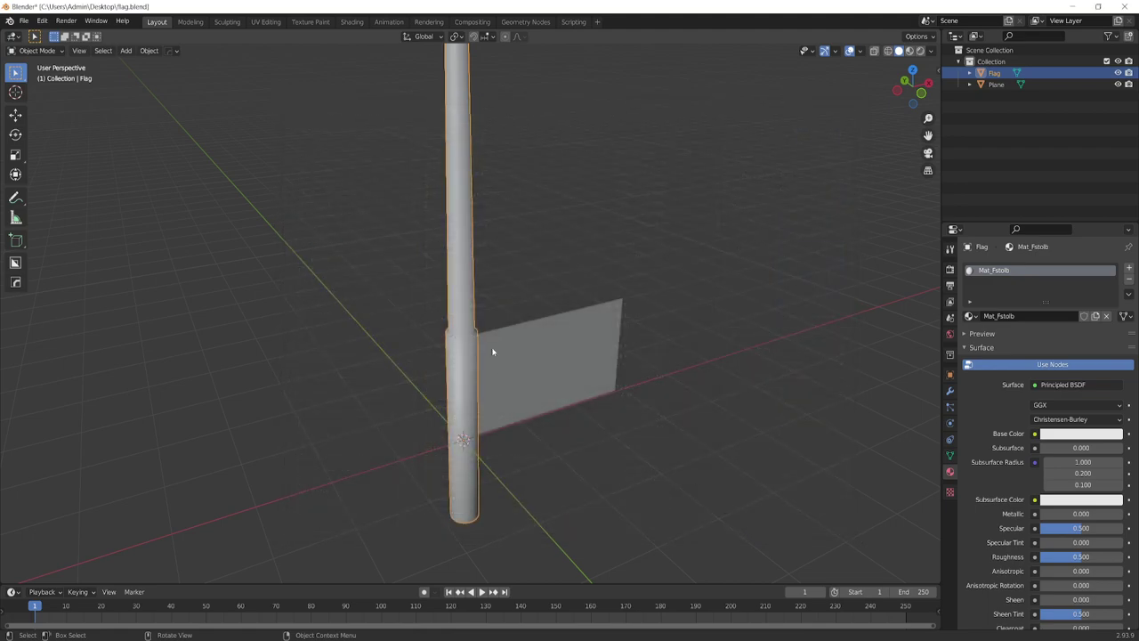
left_click(544, 349)
left_click_drag(530, 226, 576, 408)
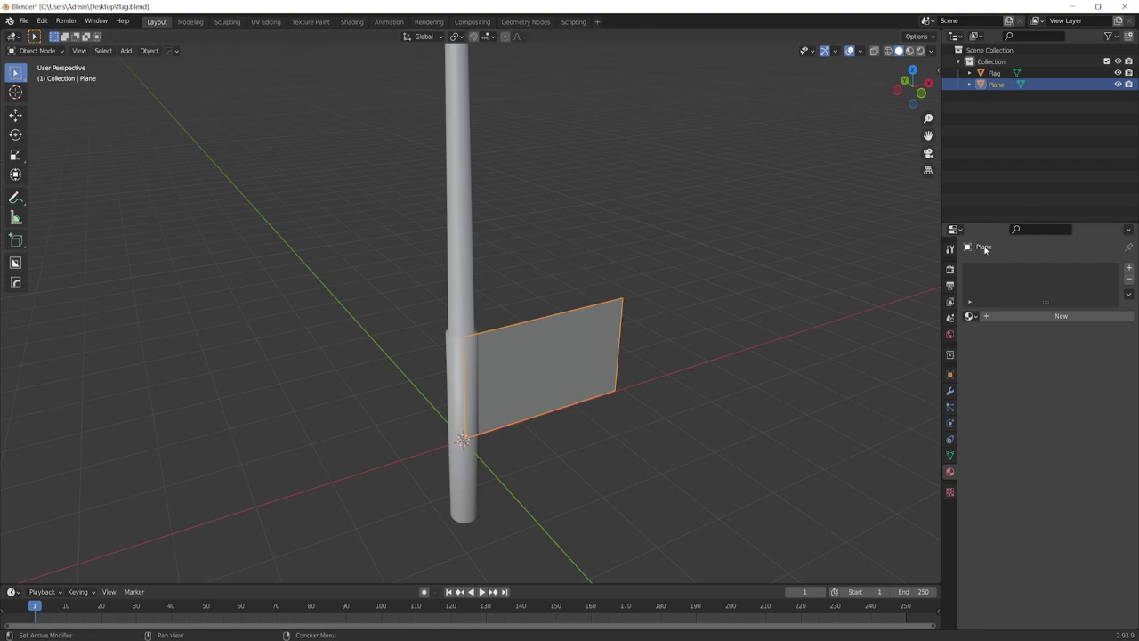
Step: Create a new material on the flag plane and name it Mat_flag
left_click(1001, 318)
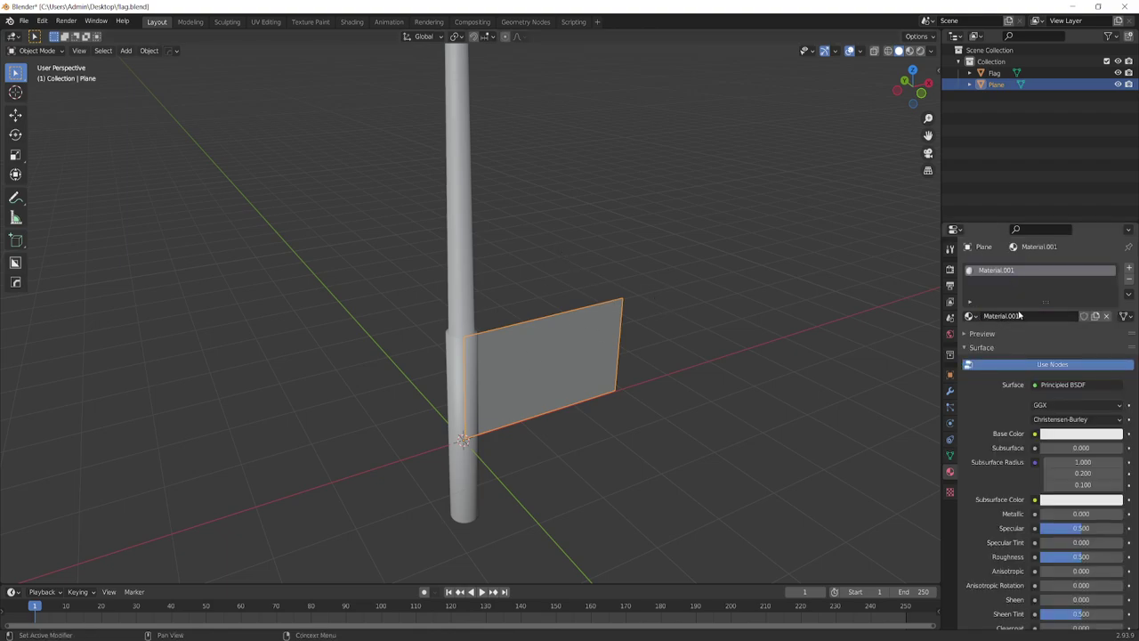
left_click(1022, 316)
type("Mat_flag")
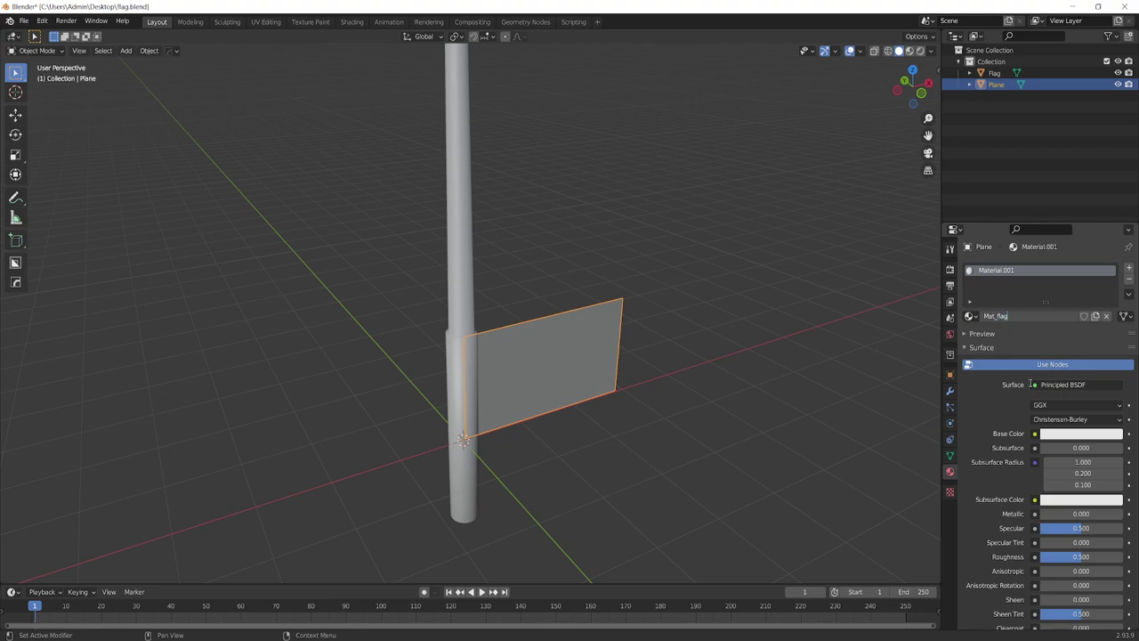
key("Return")
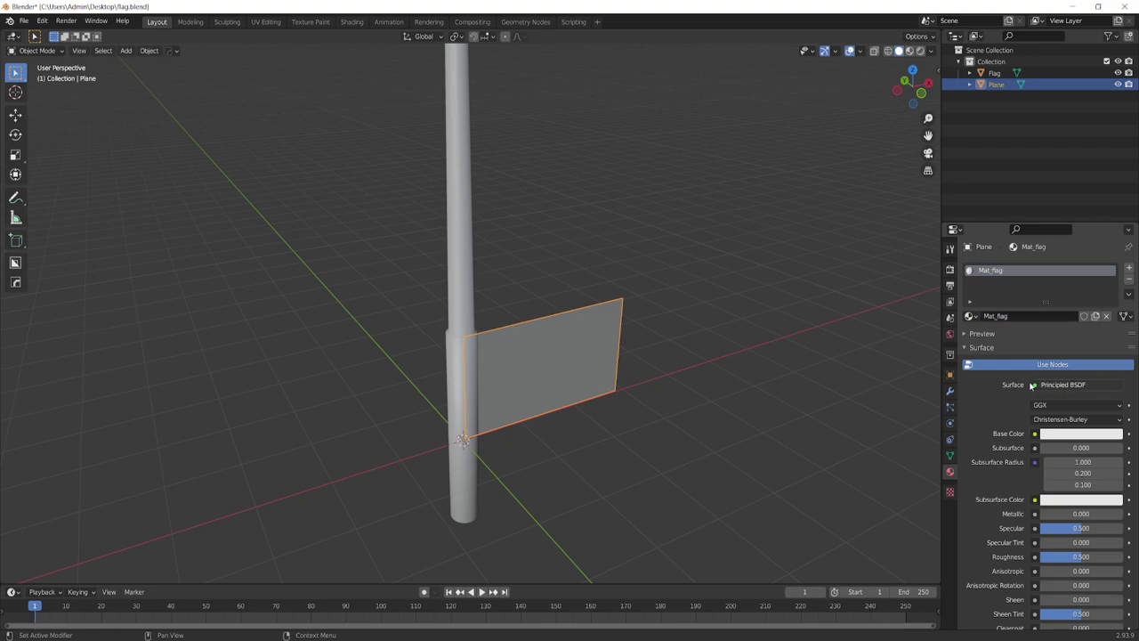
Step: In the UV Editing workspace, unwrap the plane's UVs and box-select the whole island
key("Tab")
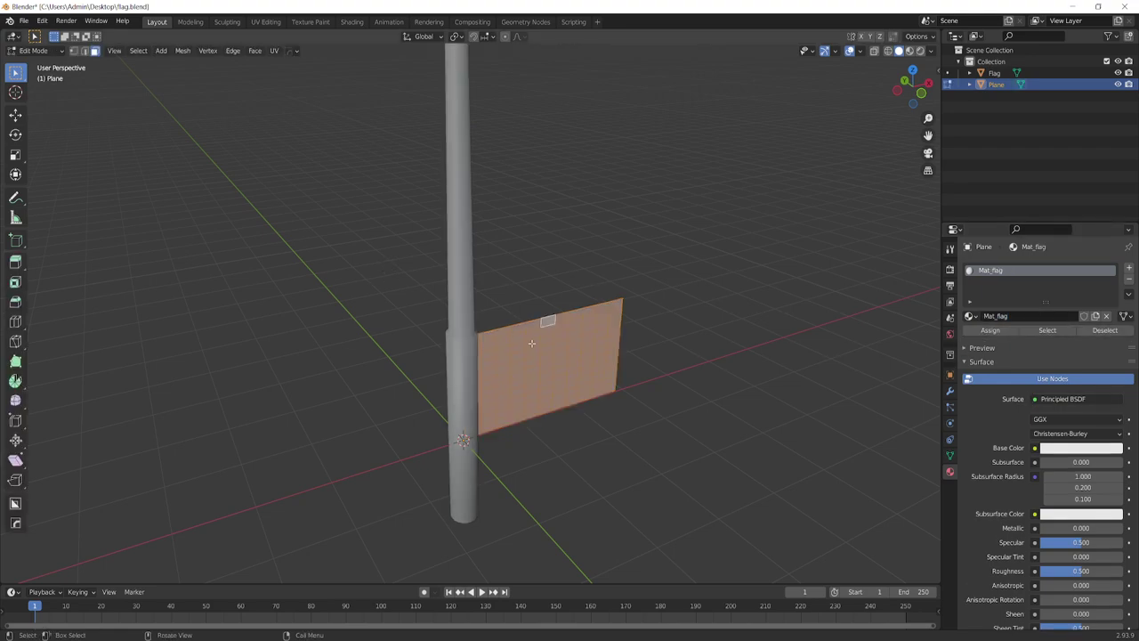
left_click(265, 21)
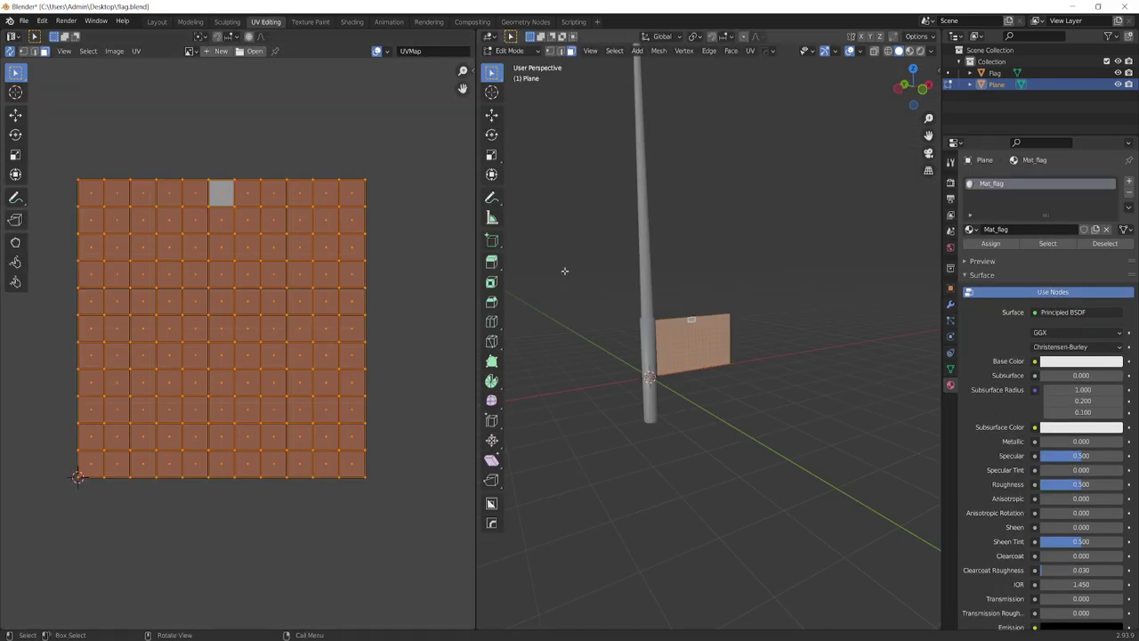
scroll(308, 315, "up", 1)
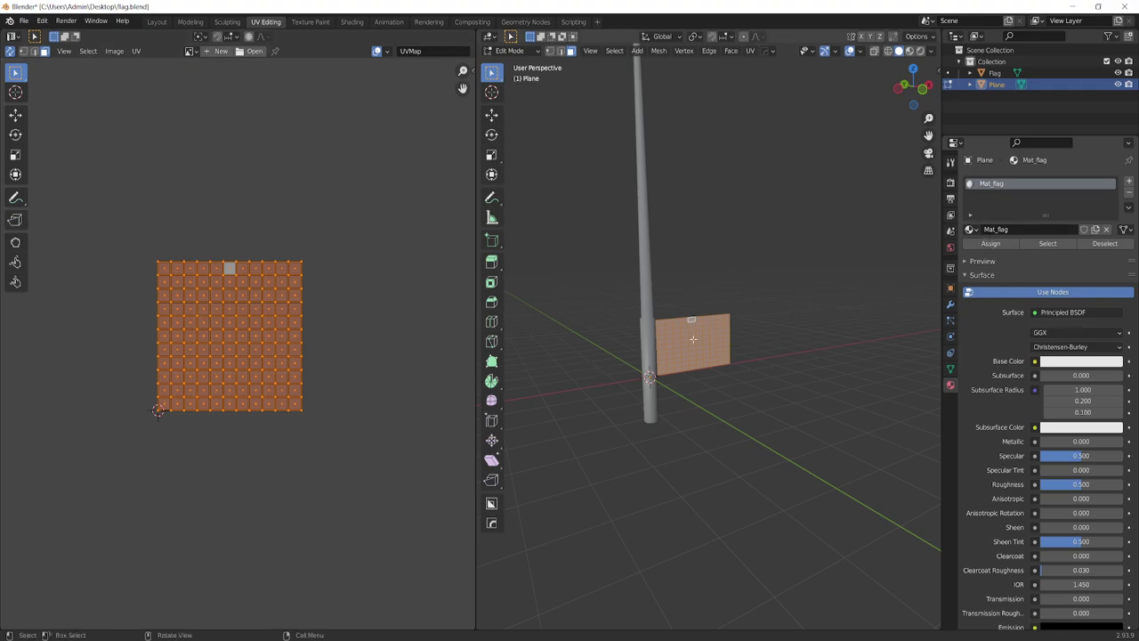
key("u")
left_click(643, 335)
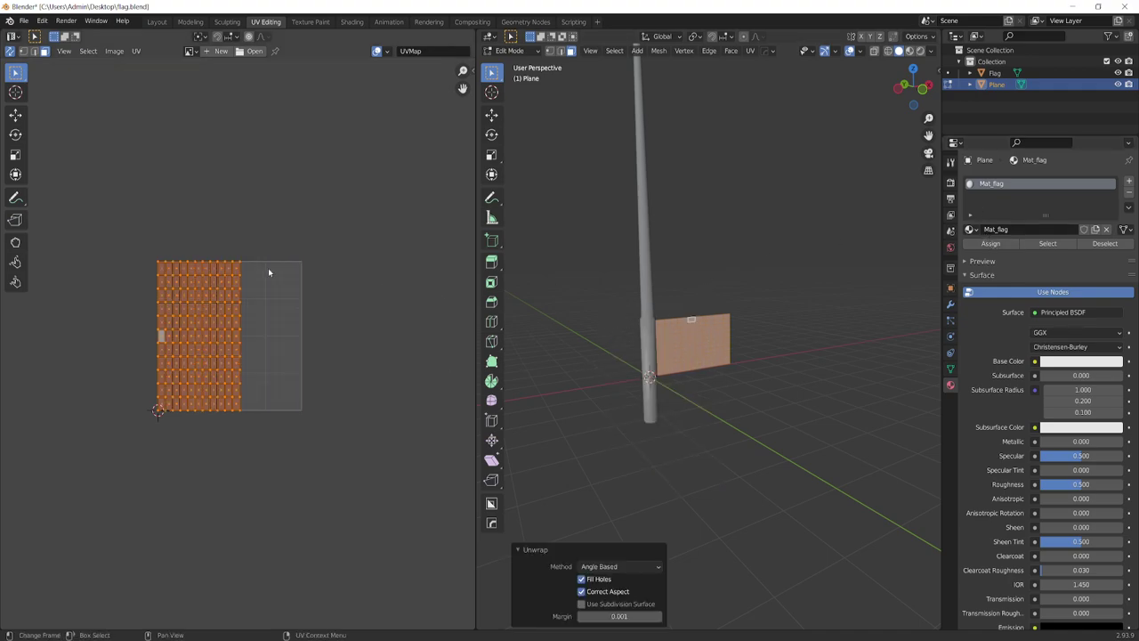
left_click(229, 308)
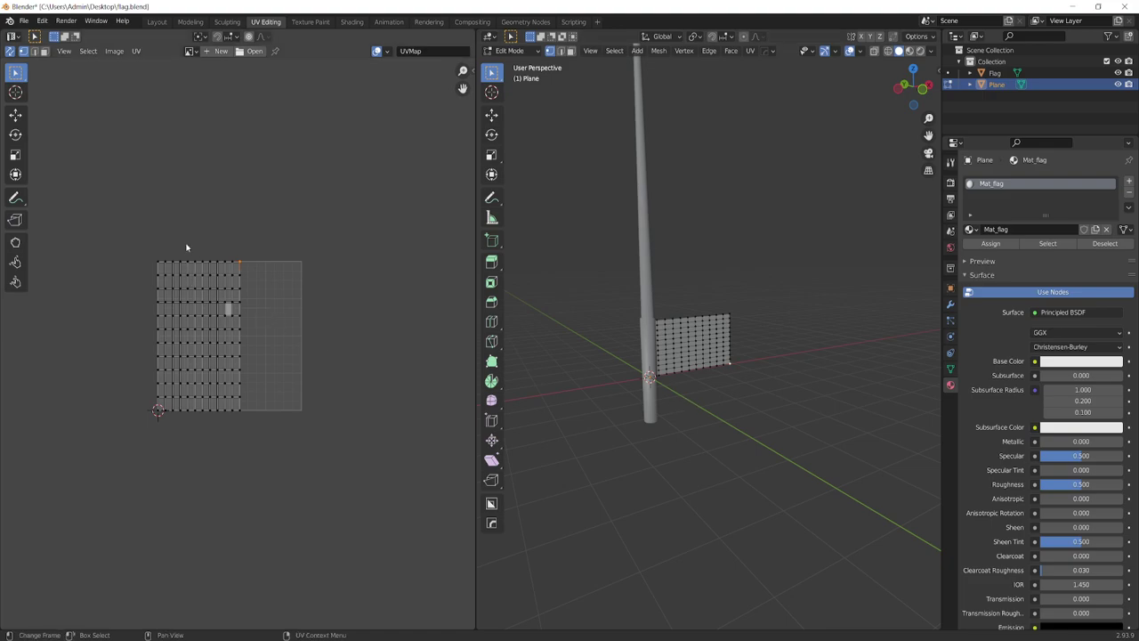
left_click_drag(127, 228, 307, 512)
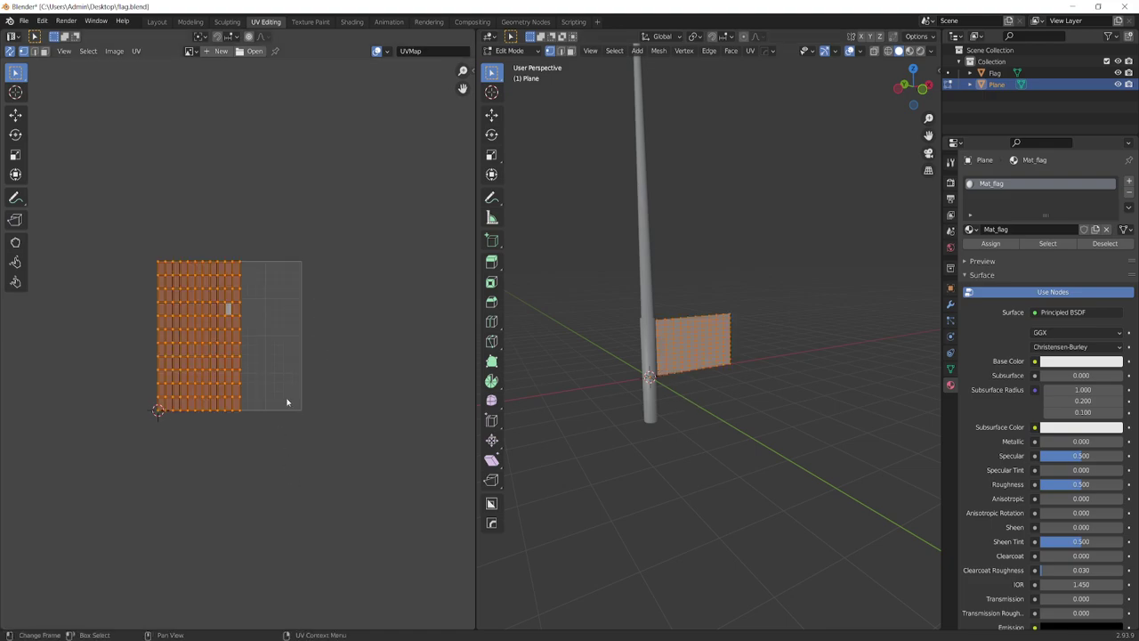
Step: Rotate the UV island by -90° and then 180°, reselecting the whole island afterwards
key("r")
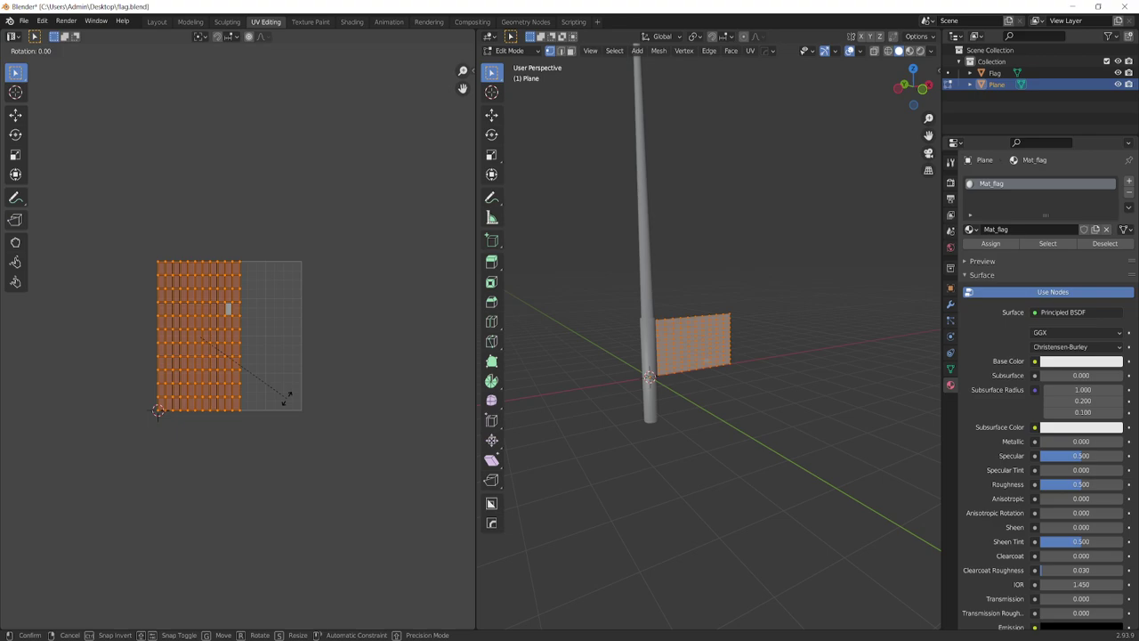
type("-90")
key("Return")
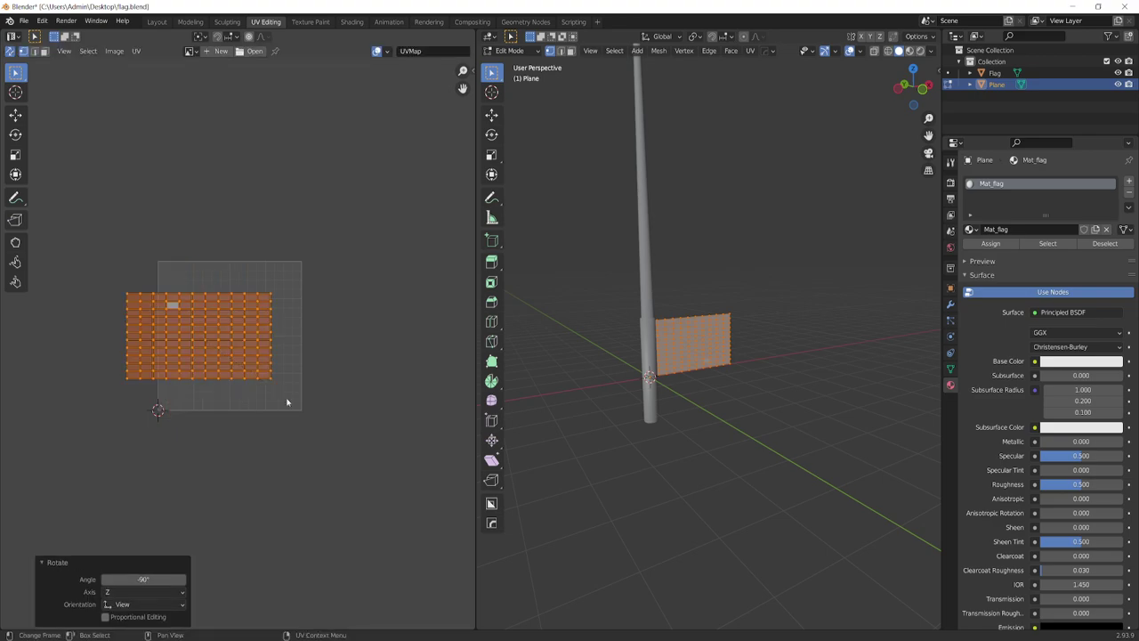
left_click(272, 383)
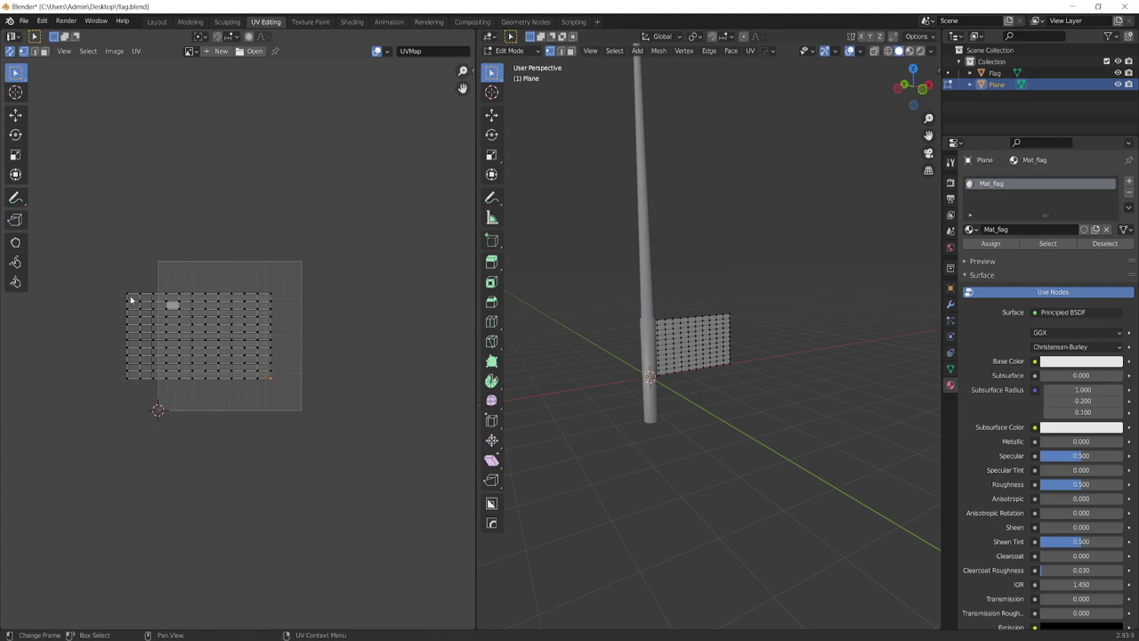
left_click_drag(107, 273, 321, 482)
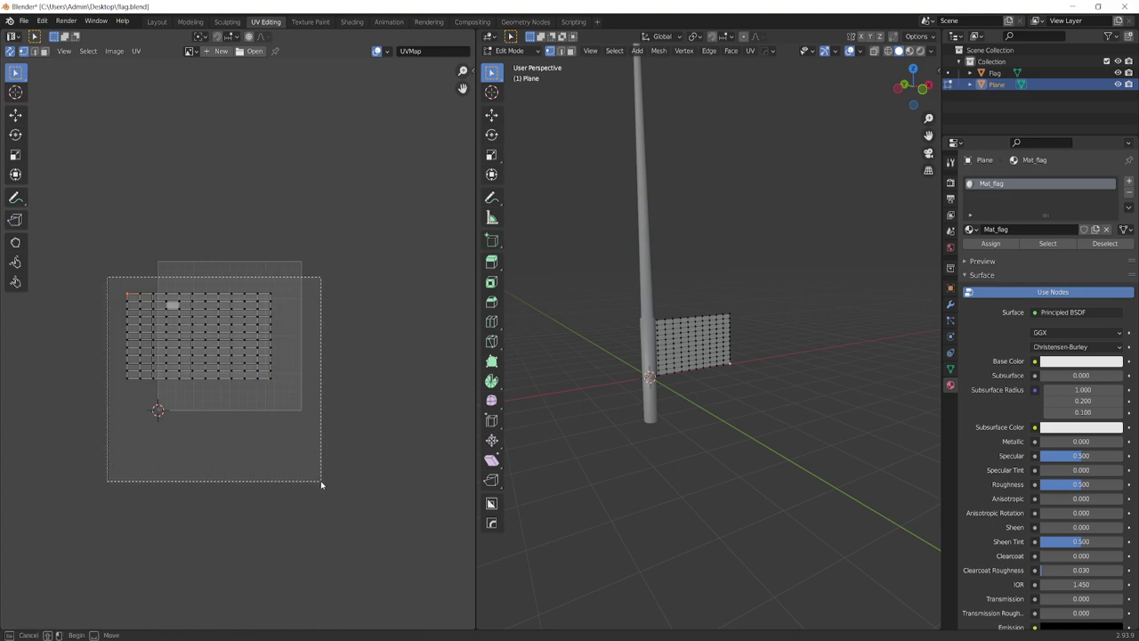
type("r")
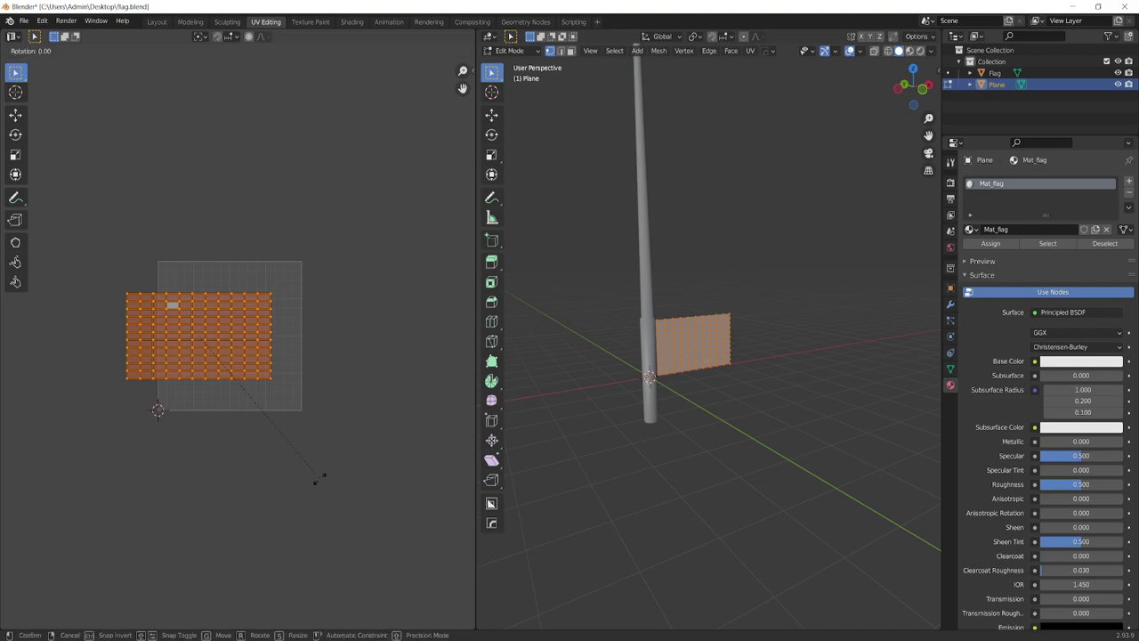
type("180")
key("Return")
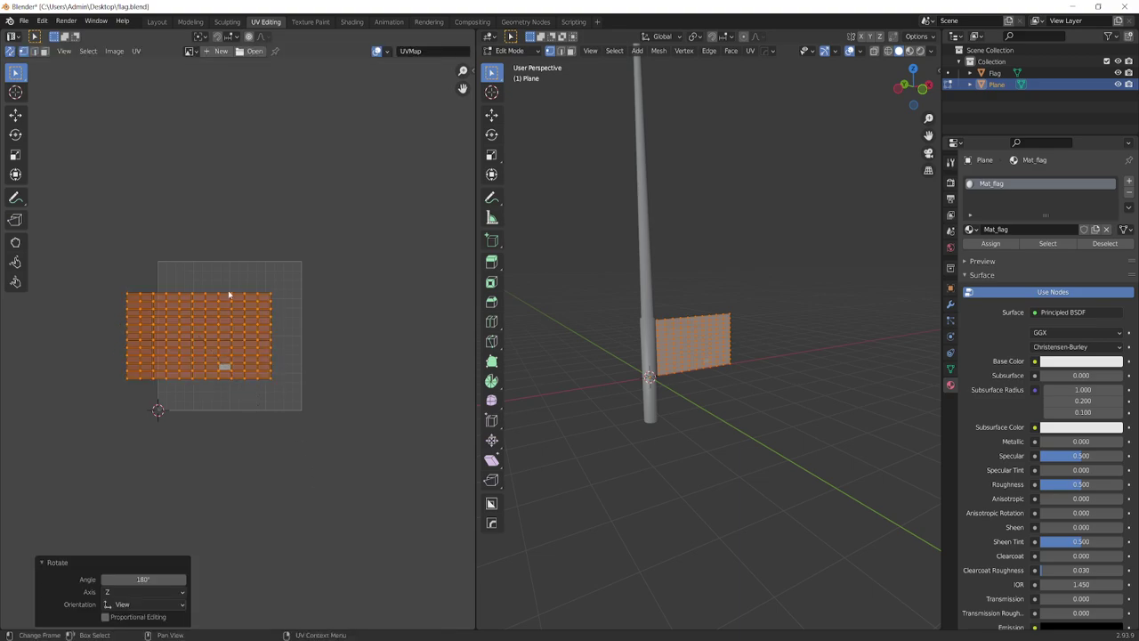
left_click(277, 408)
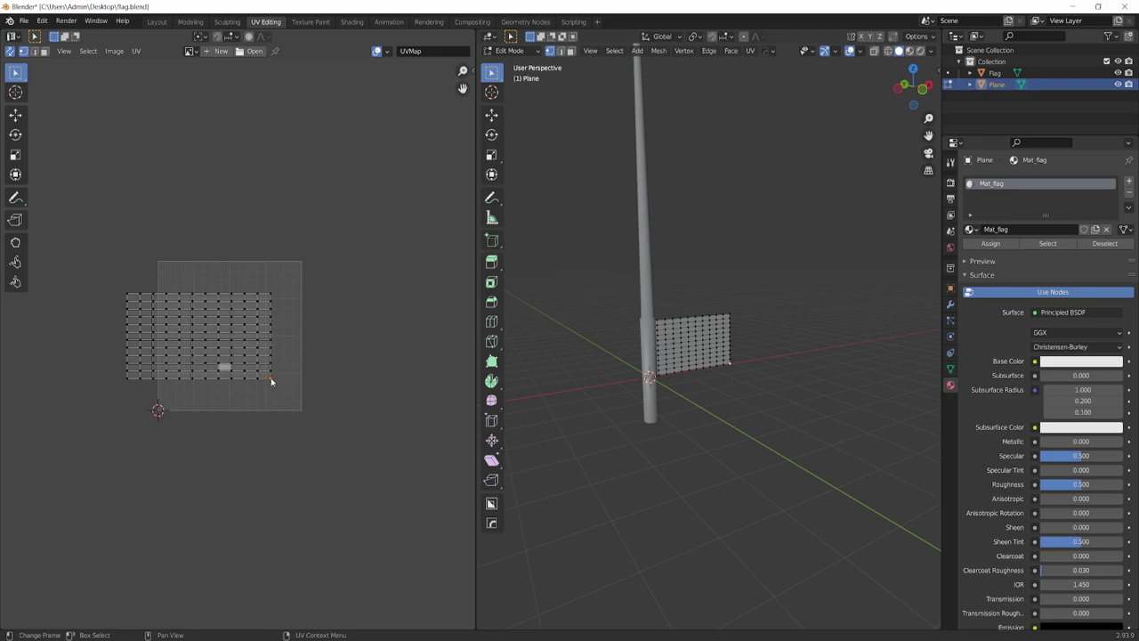
left_click(271, 378)
left_click_drag(101, 261, 297, 406)
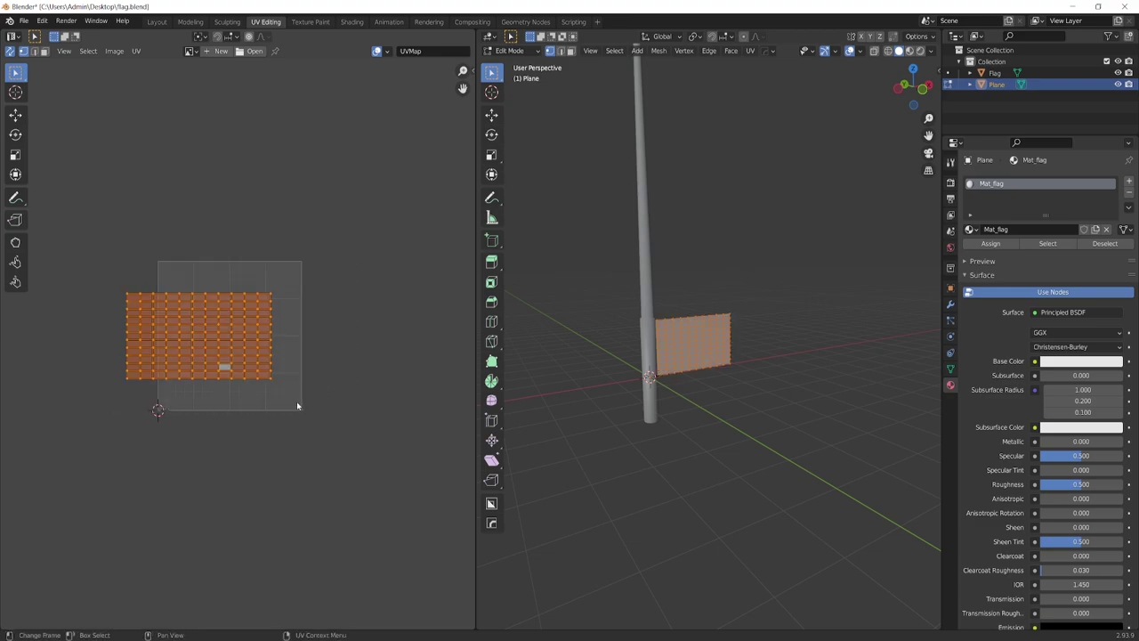
Step: Shift the UV island about 0.217 right and 0.21 up, deselect, and return to Object Mode
key("g")
key("x")
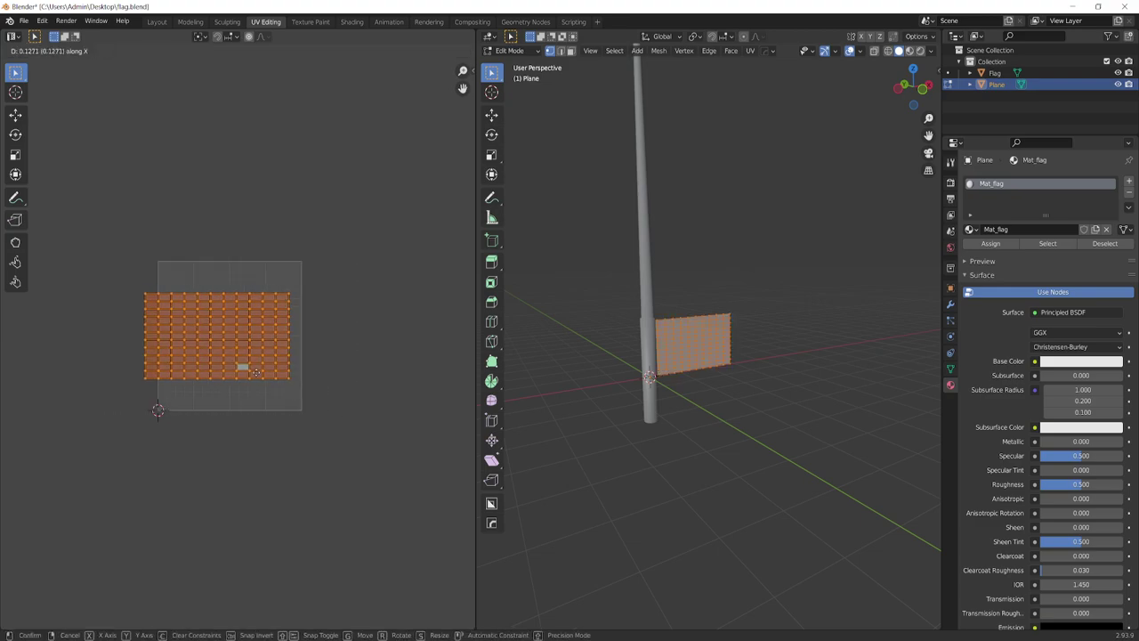
left_click(268, 377)
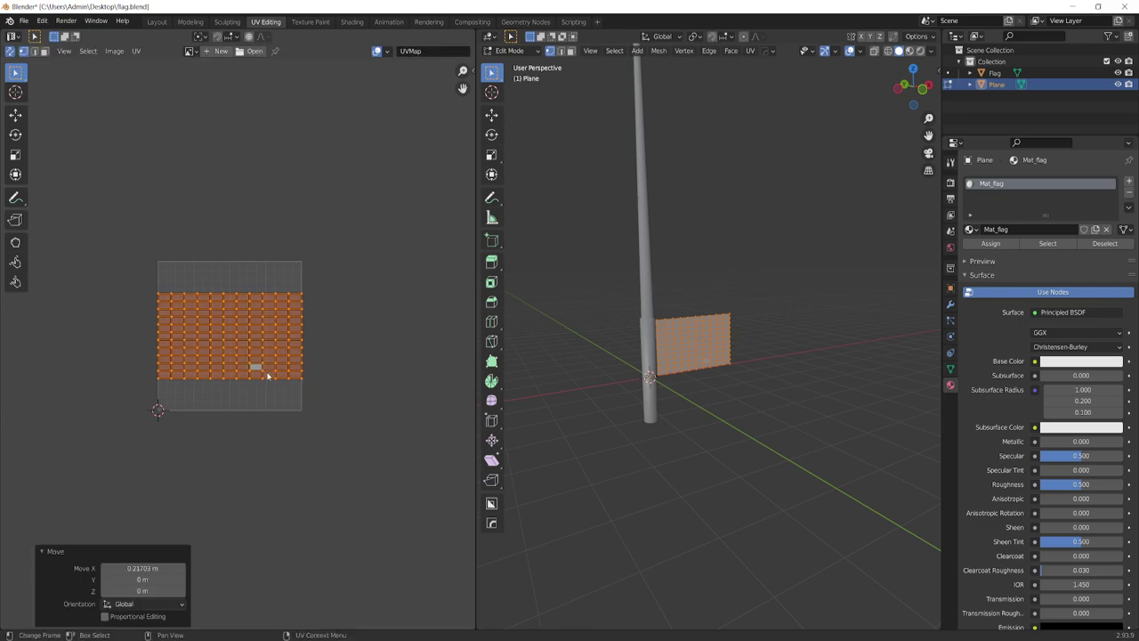
key("g")
key("y")
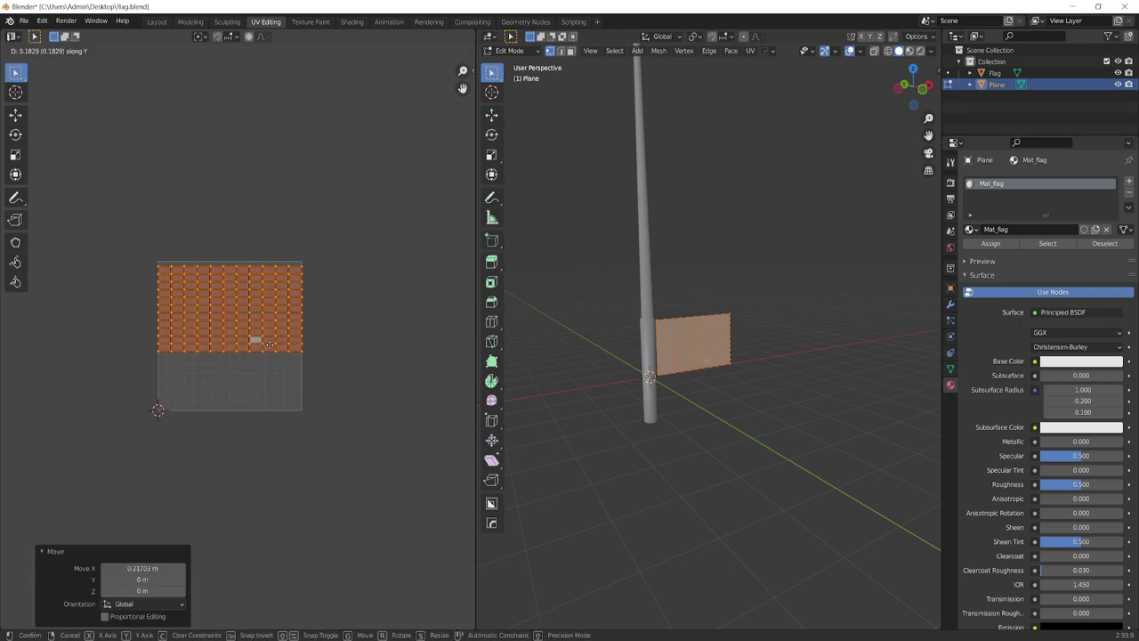
left_click(269, 343)
left_click_drag(111, 227, 360, 377)
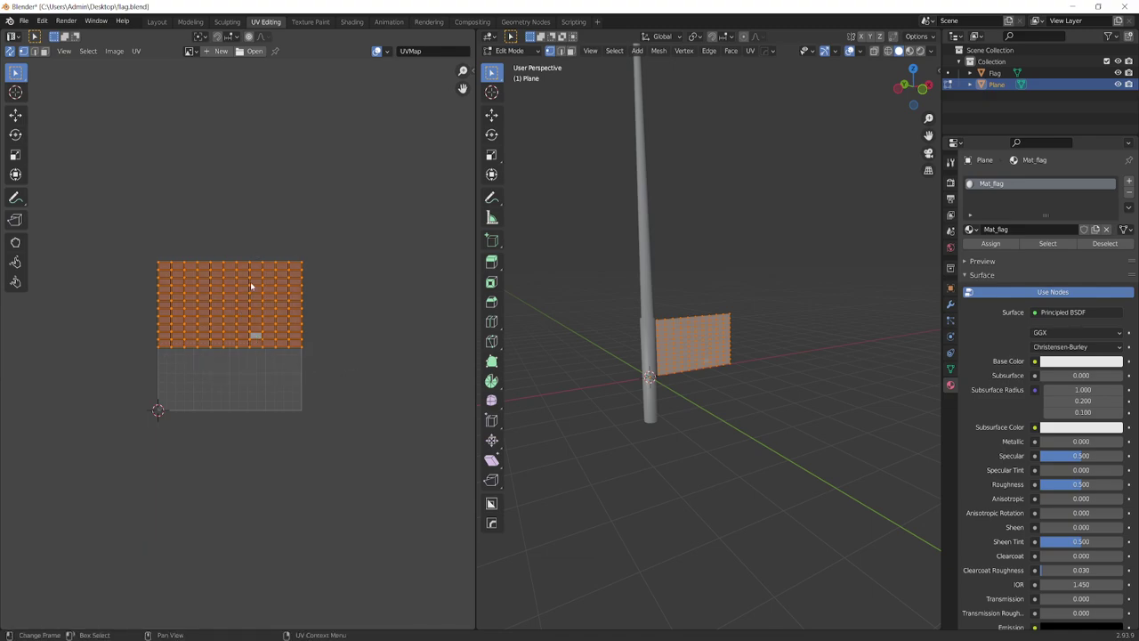
key("alt+a")
scroll(306, 356, "up", 2)
scroll(306, 357, "down", 1)
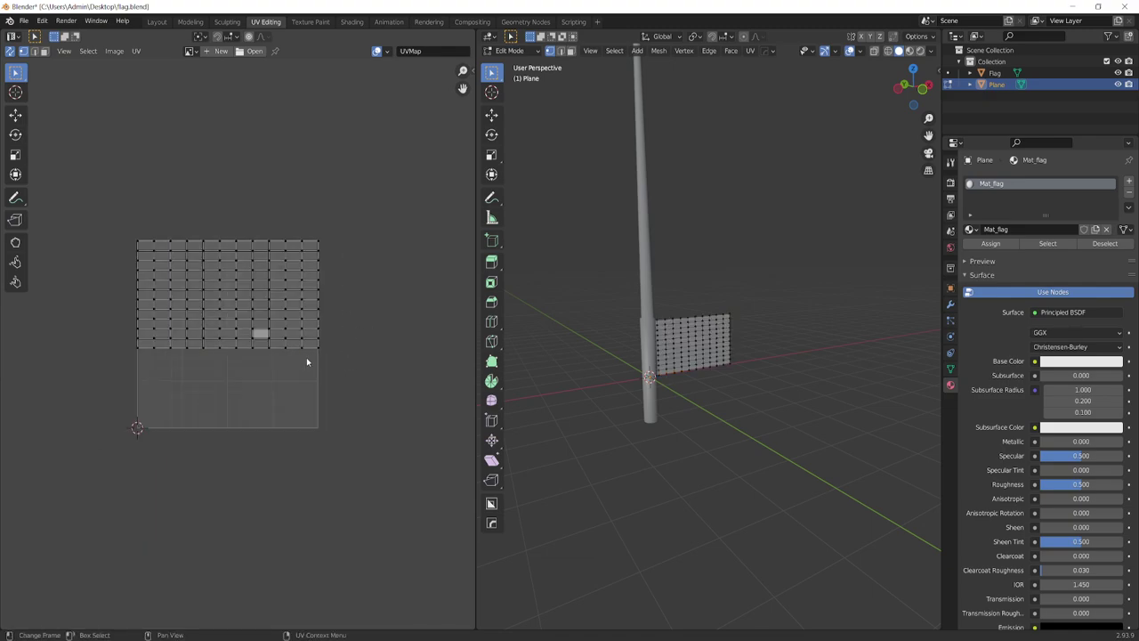
key("Tab")
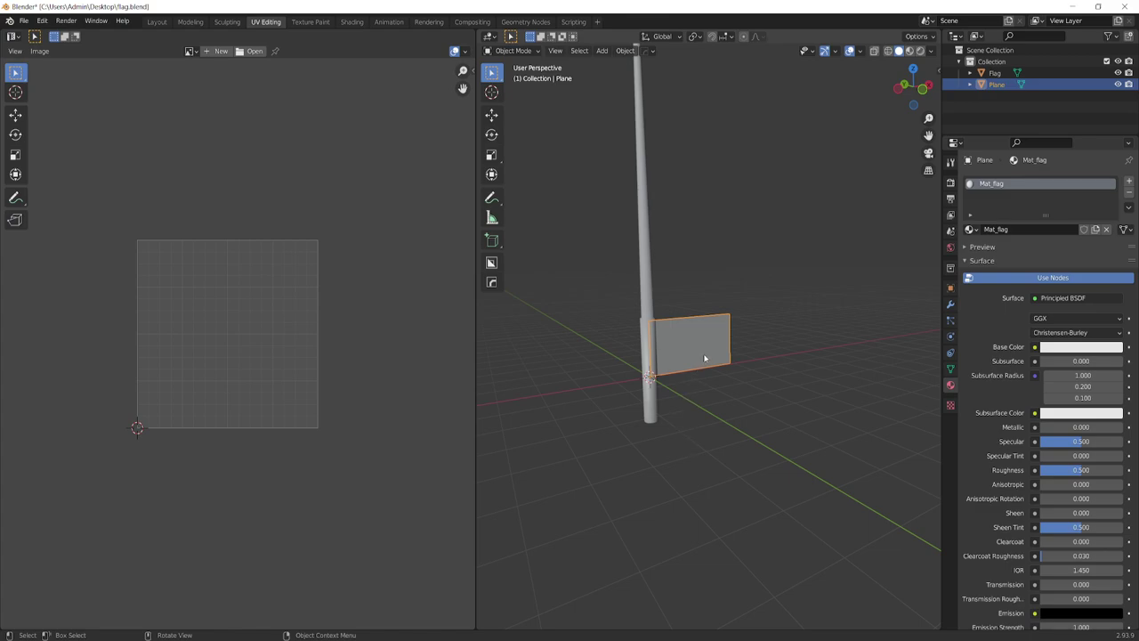
Step: Apply all transforms to the flag plane, keeping it selected
key("ctrl+a")
left_click(705, 355)
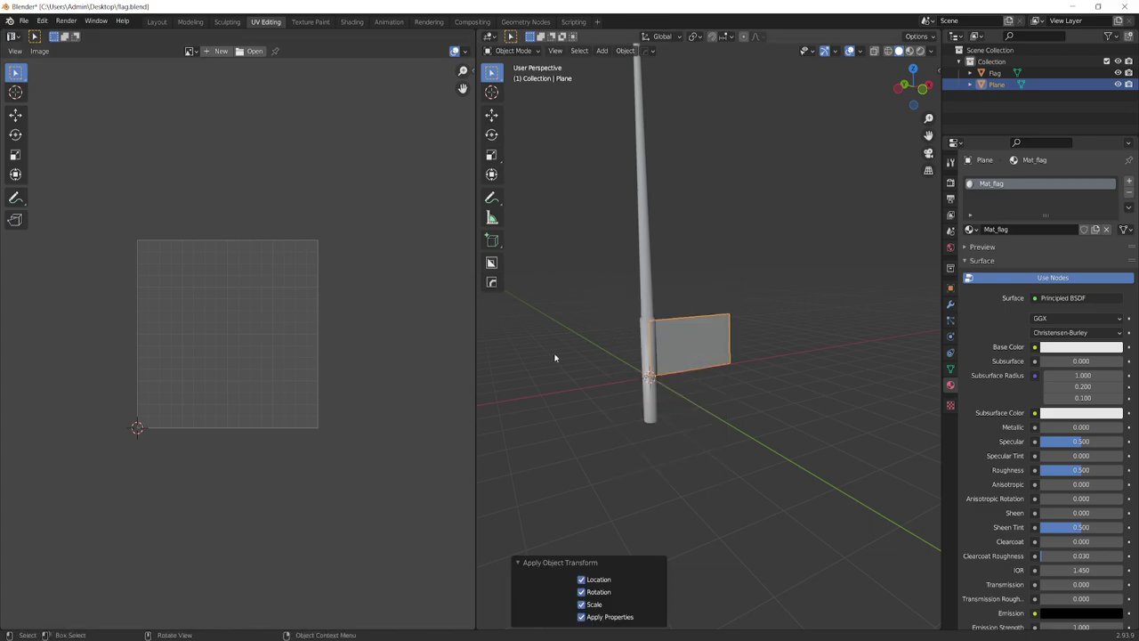
left_click(714, 389)
key("ctrl+z")
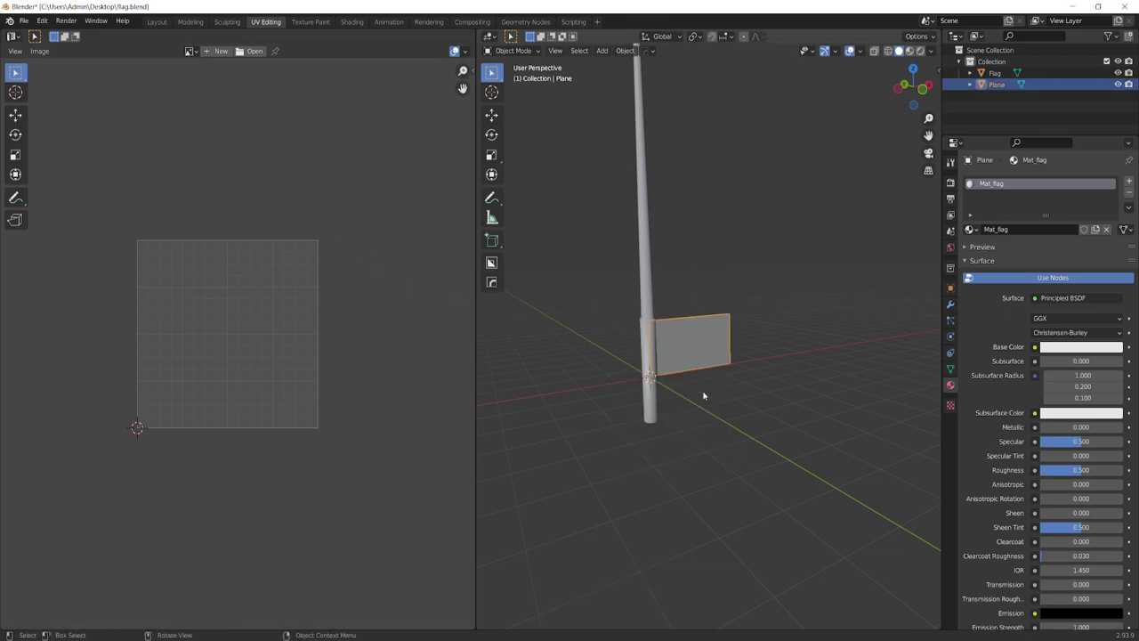
Step: Export the flag plane as flags.fbx to the Desktop
left_click(23, 21)
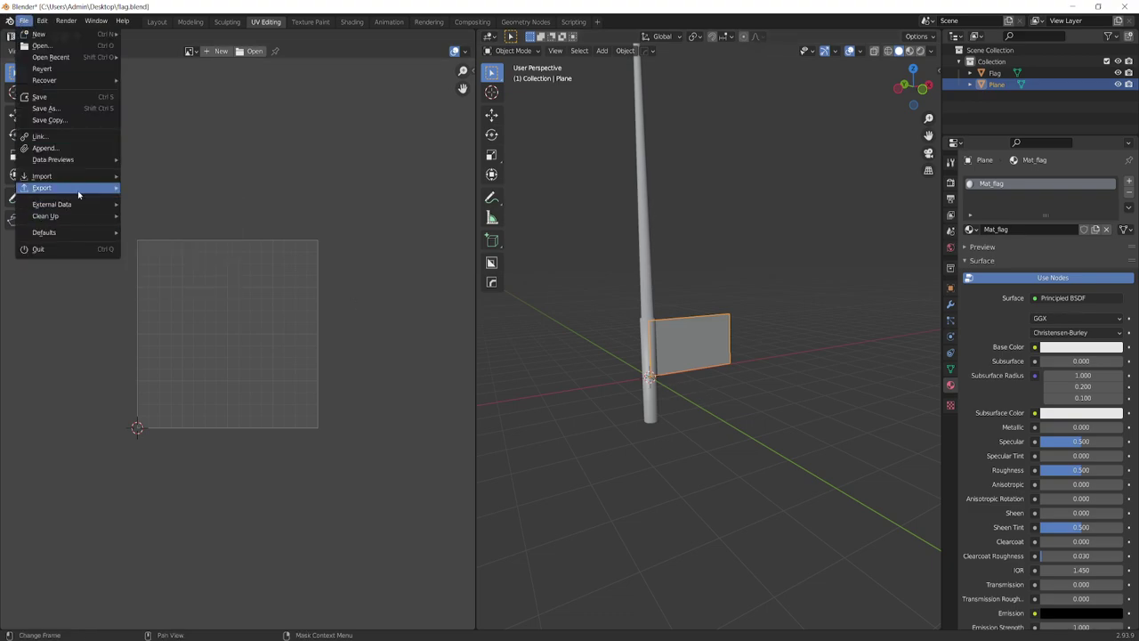
mouse_move(80, 193)
left_click(179, 281)
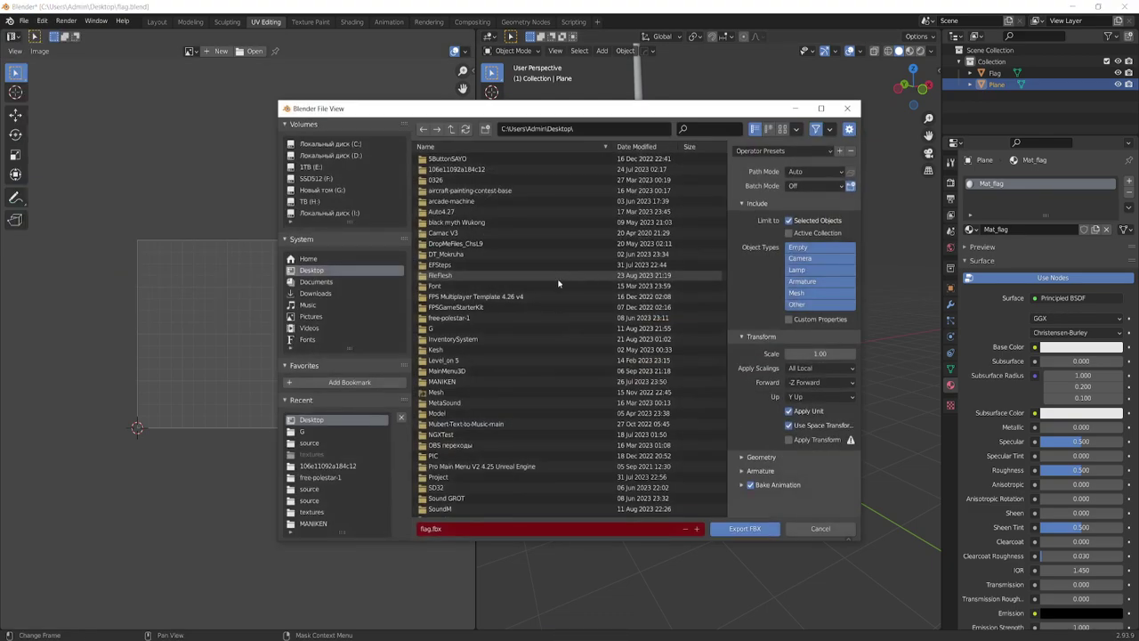
left_click(431, 530)
type("s")
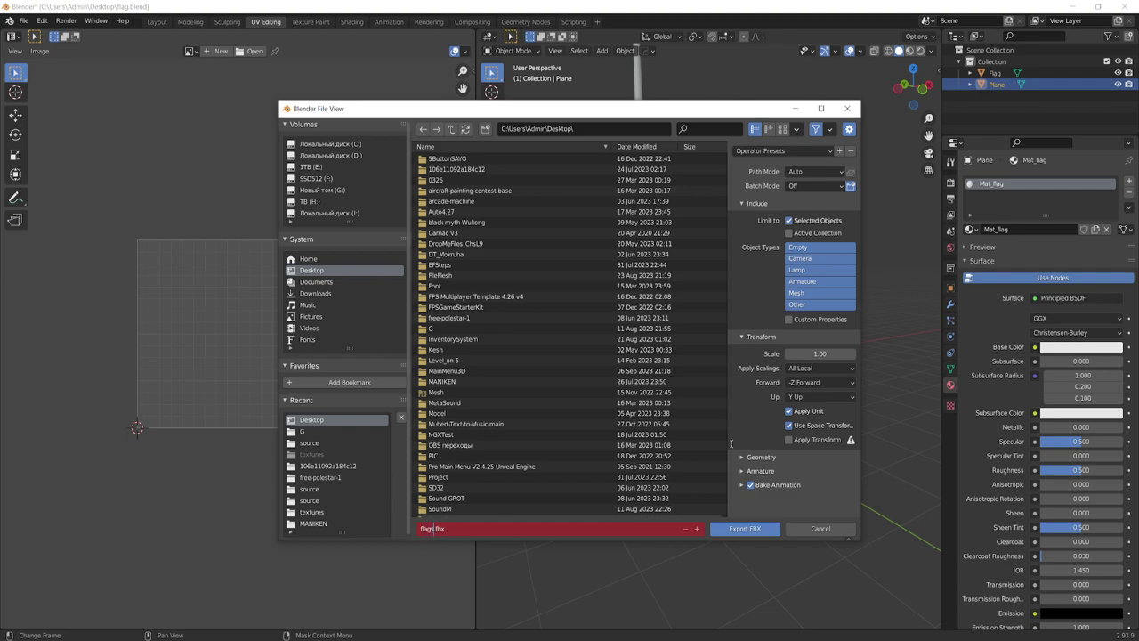
left_click(745, 530)
left_click(745, 528)
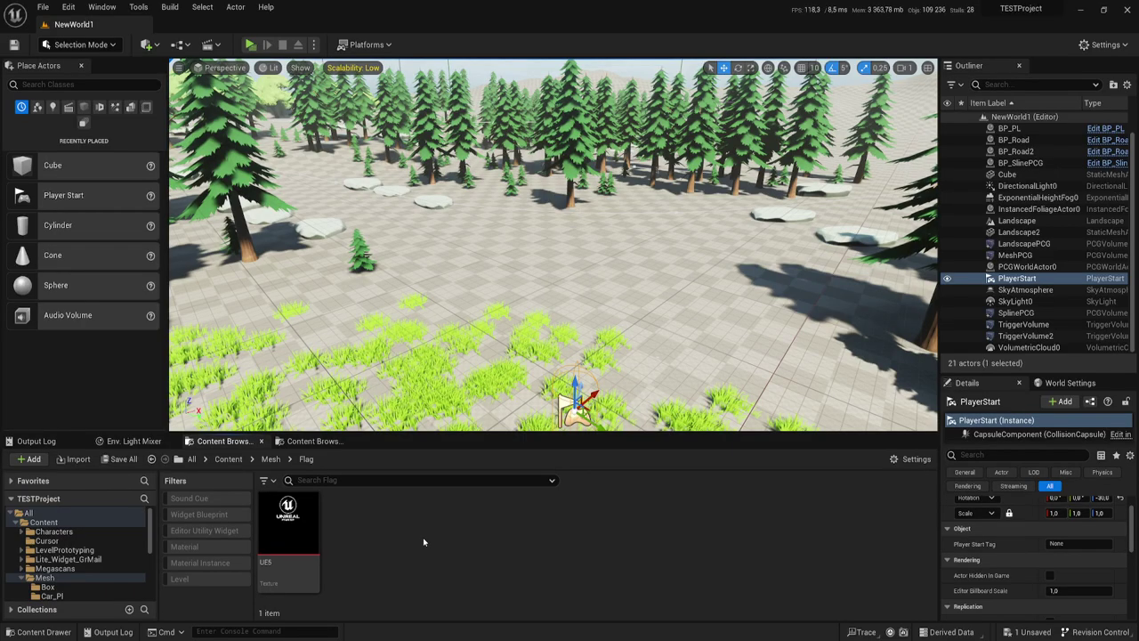
Step: Import flag.fbx from the Desktop into the Flag folder with default FBX options, then dismiss the Message Log
right_click(424, 535)
left_click(502, 110)
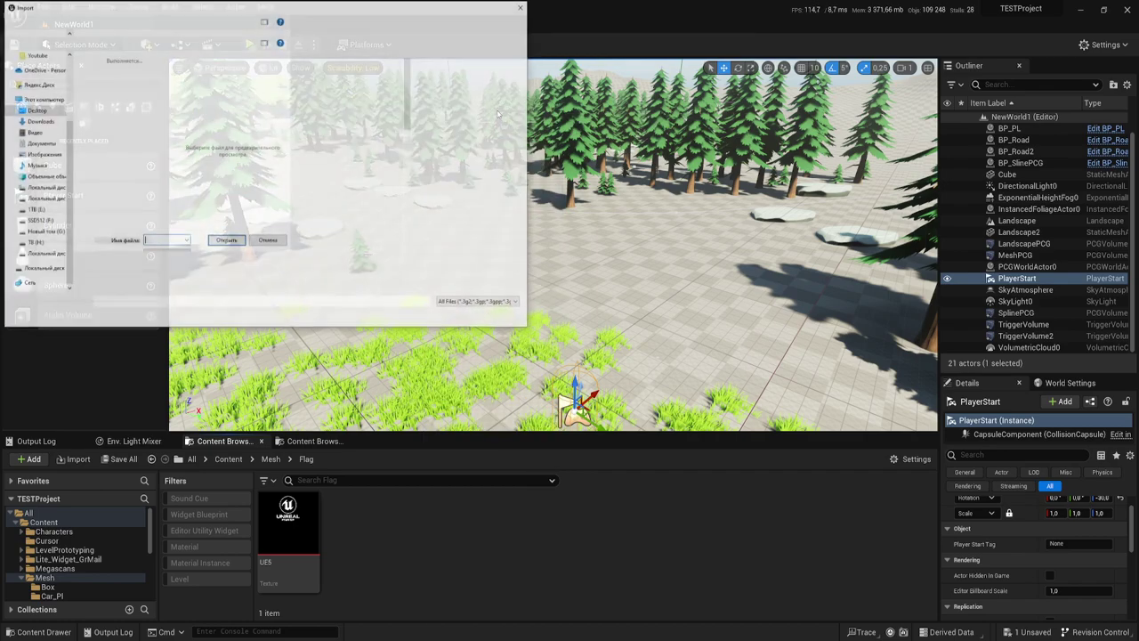
scroll(225, 187, "up", 5)
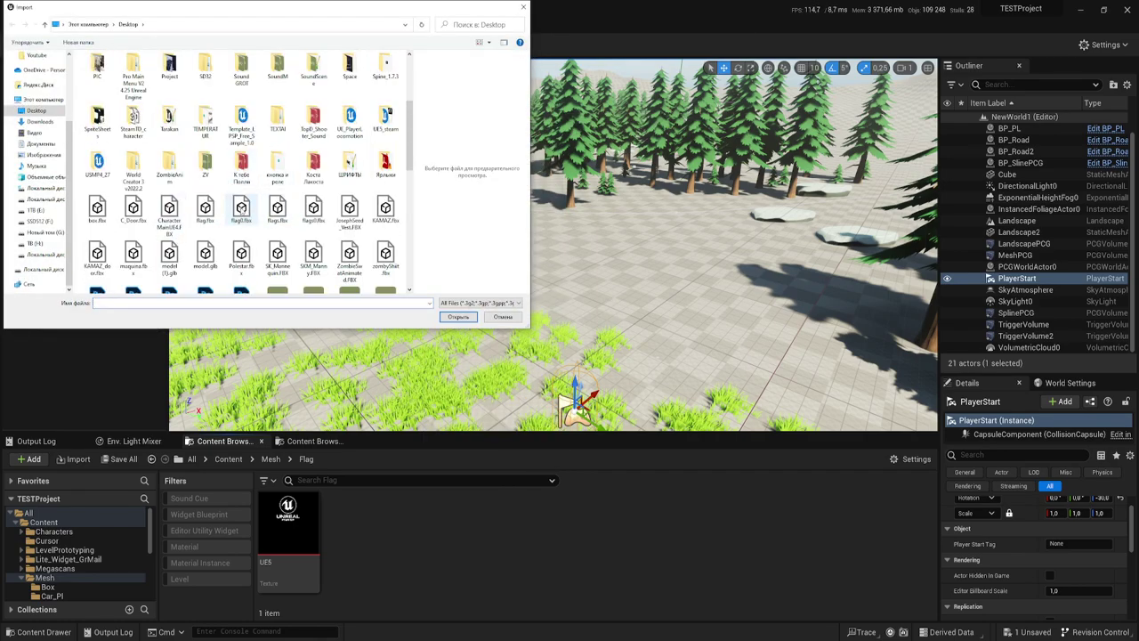
left_click(205, 210)
left_click(457, 317)
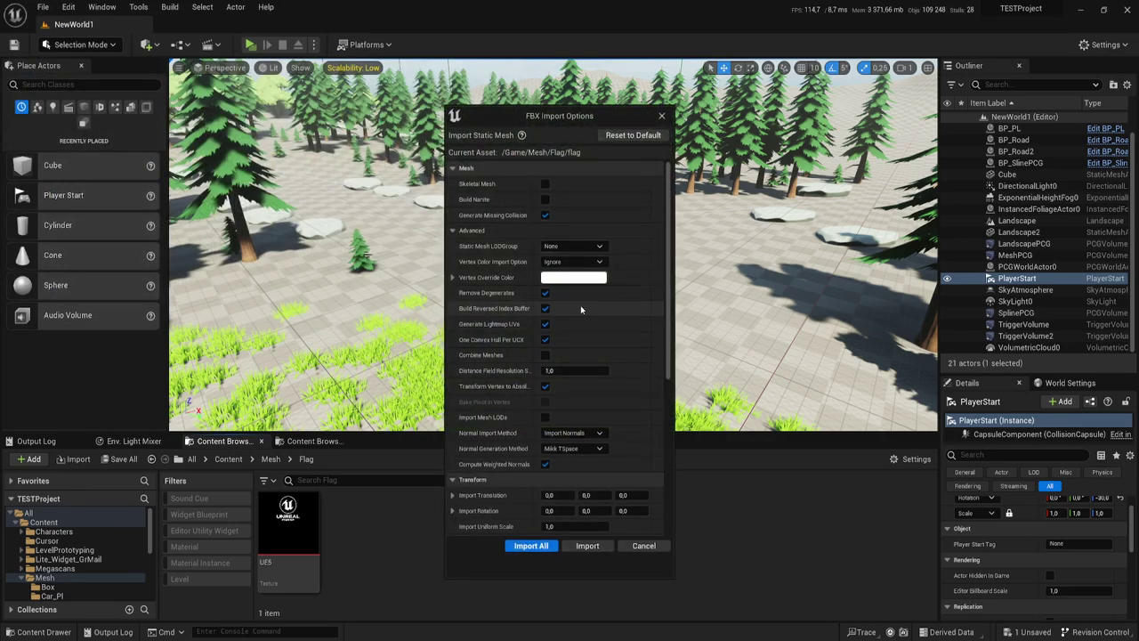
left_click(532, 545)
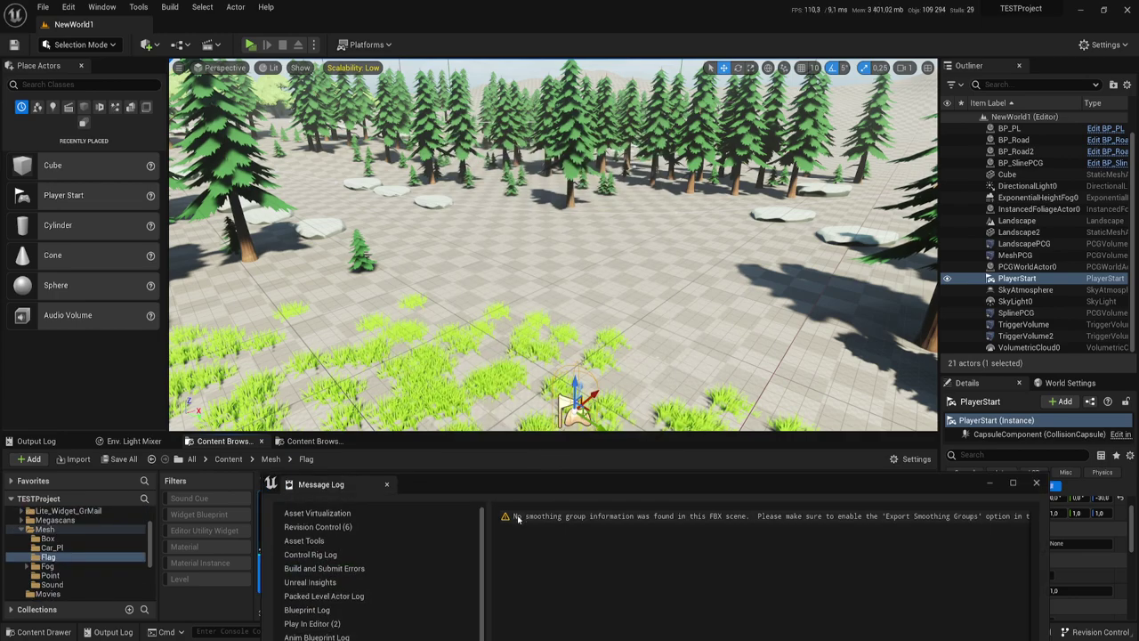
left_click_drag(1029, 487, 870, 158)
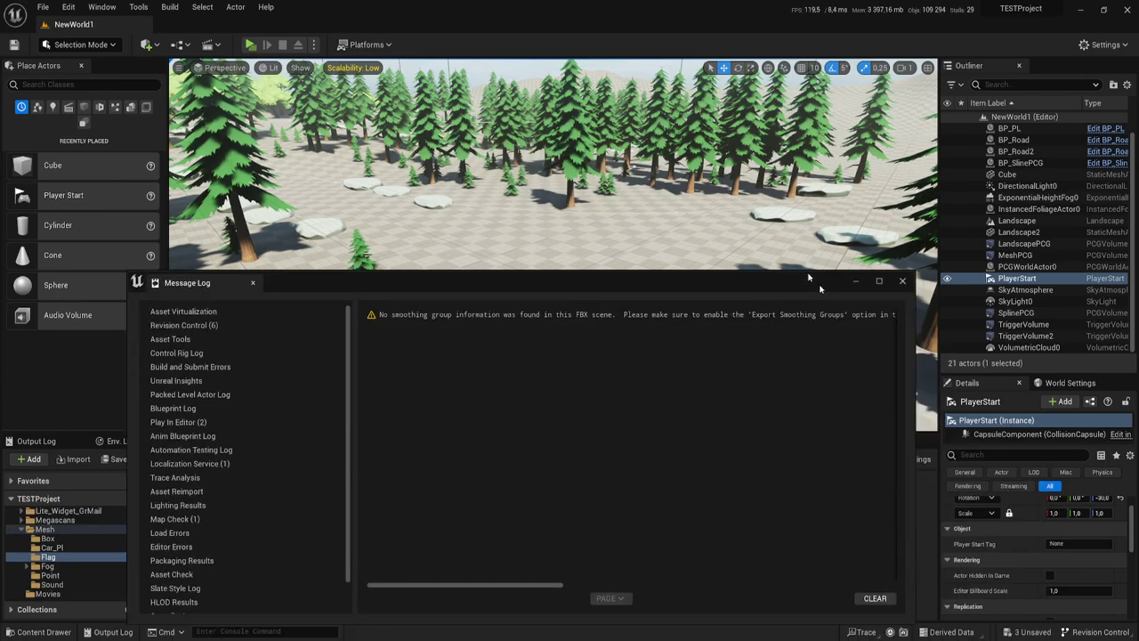
left_click(867, 158)
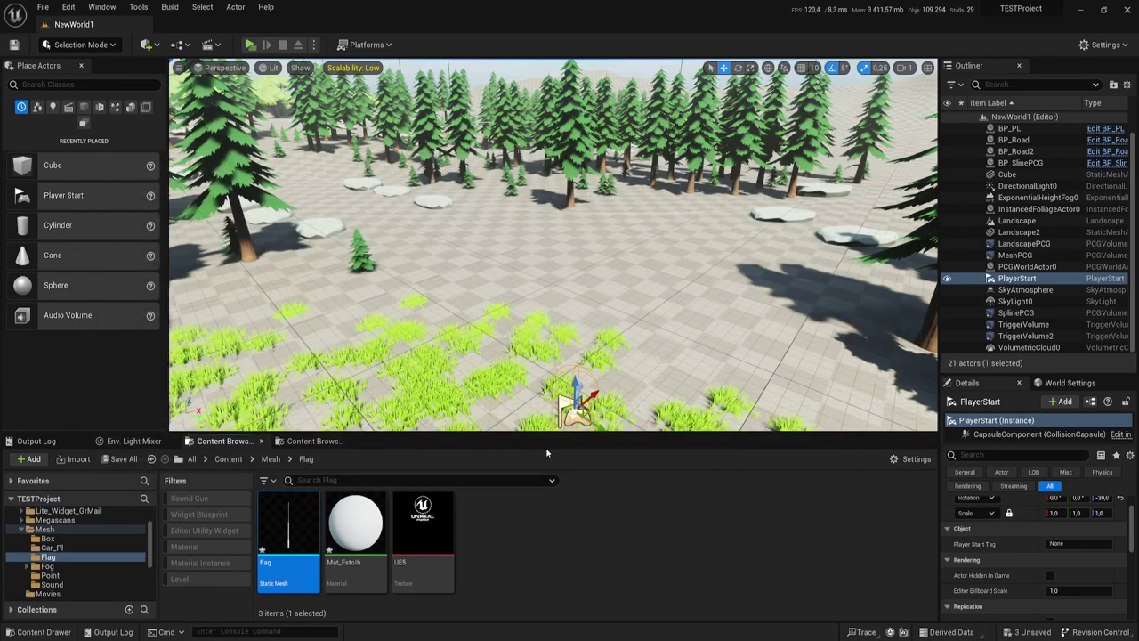
Step: Open Mat_Fstolb and change its Param colour to a dark brownish orange
left_click(496, 556)
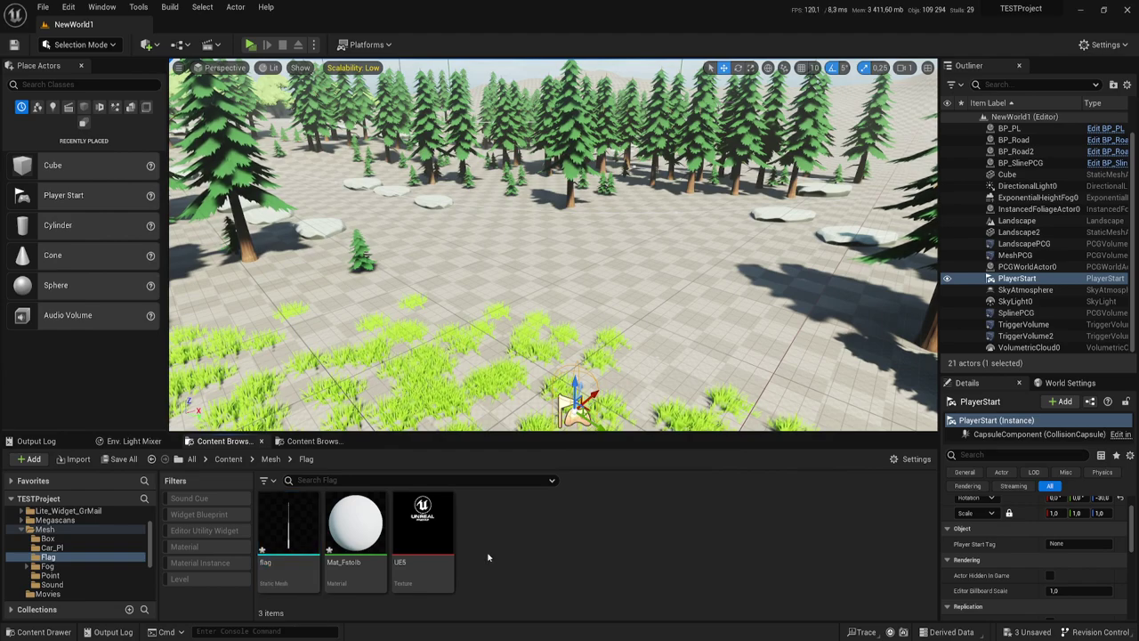
double_click(346, 526)
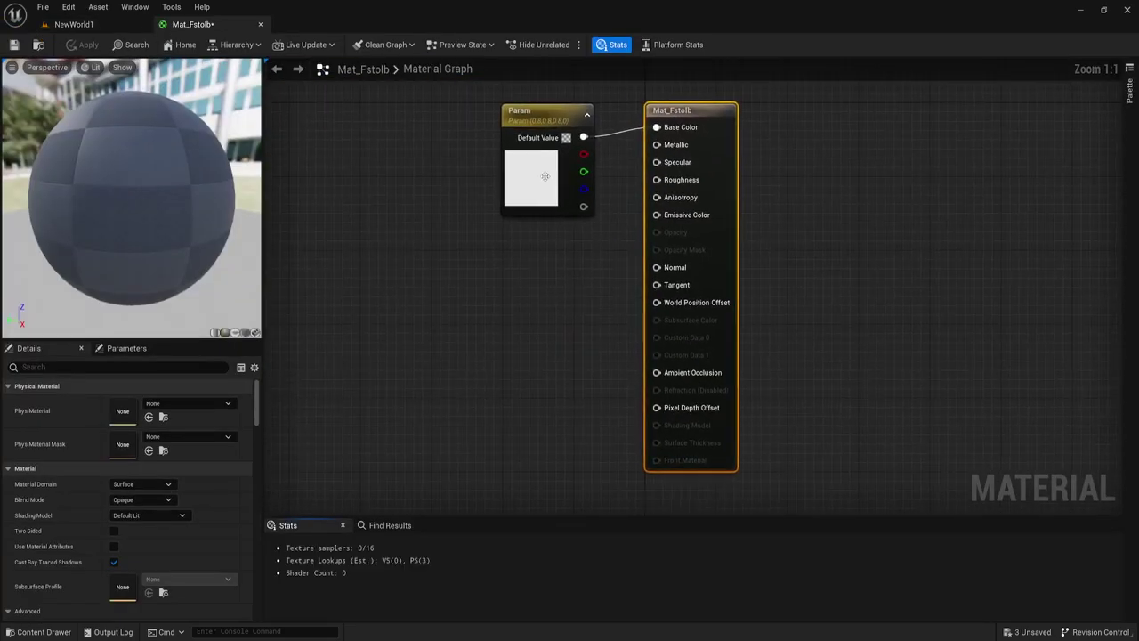
double_click(533, 174)
left_click(694, 278)
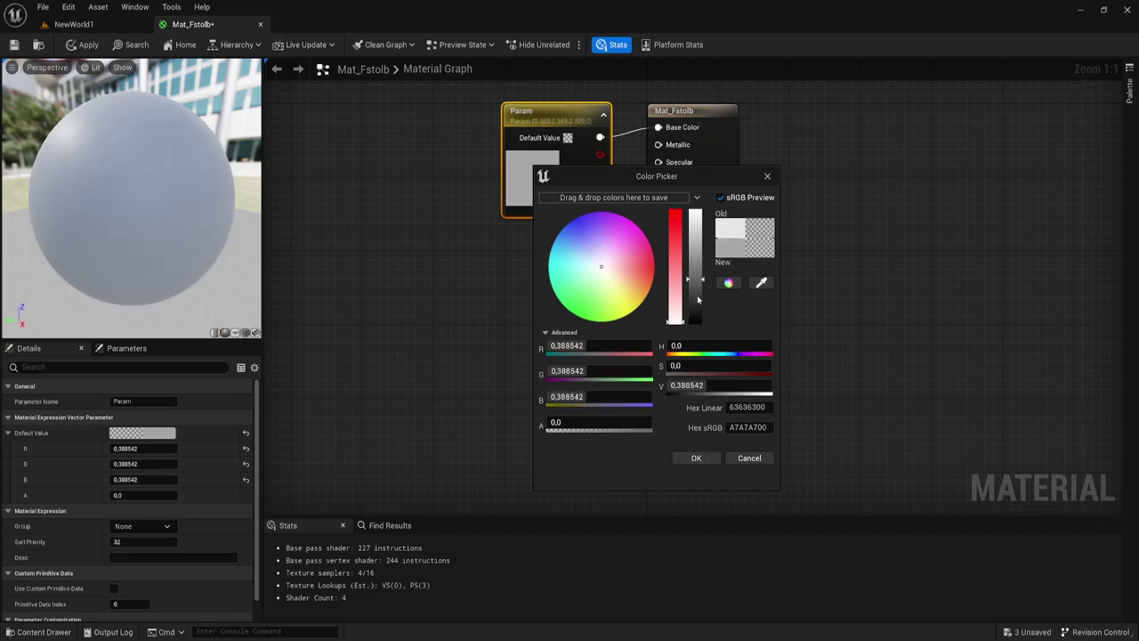
left_click(698, 300)
left_click(638, 287)
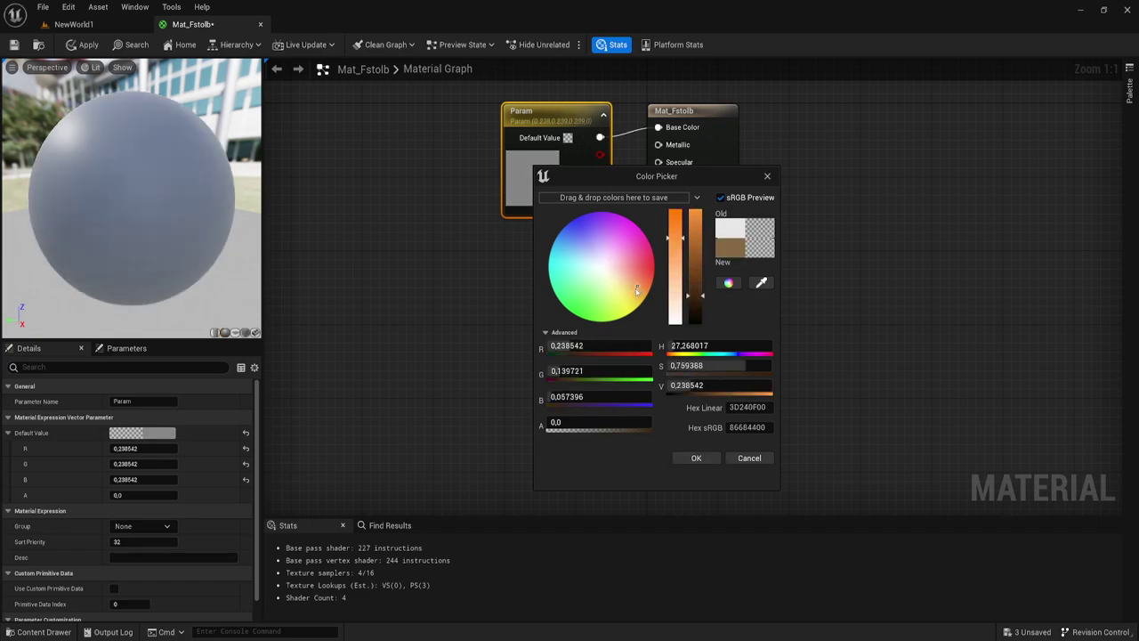
left_click(696, 457)
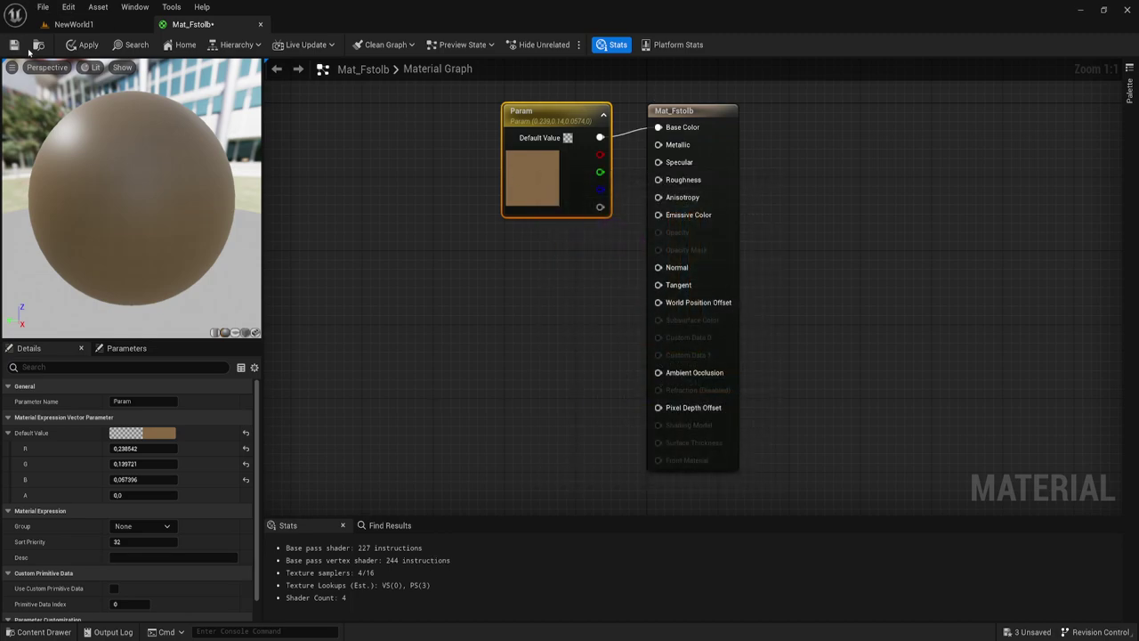
Step: Apply and save Mat_Fstolb, then place the flag pole mesh into the level
left_click(82, 45)
left_click(15, 45)
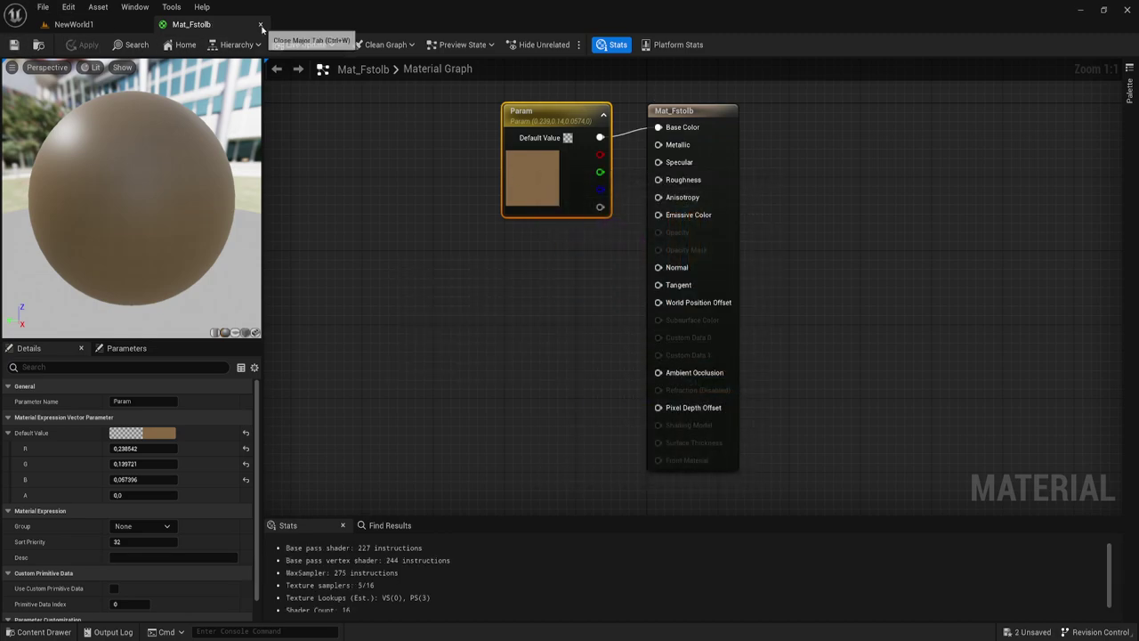
left_click(261, 25)
left_click_drag(287, 529, 550, 287)
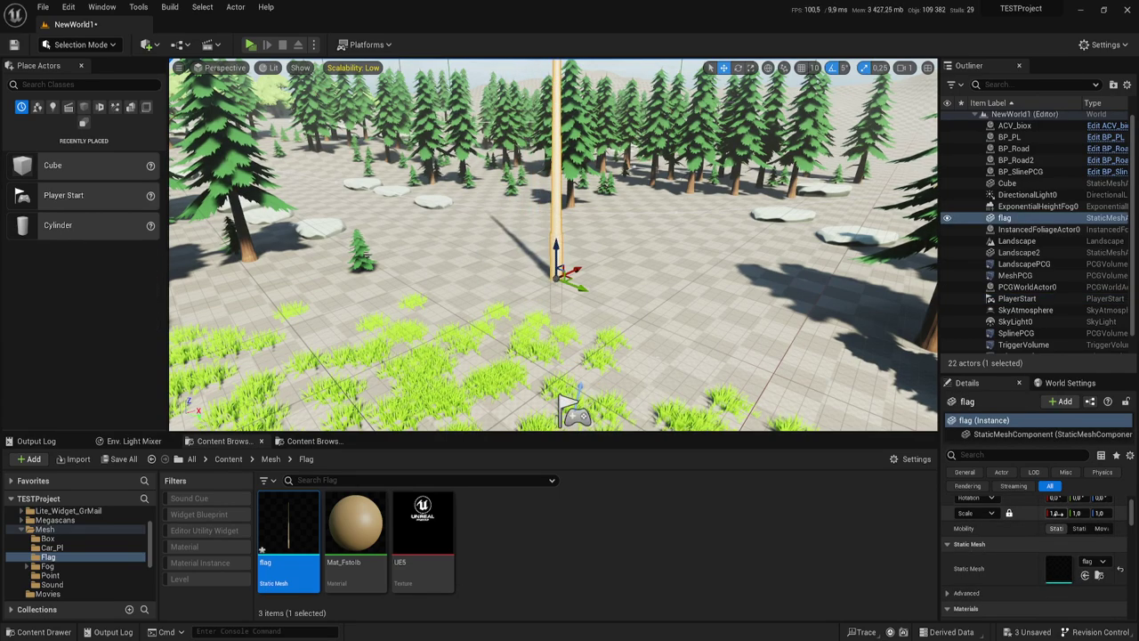
Step: Scale the flag pole actor to 0.6 on X, Y and Z and bring the view closer
left_click(1055, 514)
type("0.6")
key("Return")
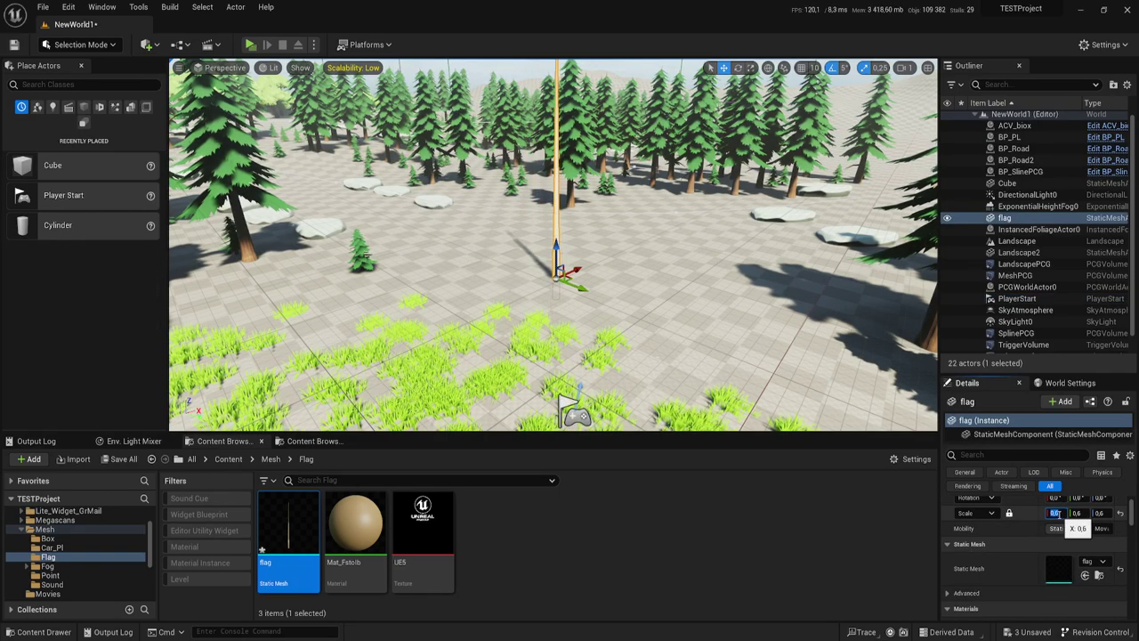
right_click_drag(569, 267, 569, 249)
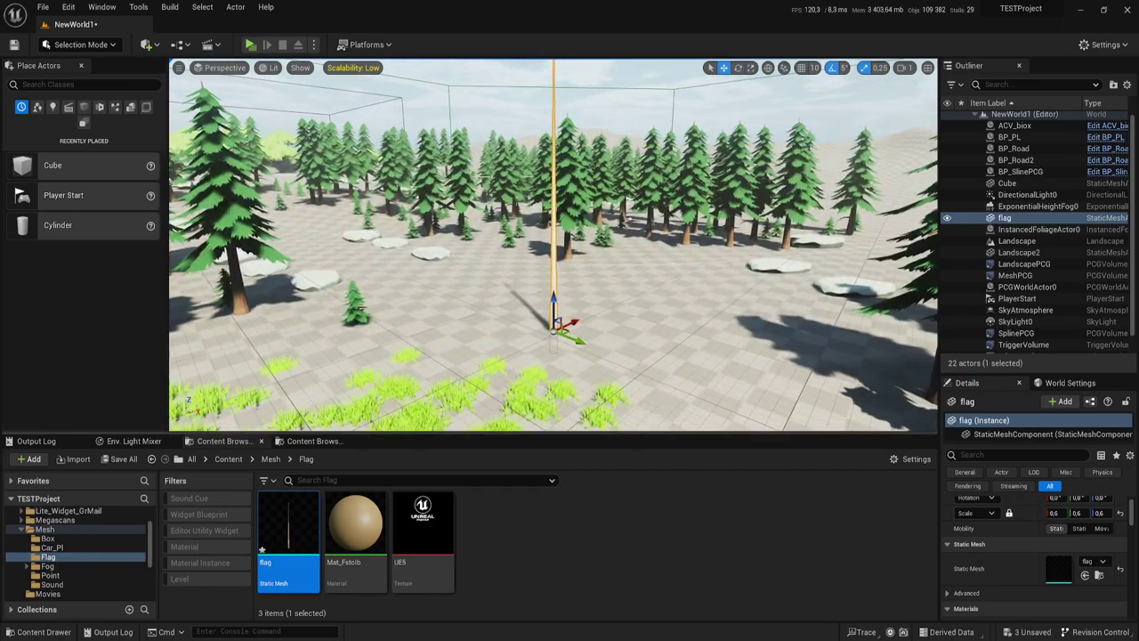
left_click(519, 534)
Step: Import flags.fbx into /Game/Mesh/Flag as a Skeletal Mesh via Import All, then close the warnings log
right_click(519, 533)
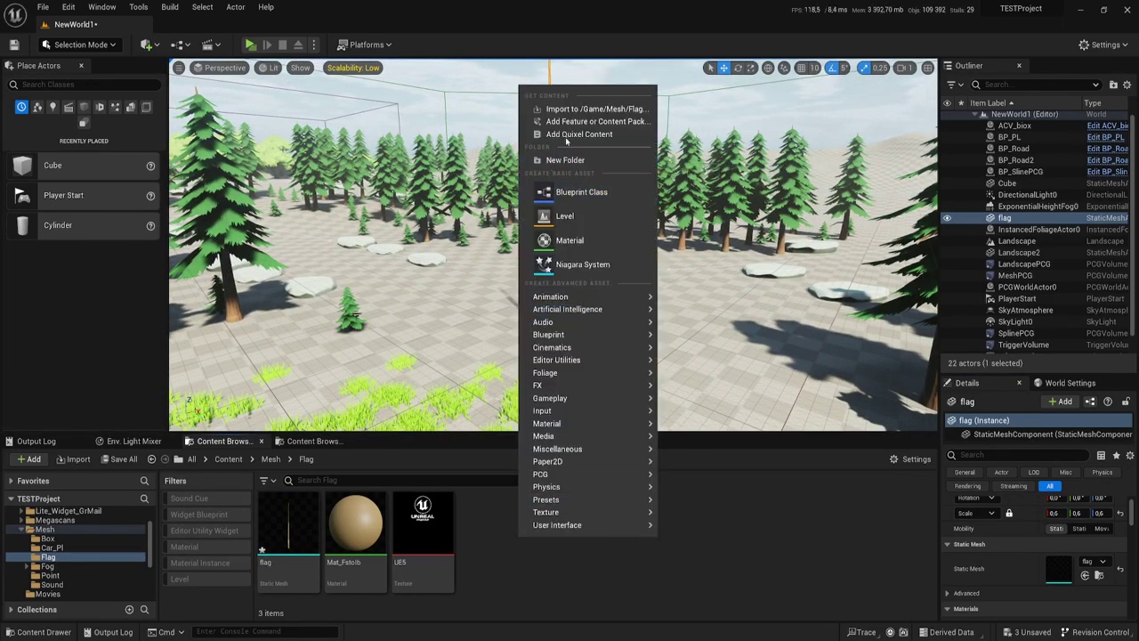
left_click(587, 109)
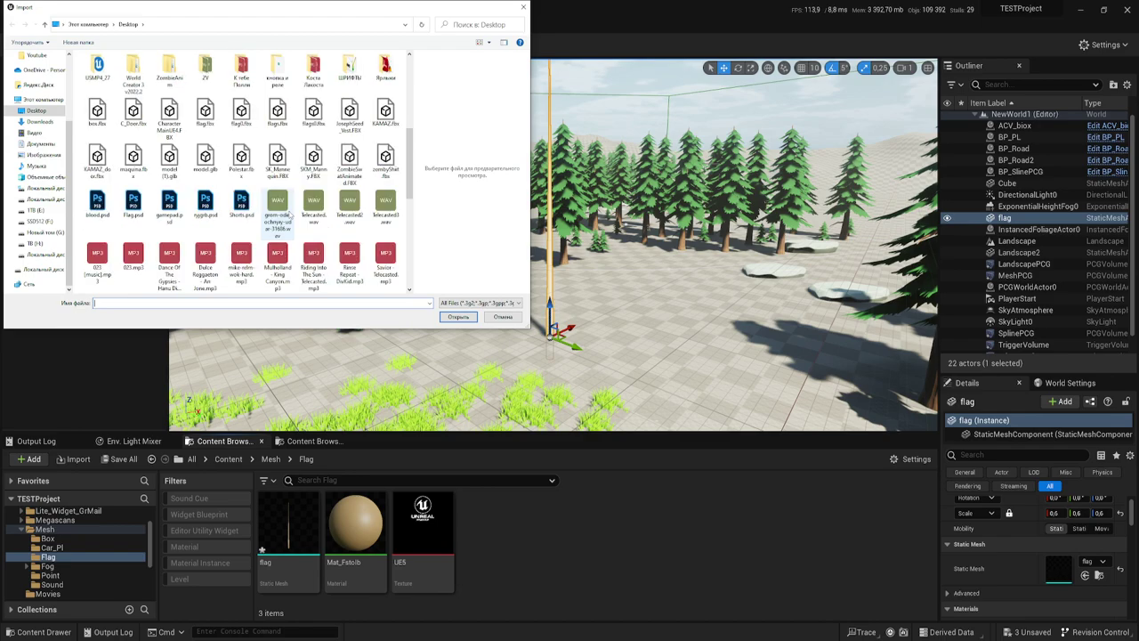
scroll(281, 206, "down", 1)
scroll(281, 204, "up", 3)
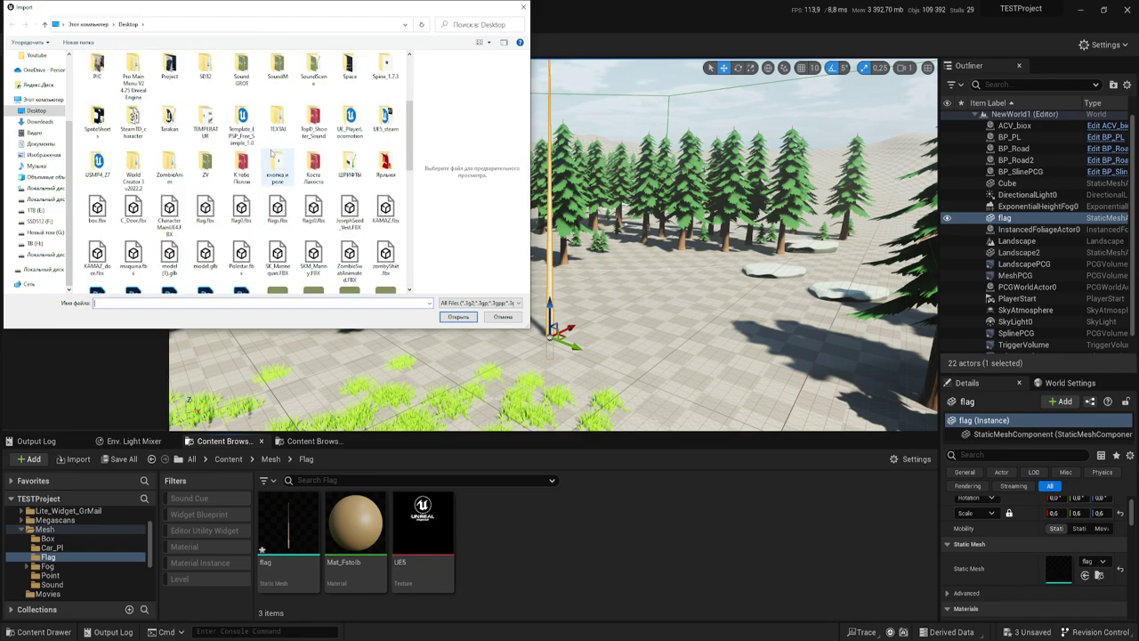
left_click(277, 209)
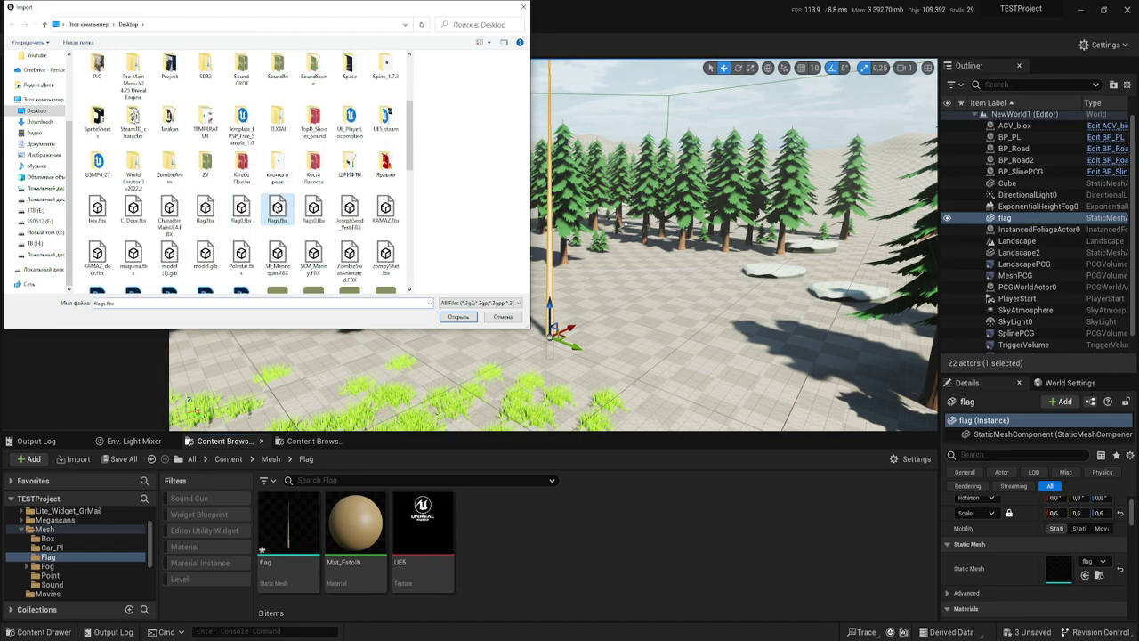
left_click(458, 317)
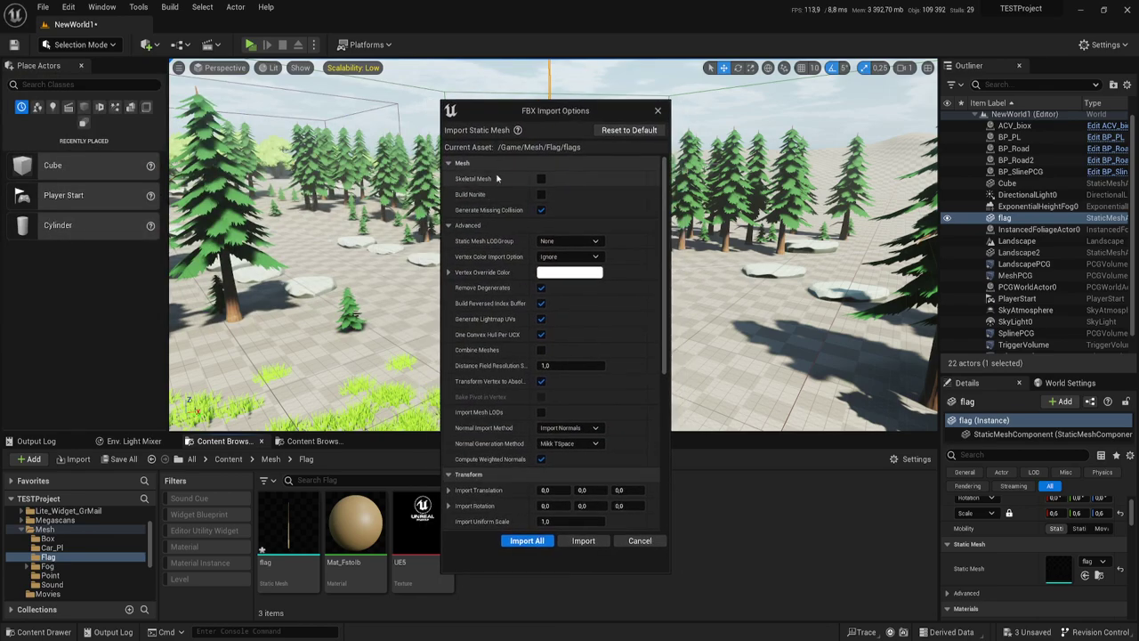
left_click(542, 180)
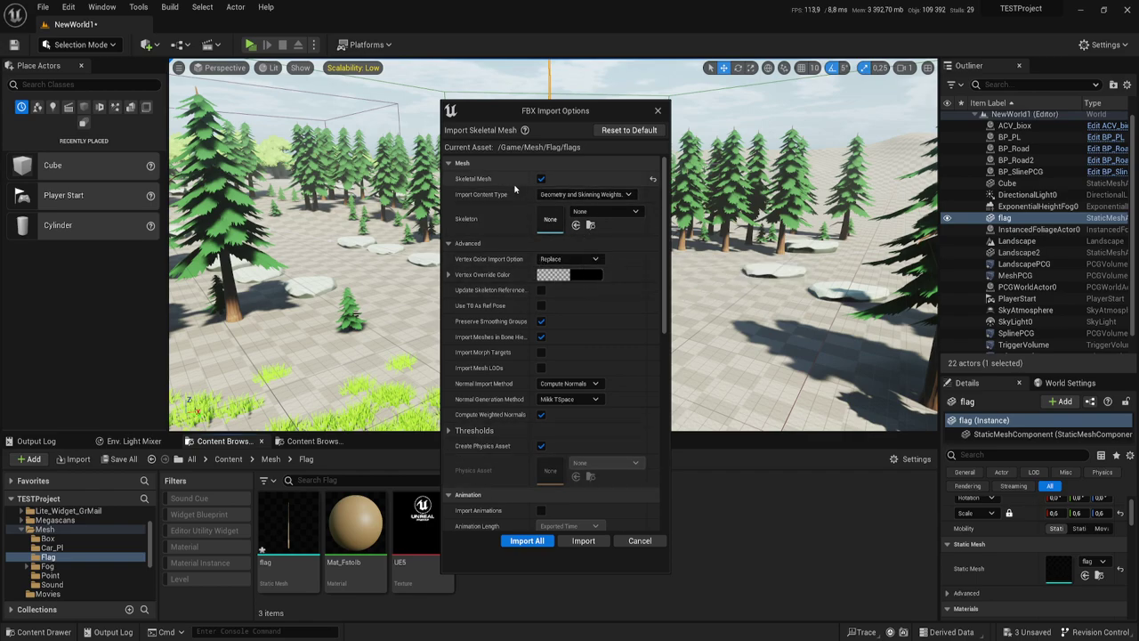
left_click(528, 541)
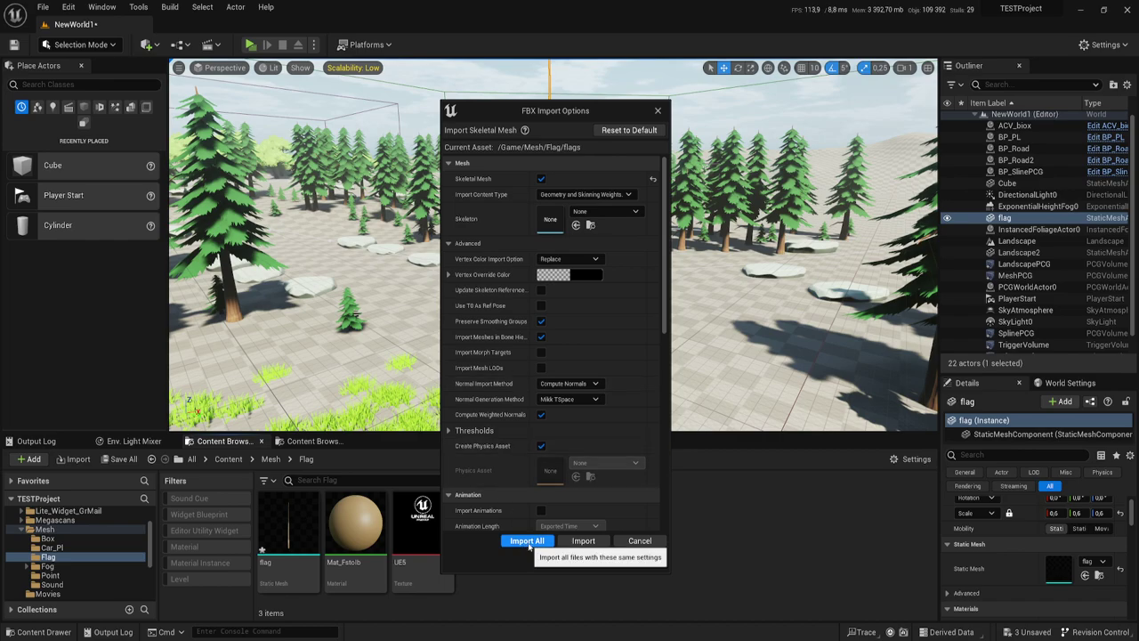
left_click(527, 540)
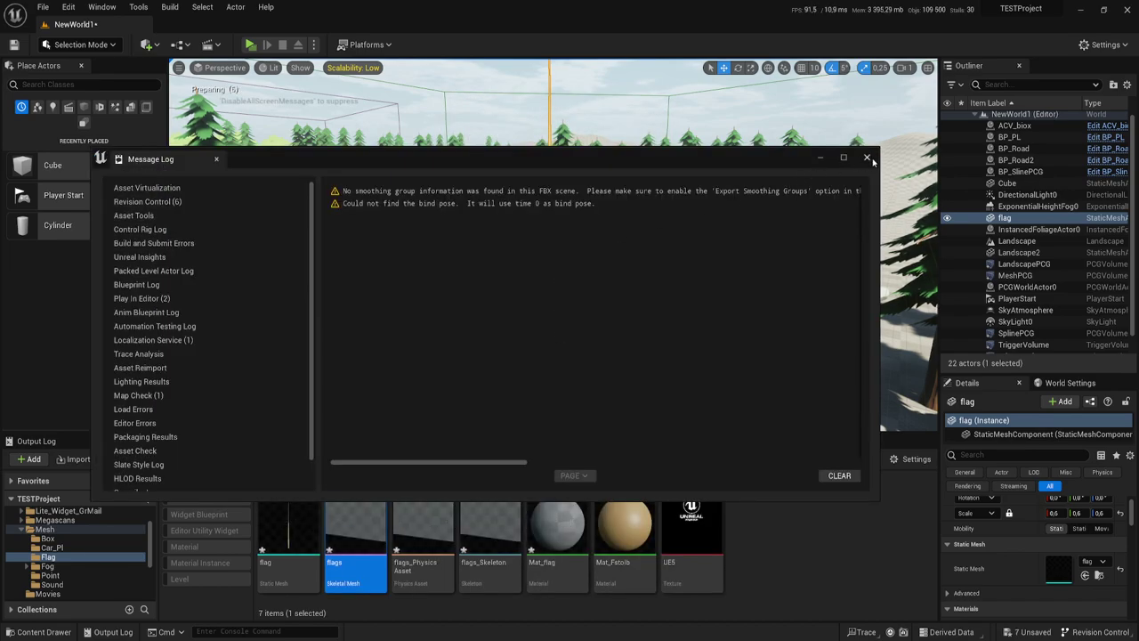
left_click(868, 159)
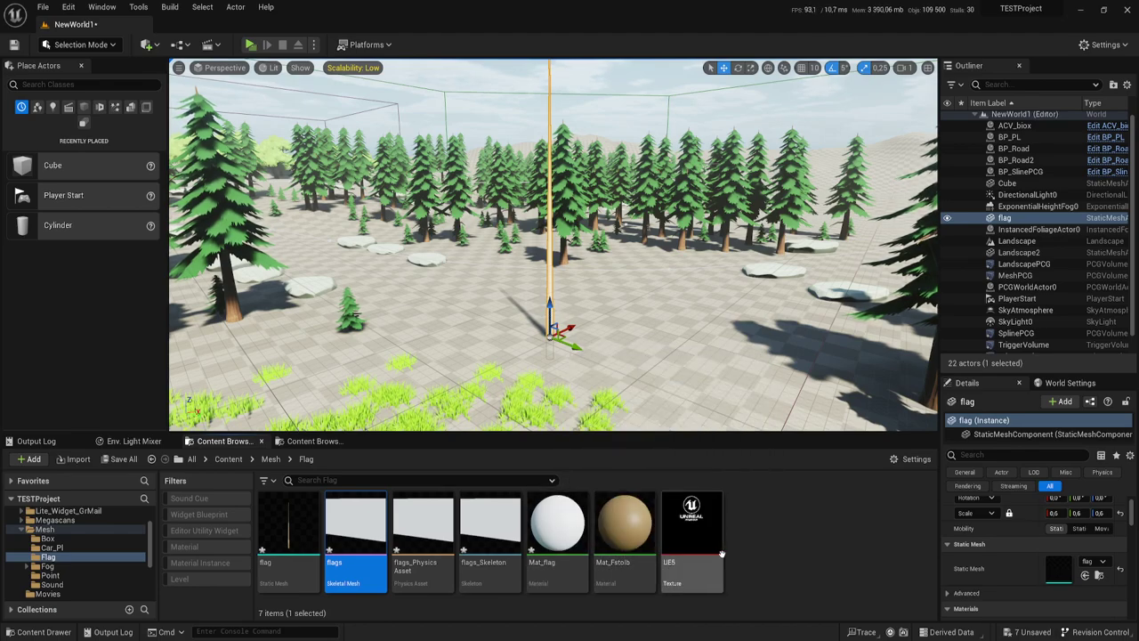
Step: In Mat_flag, replace the Param node with a UE5 texture feeding Base Color and enable Two Sided
double_click(560, 523)
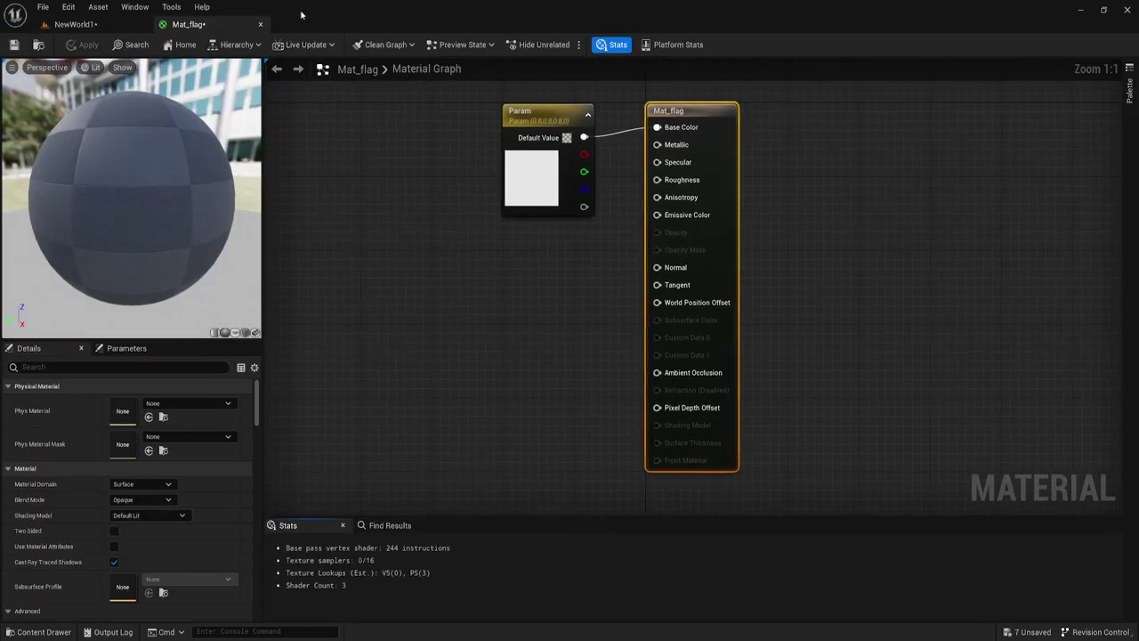
left_click(534, 143)
key("Delete")
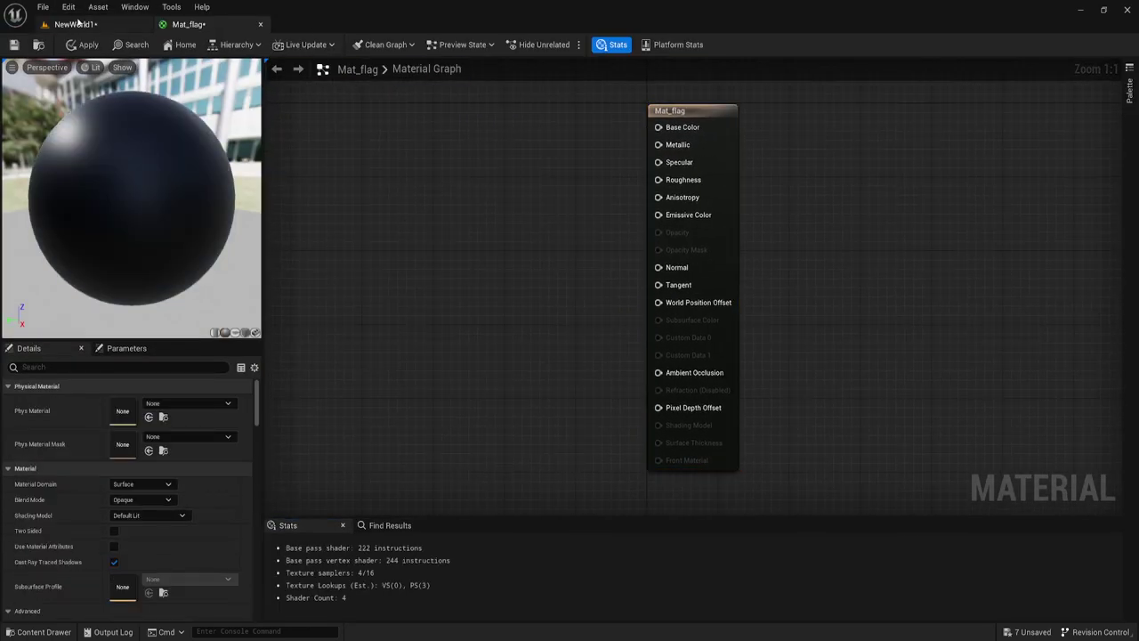
left_click(76, 24)
mouse_move(692, 534)
left_mouse_down()
mouse_move(279, 15)
mouse_move(191, 24)
mouse_move(405, 94)
left_mouse_up()
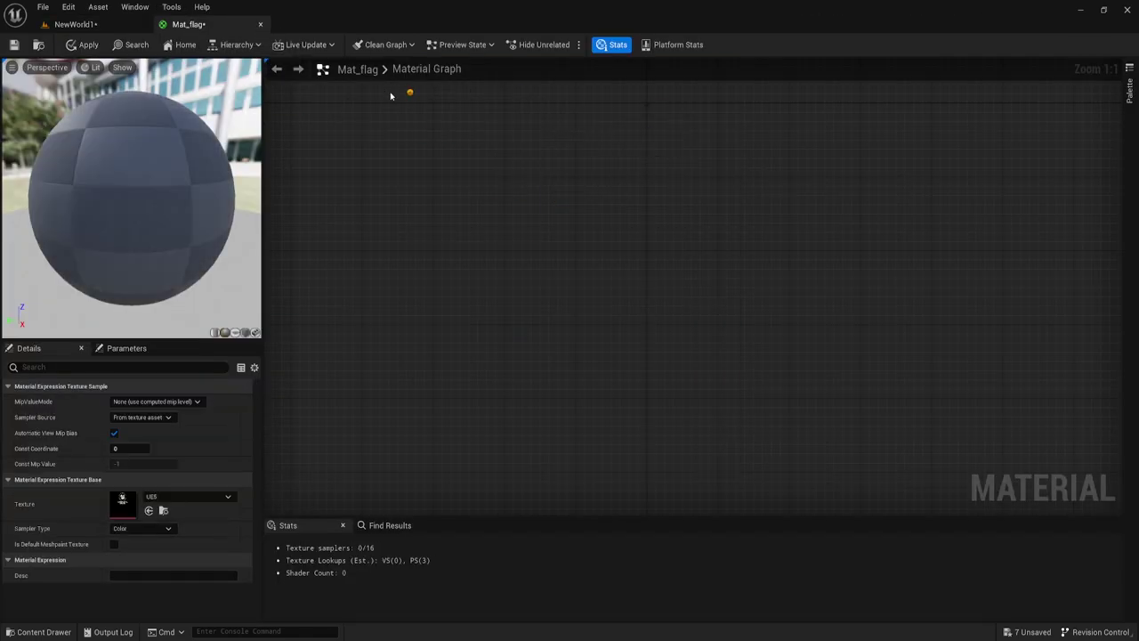
left_click_drag(515, 118, 658, 127)
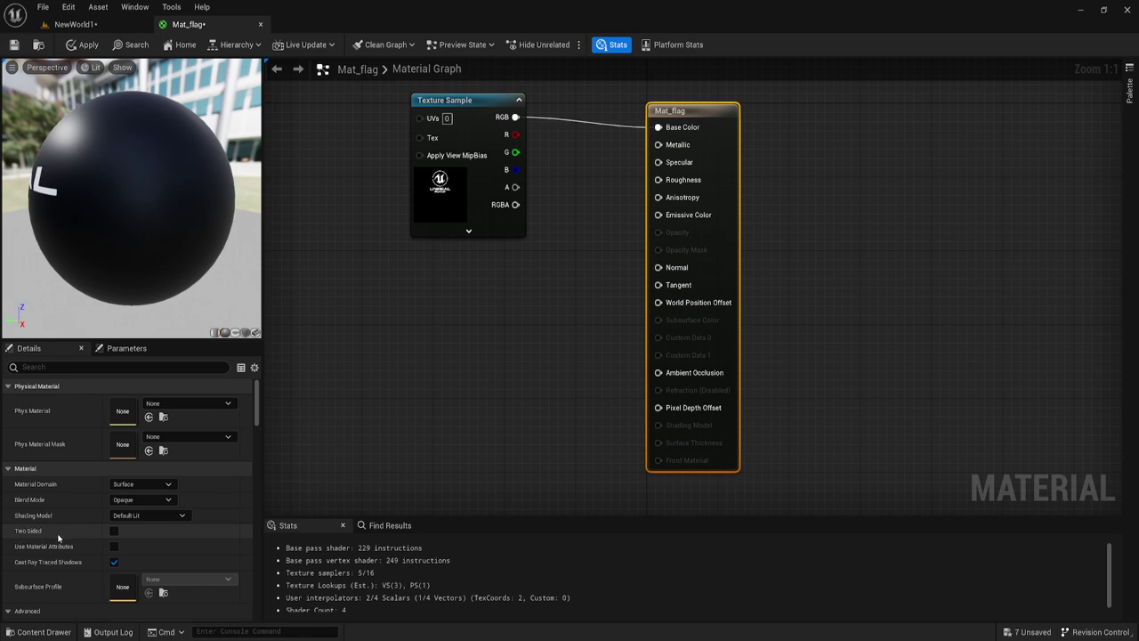
left_click(110, 532)
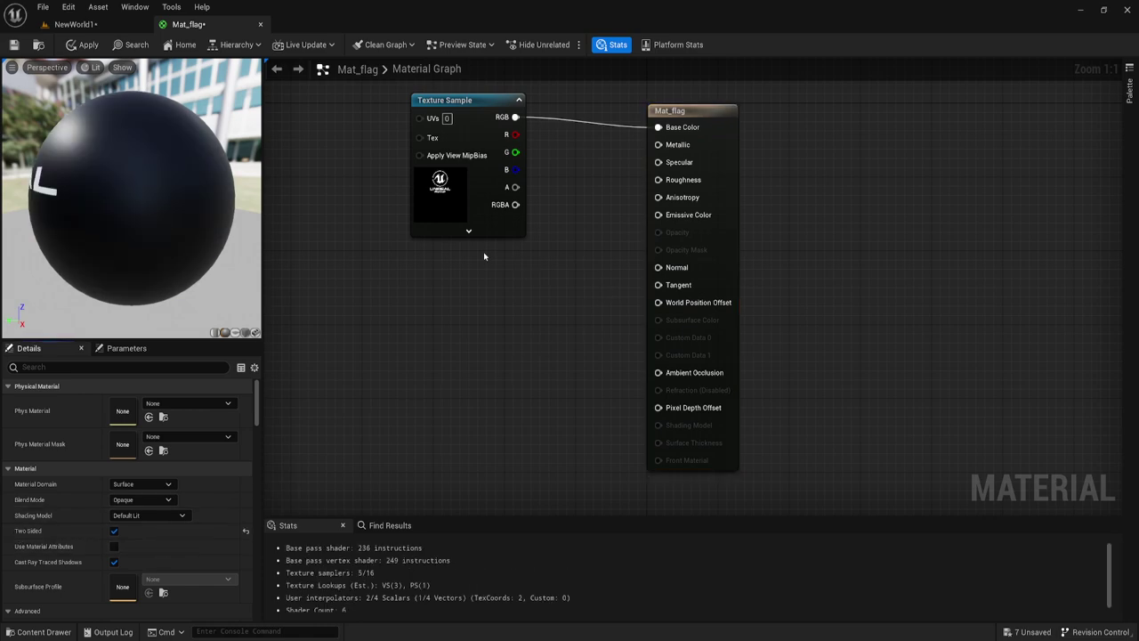
left_click_drag(482, 120, 442, 131)
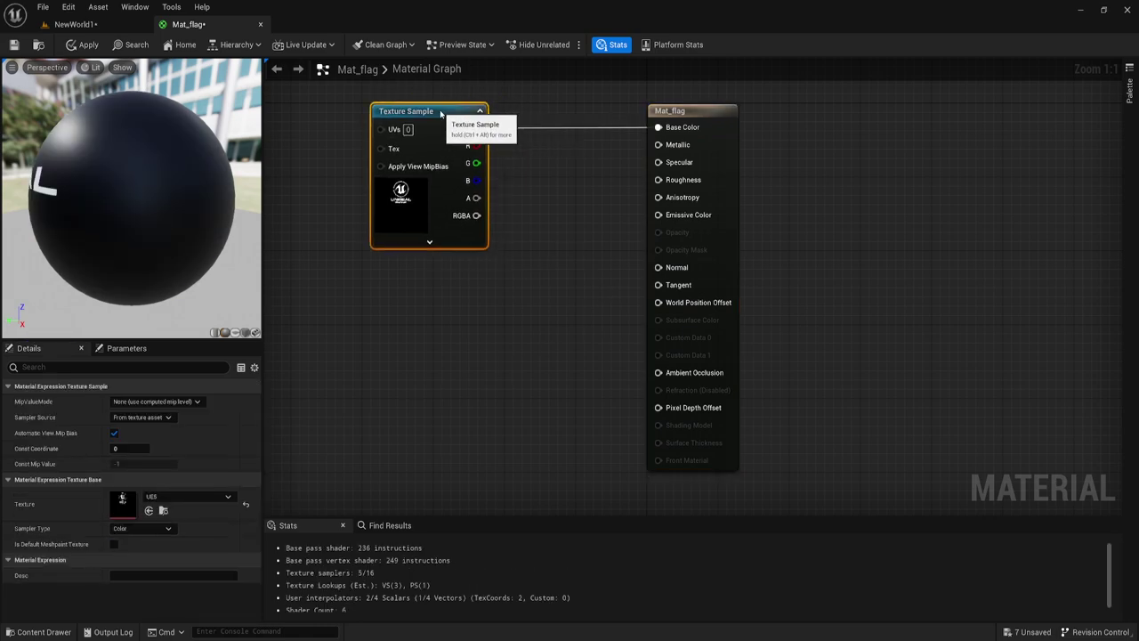
Step: Add constants 0.1 for Metallic and Specular and 0.8 for Roughness, then save Mat_flag
left_click(524, 167)
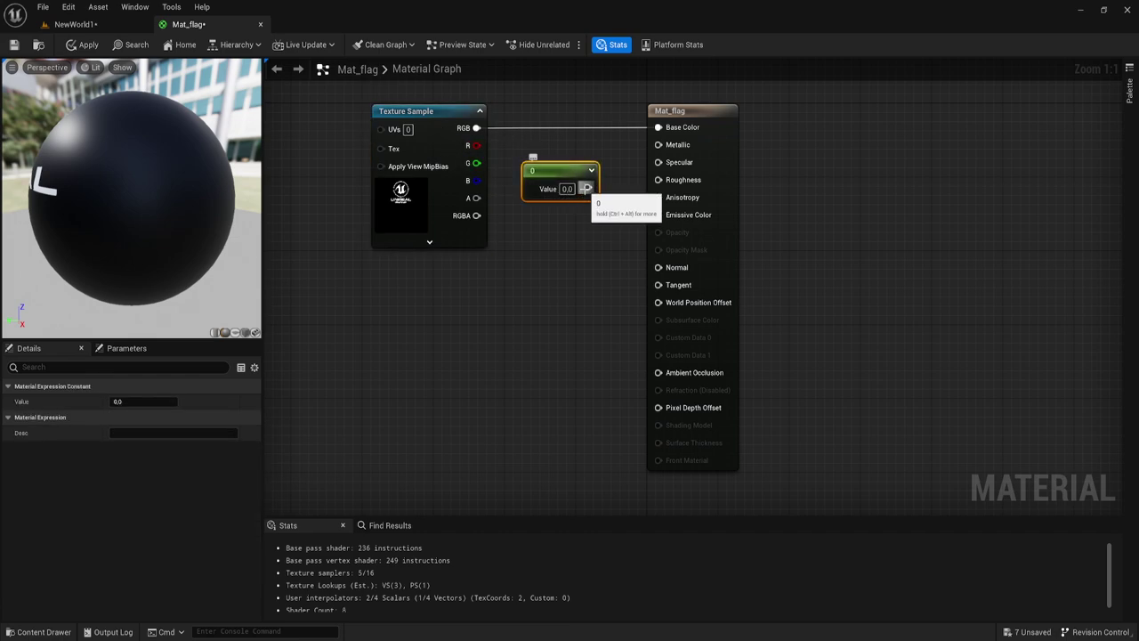
mouse_move(587, 188)
left_mouse_down()
mouse_move(643, 153)
mouse_move(656, 162)
mouse_move(658, 145)
left_mouse_up()
left_click(522, 232)
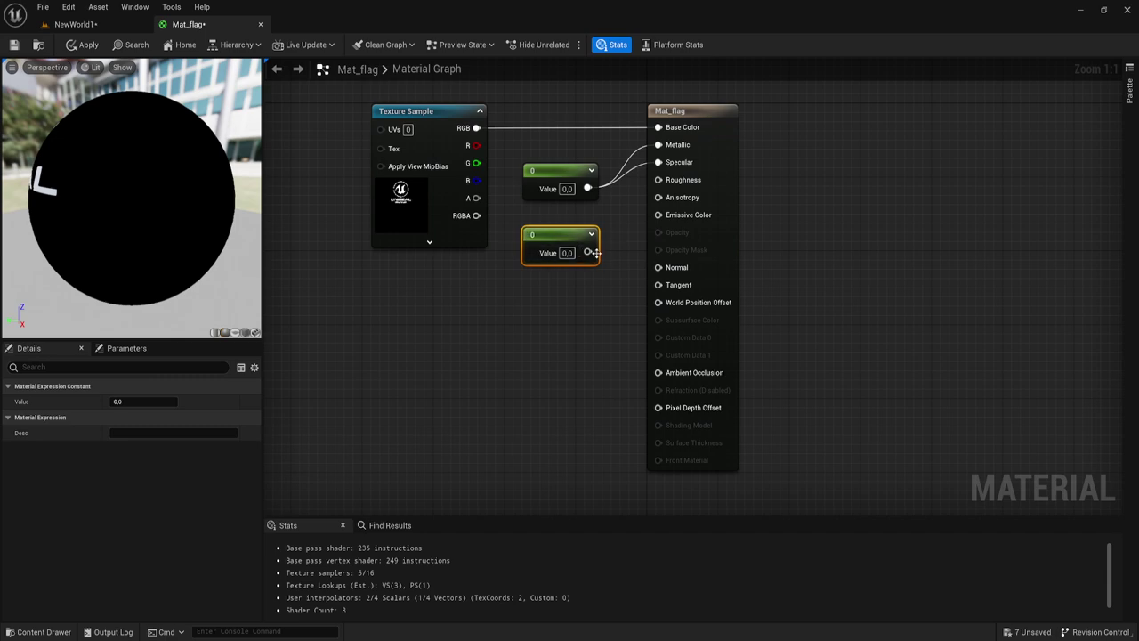
left_click_drag(587, 252, 658, 180)
type("0.8")
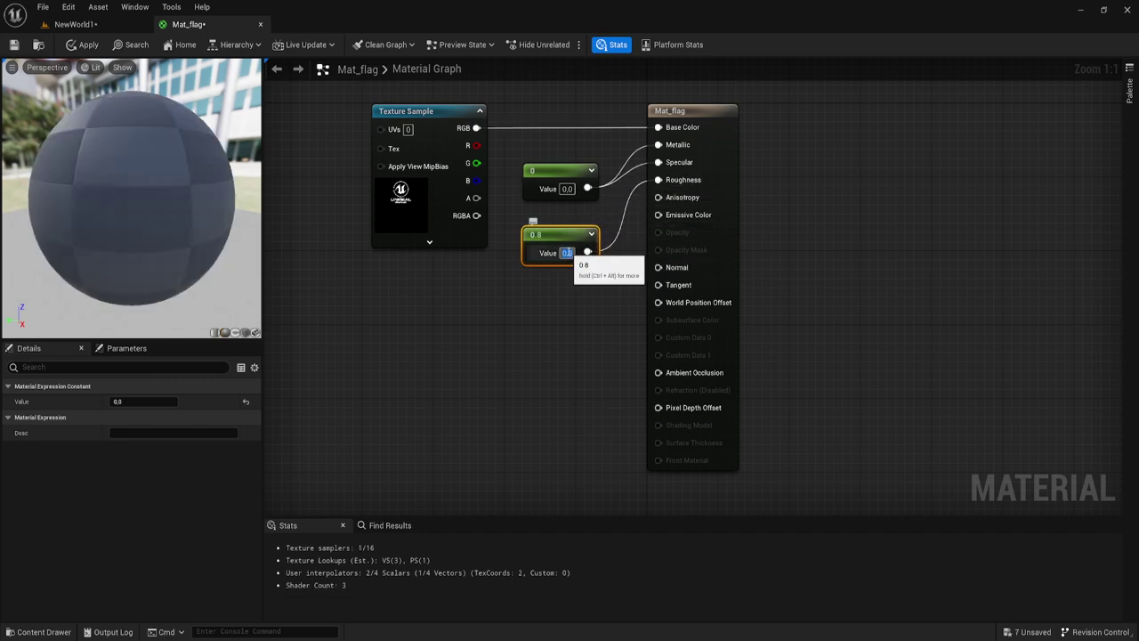
key("Return")
left_click(567, 189)
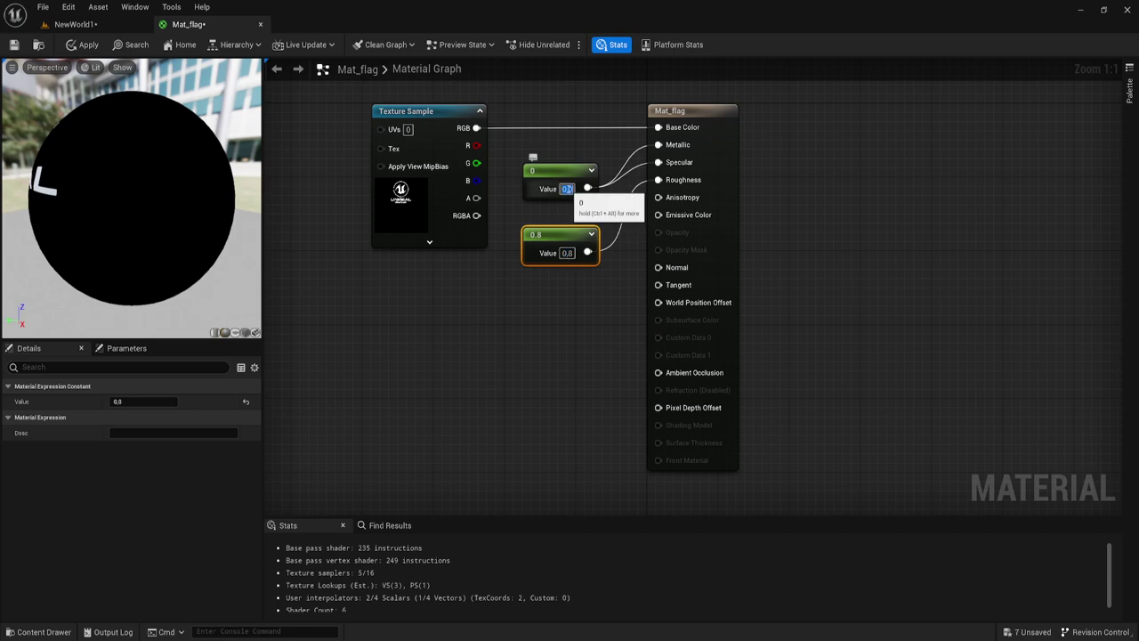
type("0.1")
key("Return")
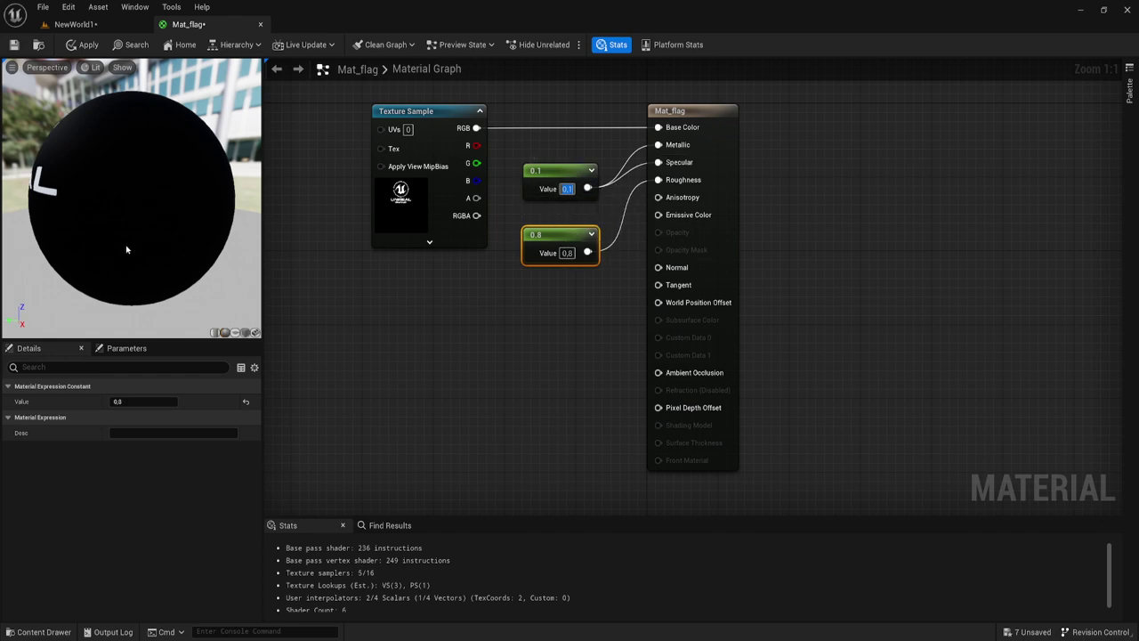
mouse_move(60, 162)
left_mouse_down()
mouse_move(98, 178)
mouse_move(70, 165)
left_mouse_up()
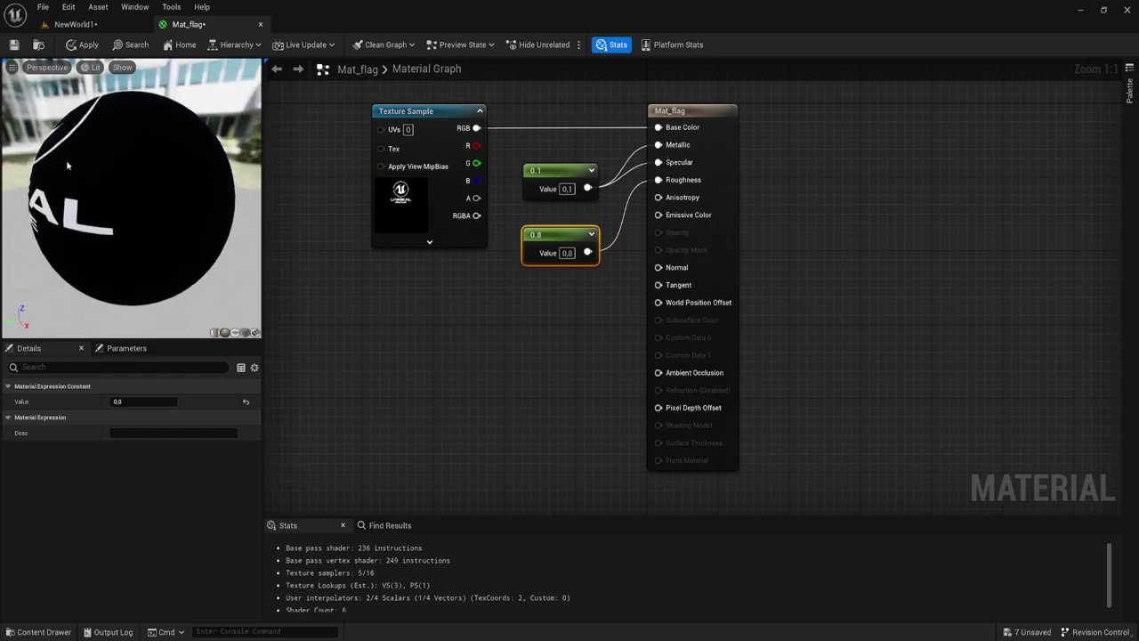
left_click(14, 44)
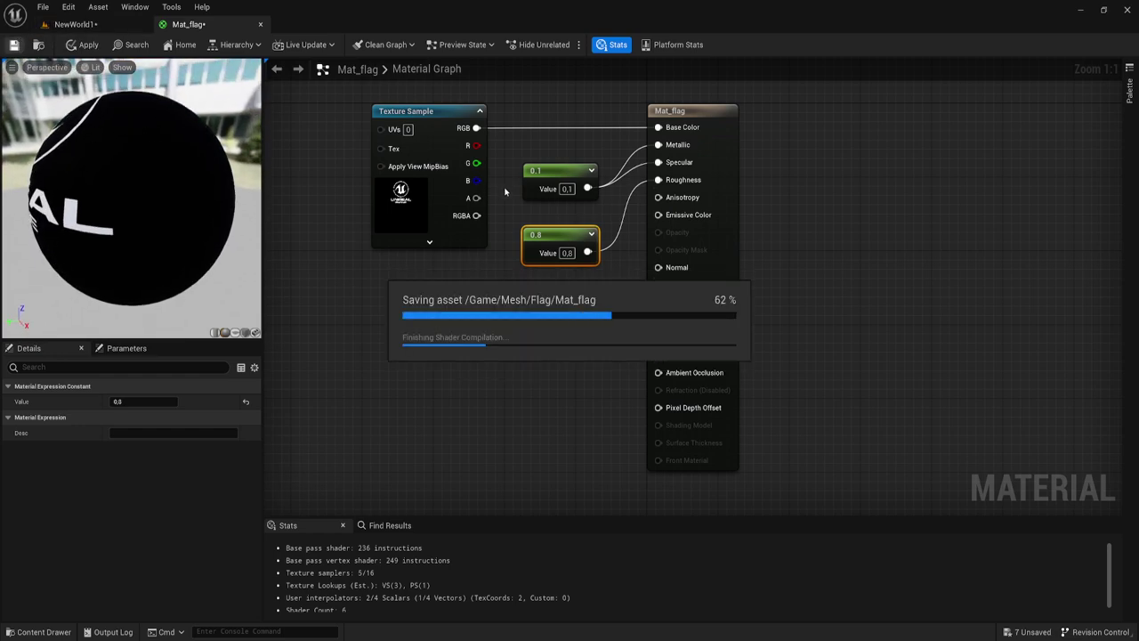
left_click(261, 25)
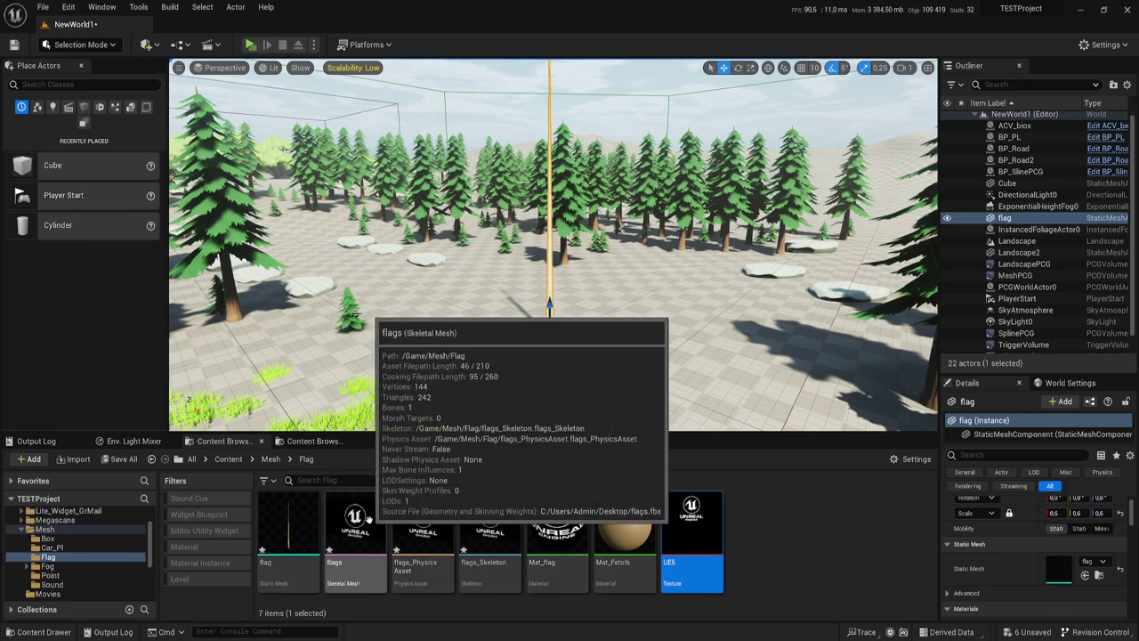
Step: Place the flags skeletal mesh in the level at the top edge of the pole
left_click_drag(356, 534, 552, 324)
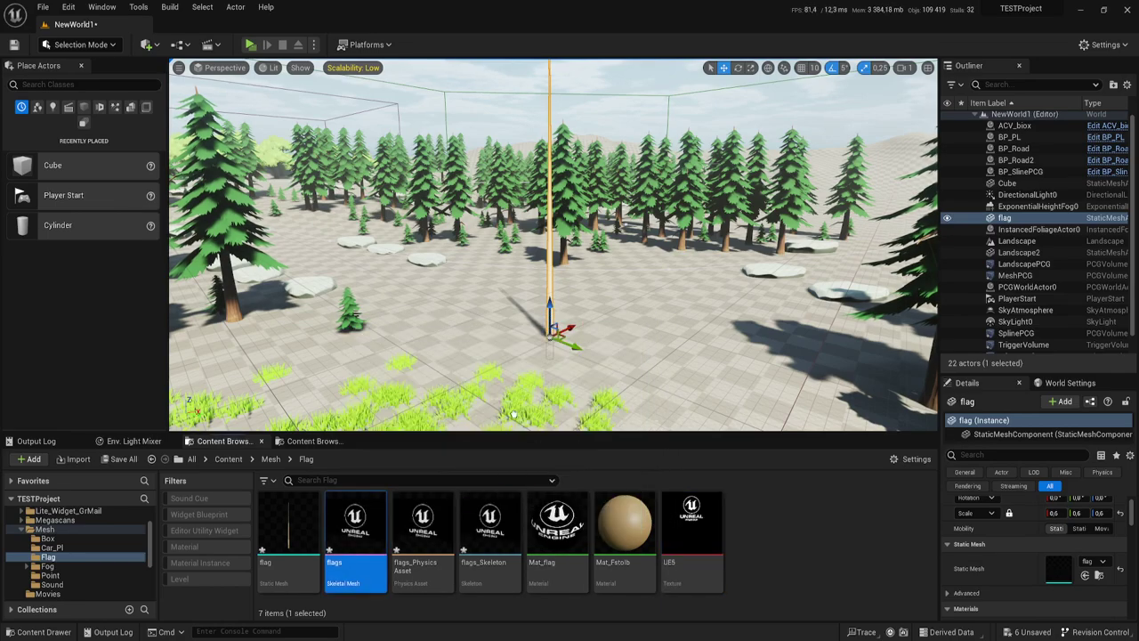
mouse_move(600, 349)
right_mouse_down()
mouse_move(569, 294)
mouse_move(569, 374)
right_mouse_up()
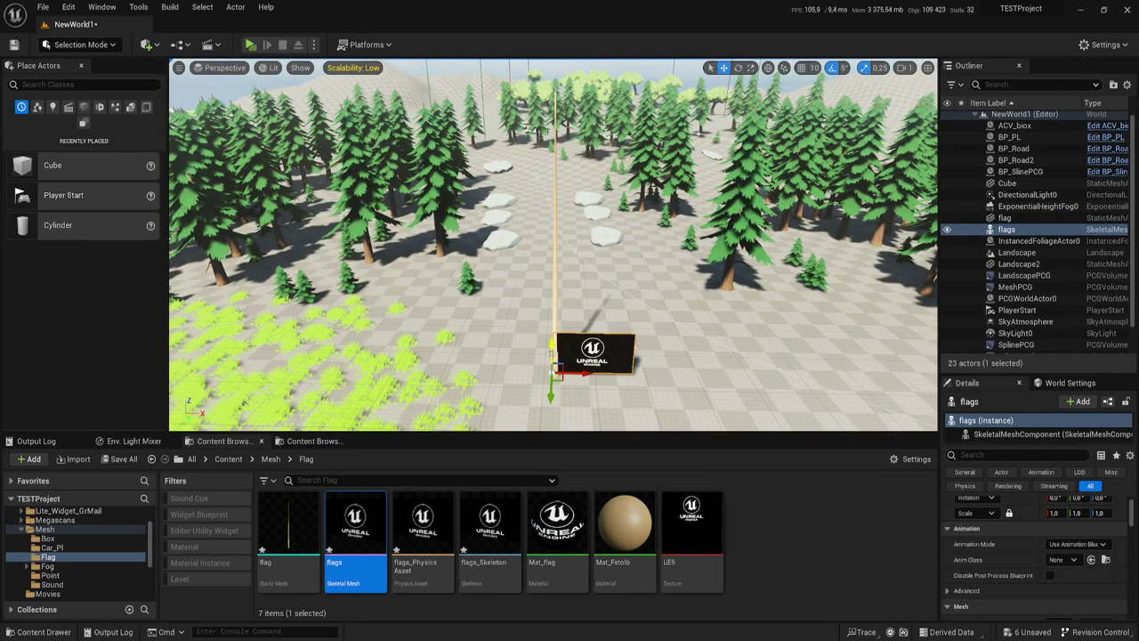
left_click_drag(551, 349, 551, 125)
right_click_drag(569, 267, 567, 225)
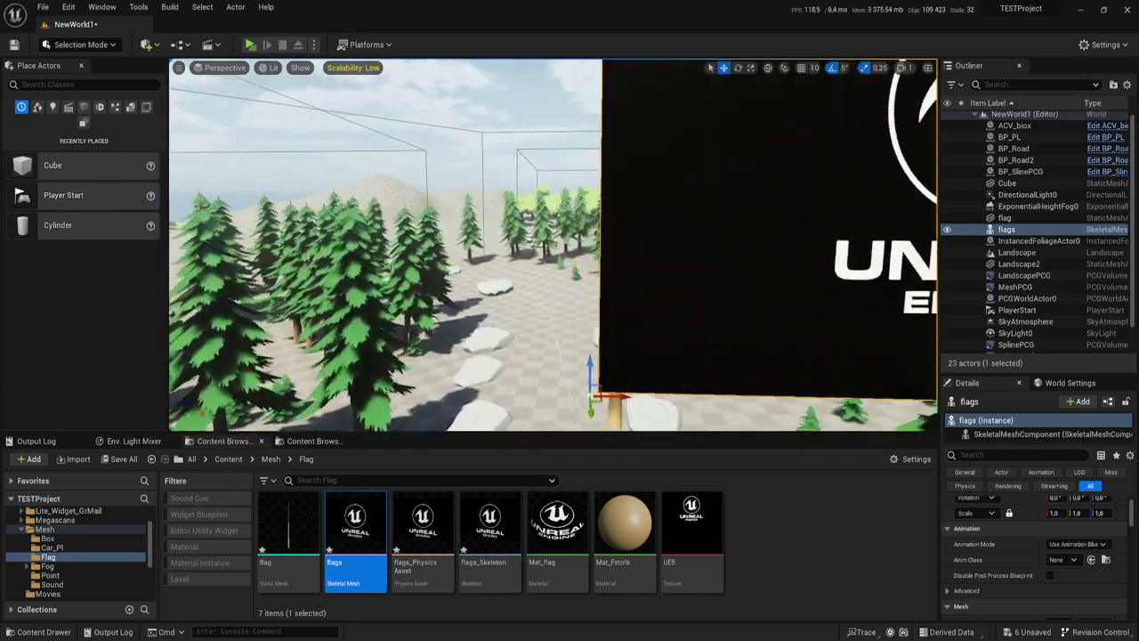
left_click_drag(543, 252, 558, 248)
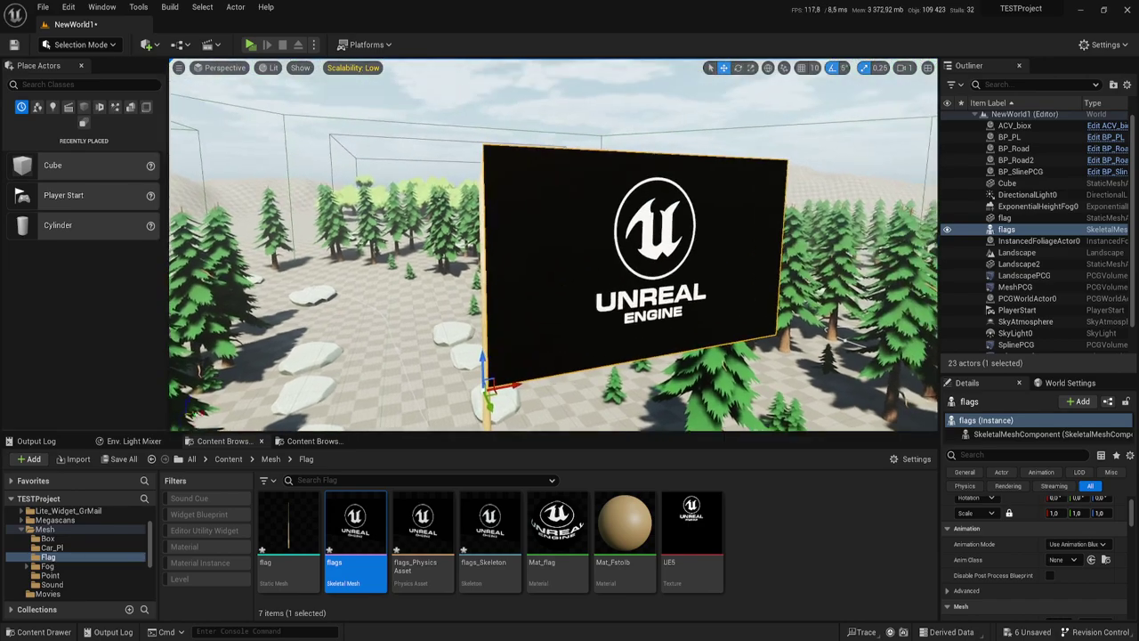
mouse_move(551, 249)
right_mouse_down()
mouse_move(534, 235)
mouse_move(548, 244)
right_mouse_up()
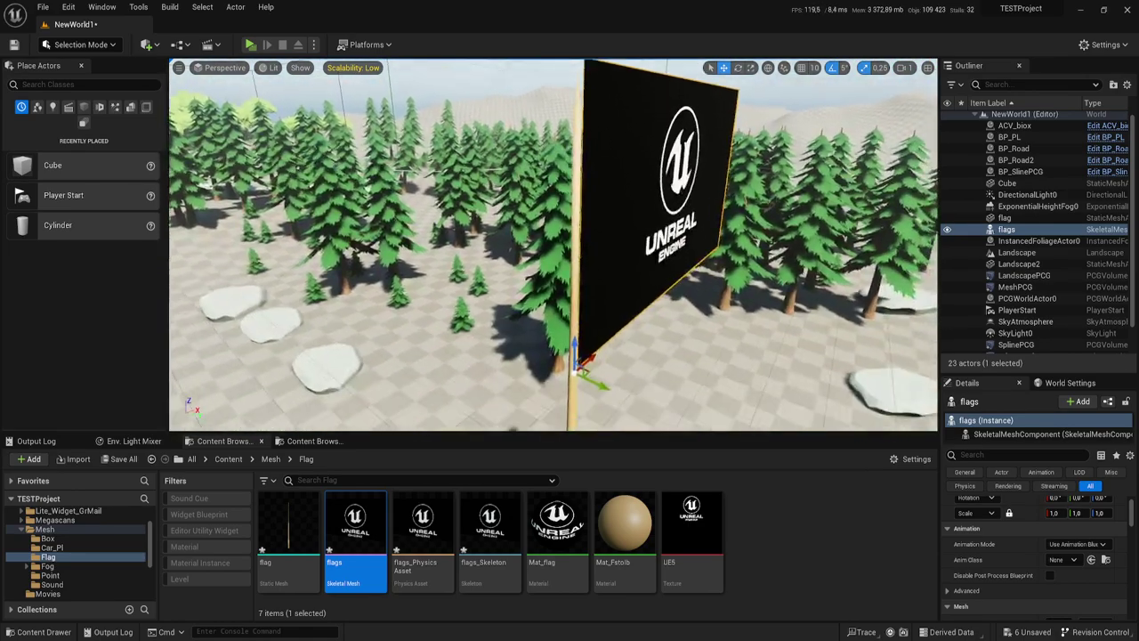
Step: Lower the flag slightly on the pole and open the flags skeletal mesh editor
left_click_drag(573, 331, 569, 365)
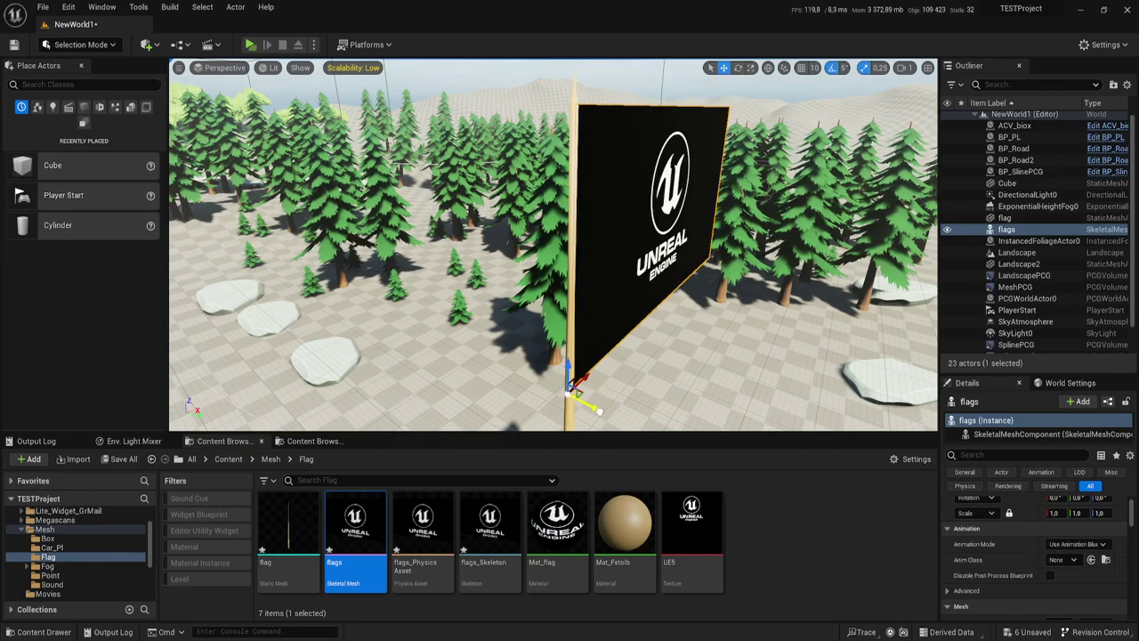
right_click_drag(602, 411, 601, 411)
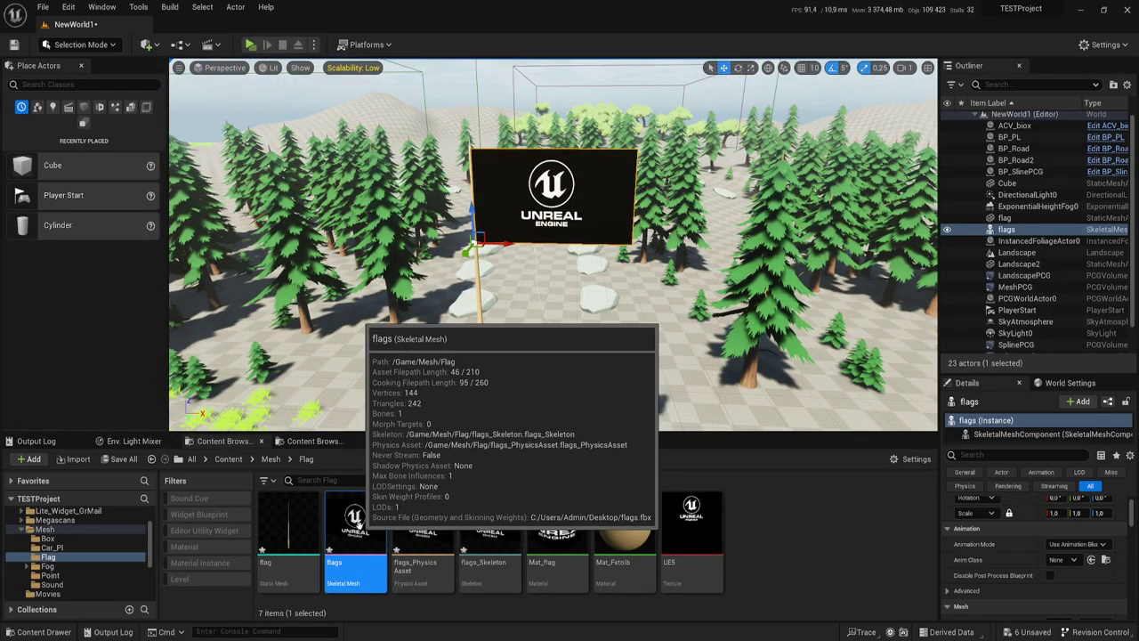
double_click(360, 525)
Step: Open the Clothing panel from the Window menu, dock it on the right, and select the flag plane
scroll(537, 252, "down", 3)
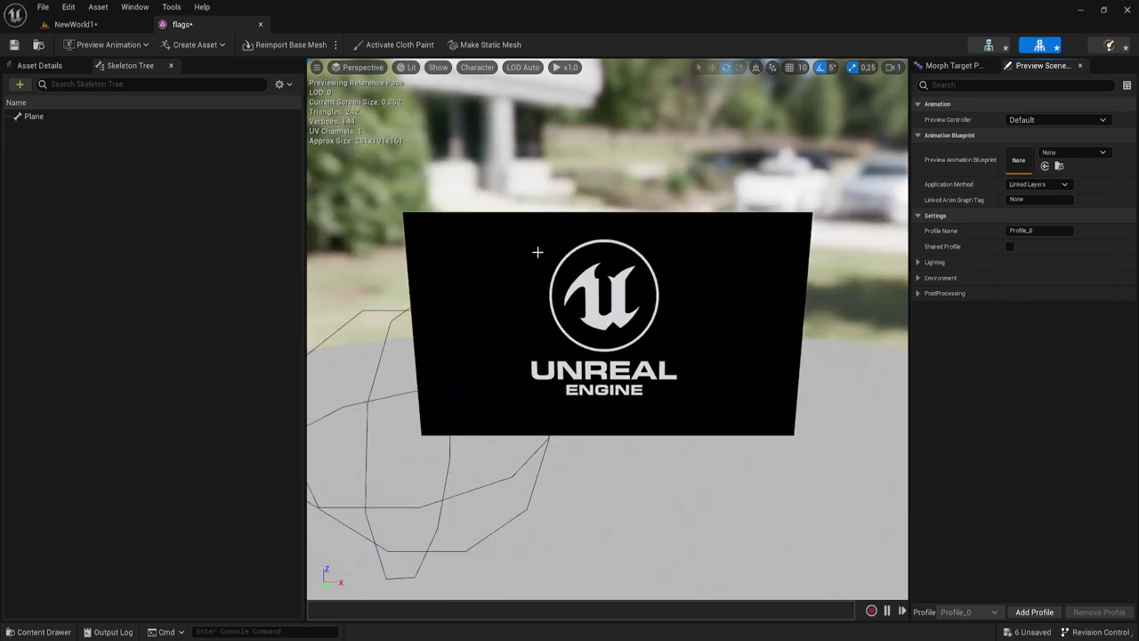
scroll(532, 266, "down", 2)
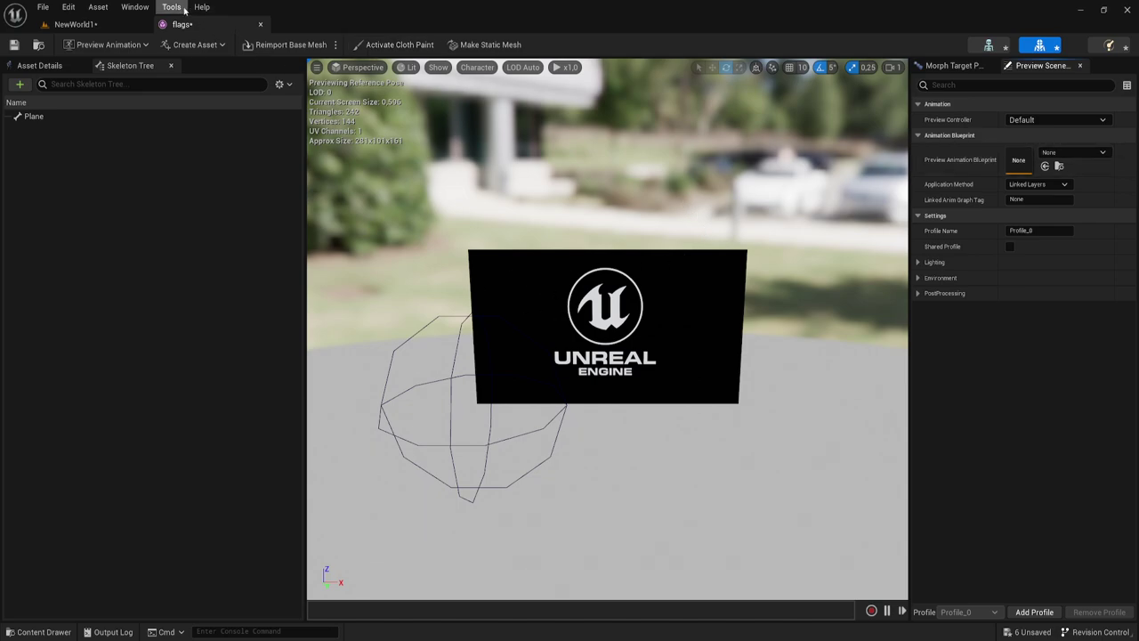
left_click(134, 7)
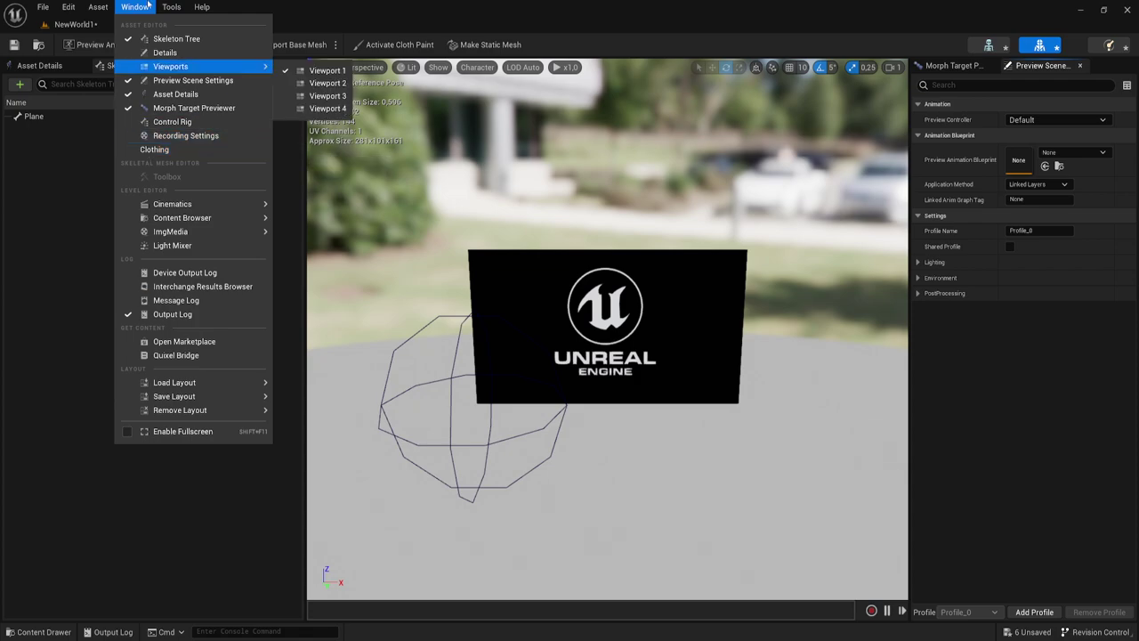
left_click(156, 150)
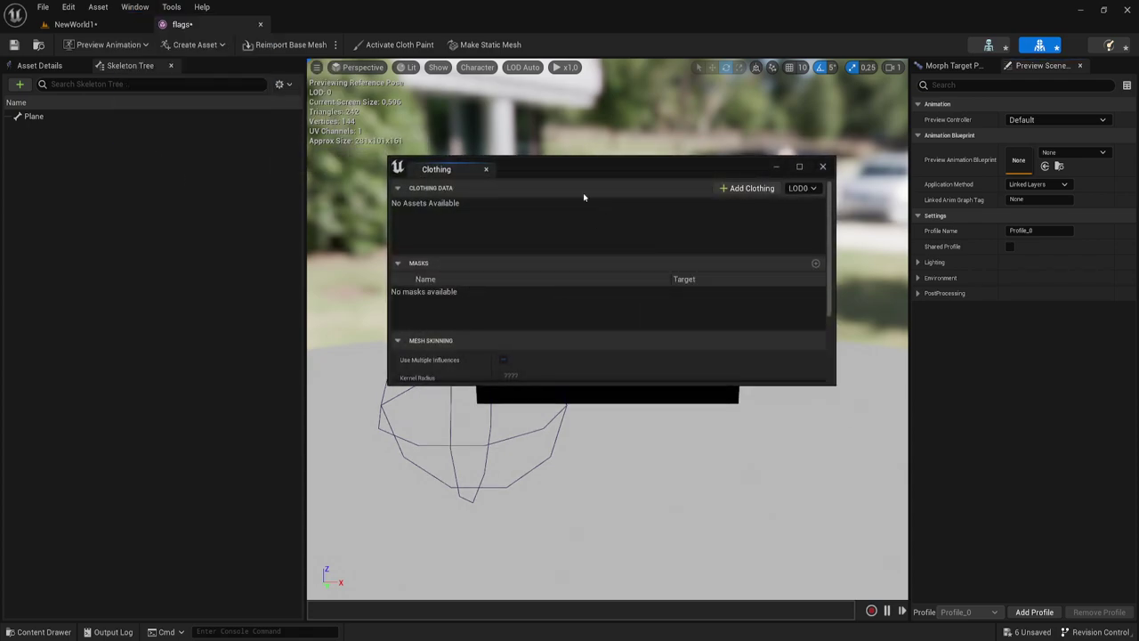
mouse_move(455, 176)
left_mouse_down()
mouse_move(1046, 101)
mouse_move(1068, 80)
left_mouse_up()
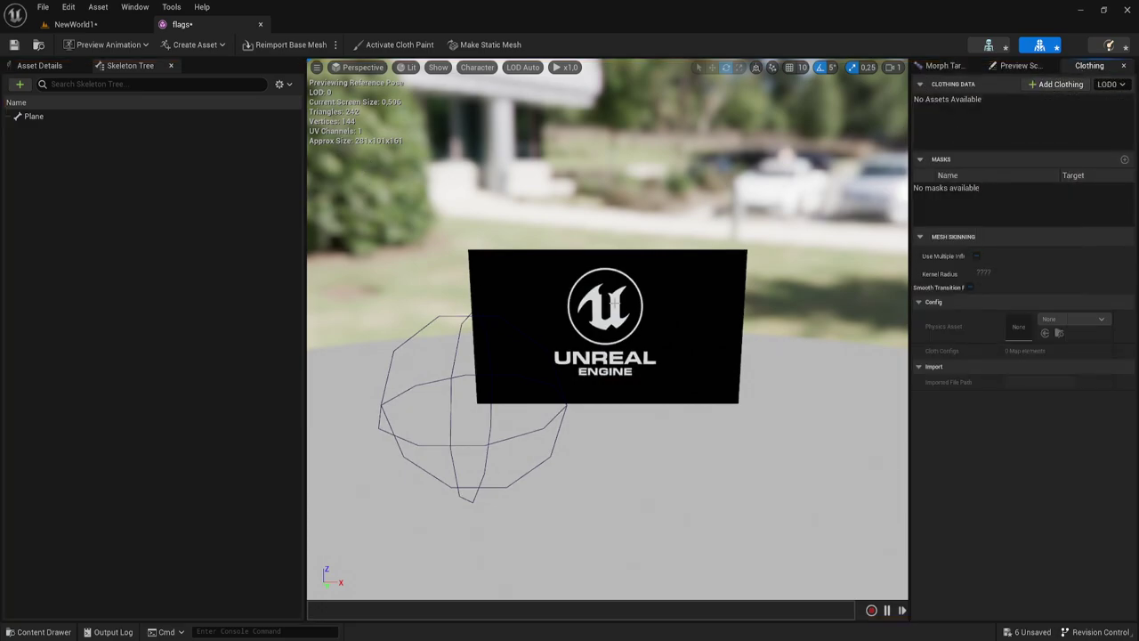
left_click(593, 288)
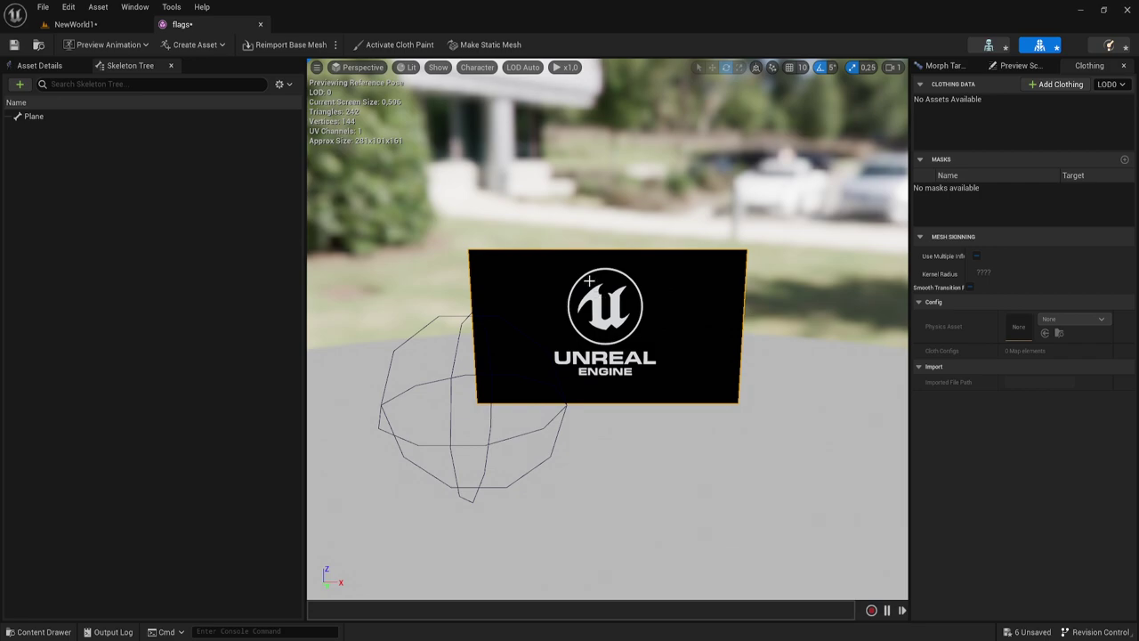
left_click(54, 68)
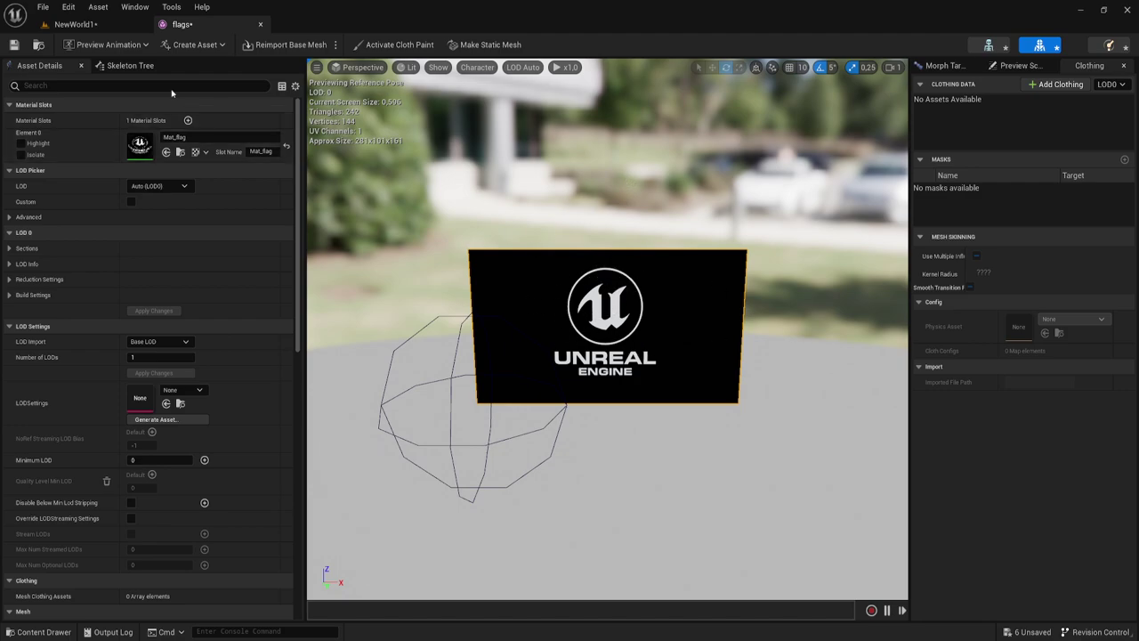
left_click(129, 65)
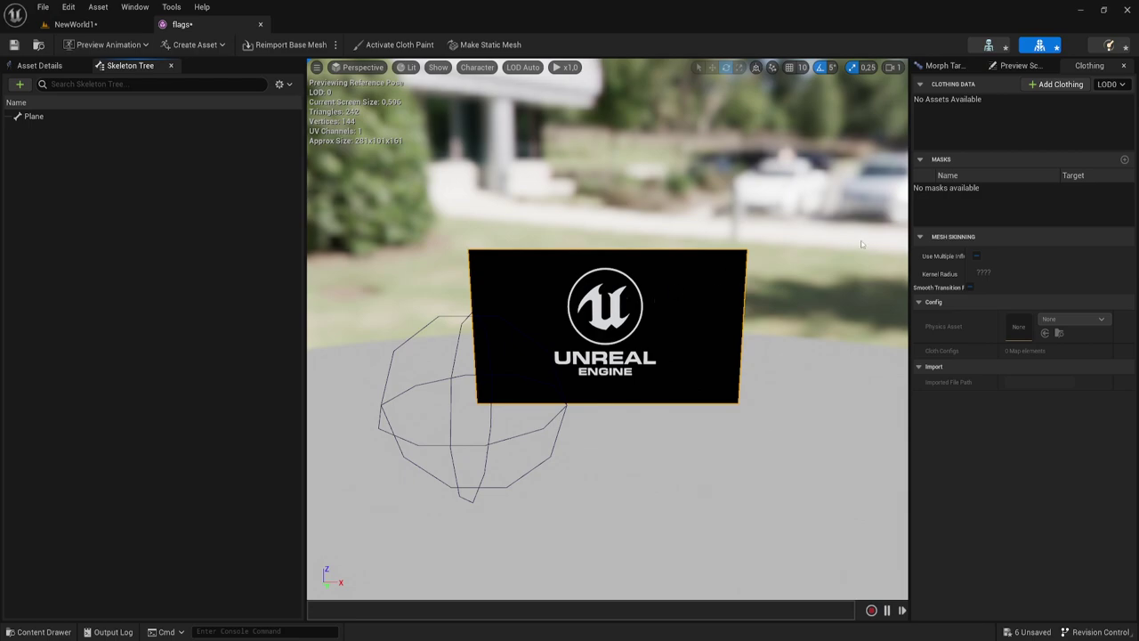
Step: Create clothing data flags_Clothing_0 from the flag mesh section, using flags_PhysicsAsset for collision
right_click(610, 287)
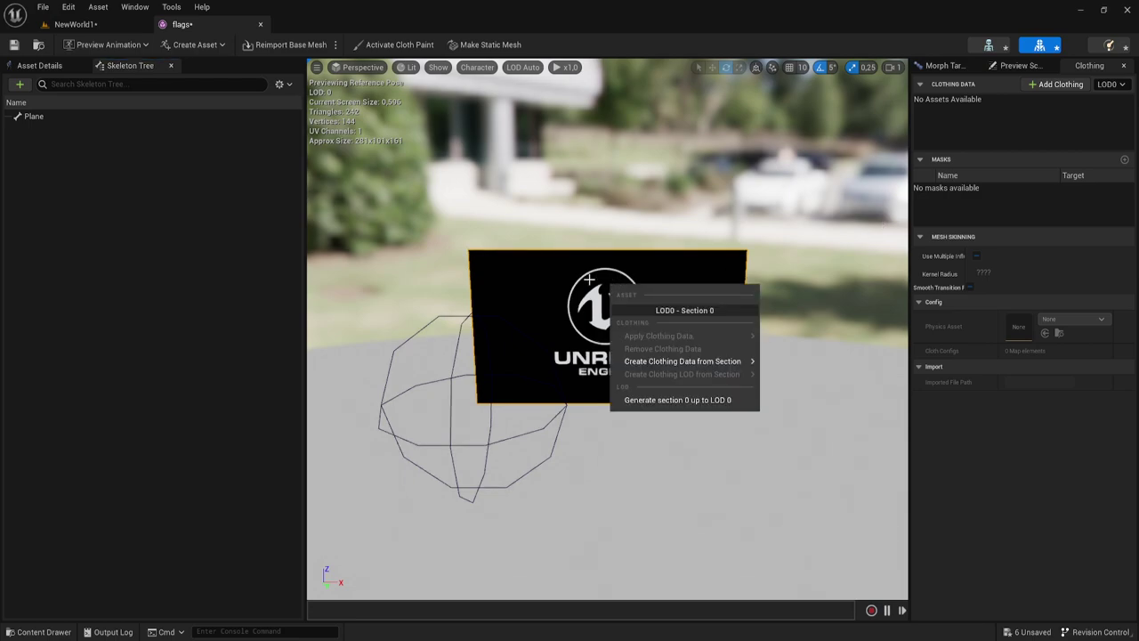
mouse_move(638, 361)
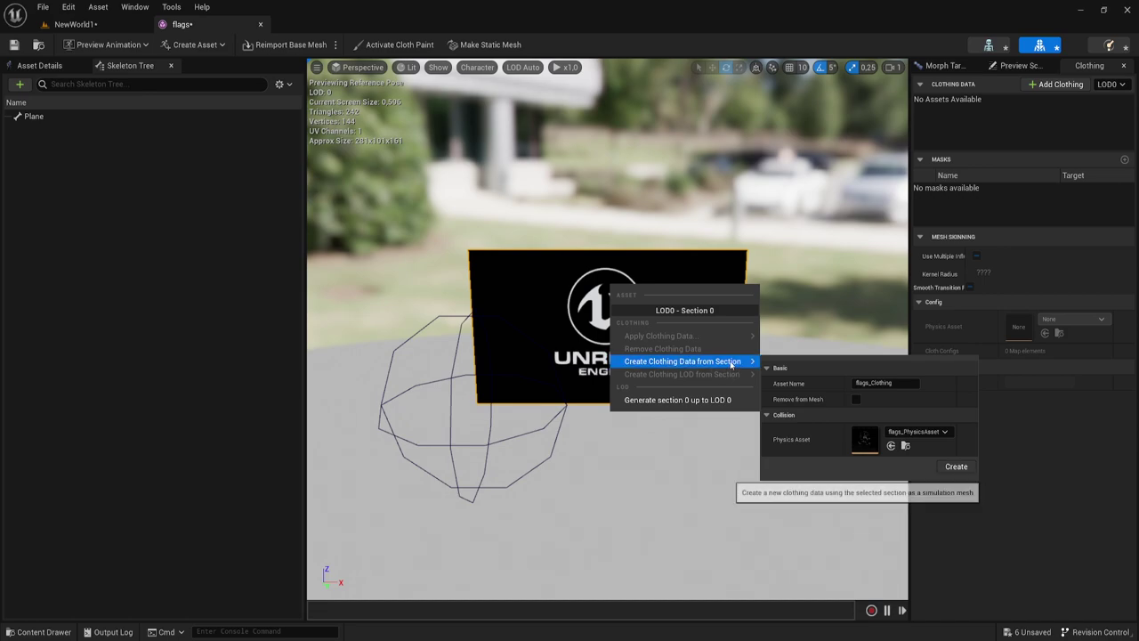
left_click(955, 467)
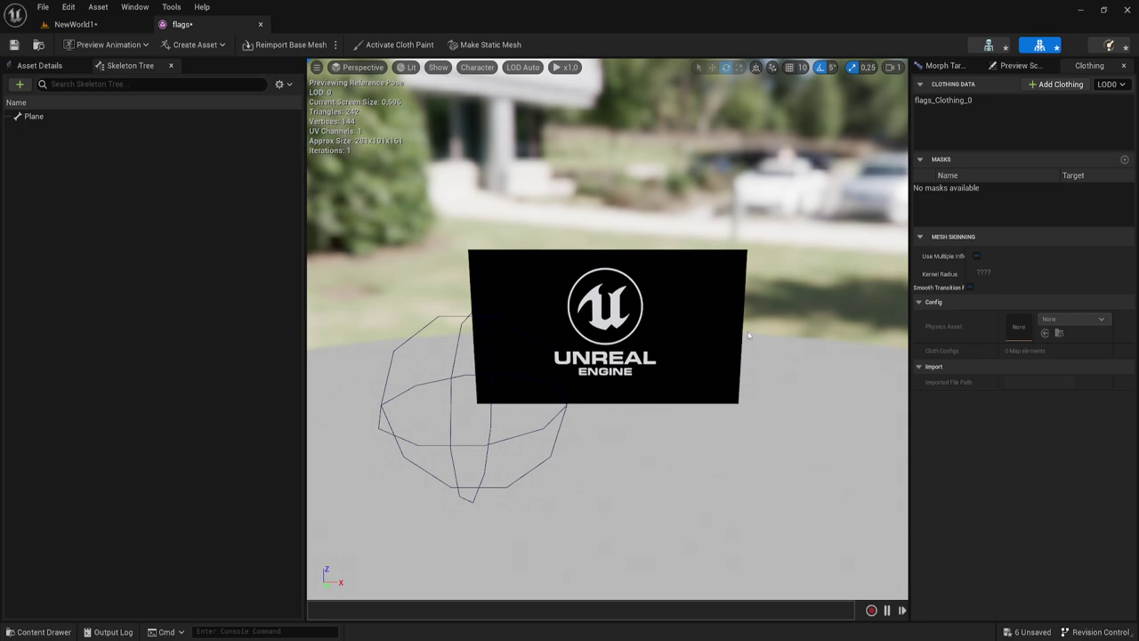
Step: Apply flags_Clothing_0 to the flag mesh's LOD0 section
left_click(957, 105)
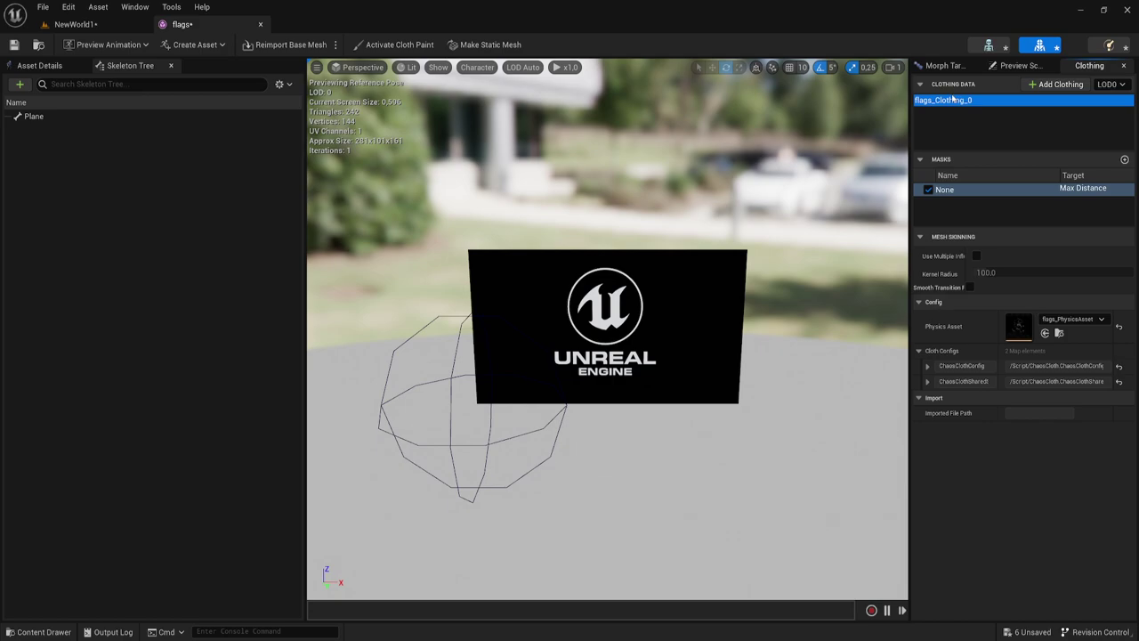
right_click(603, 283)
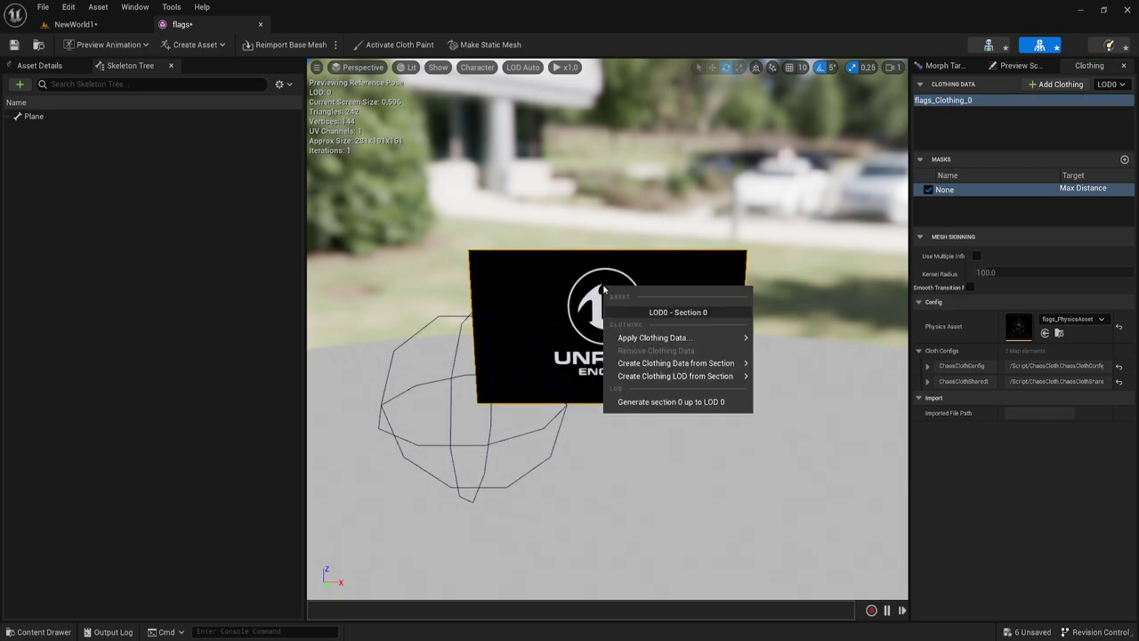
mouse_move(624, 339)
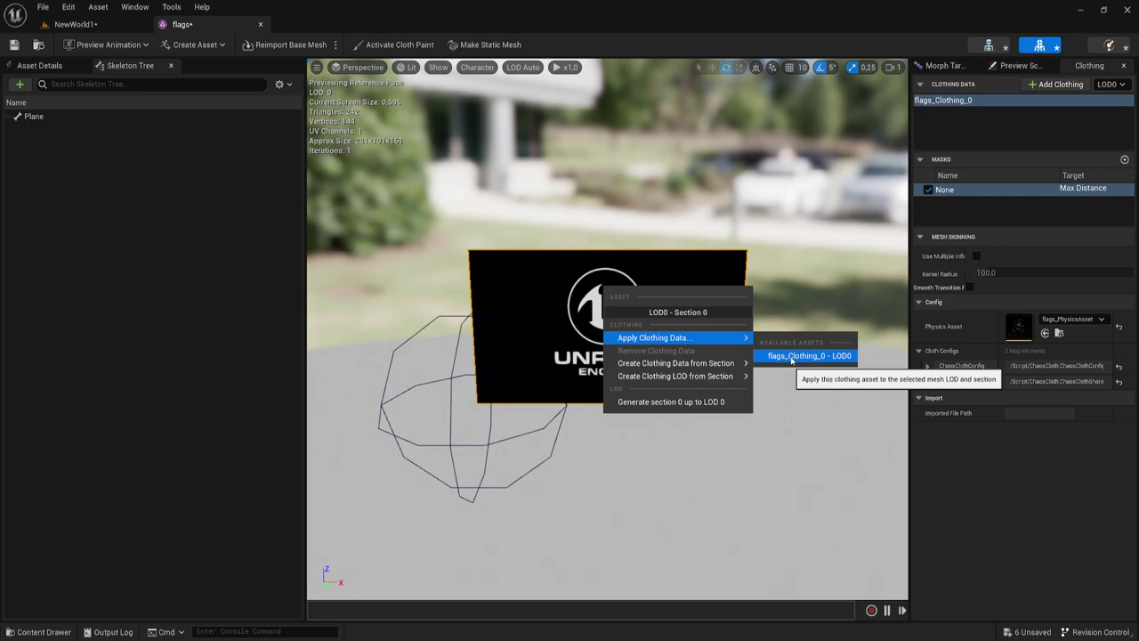
left_click(791, 357)
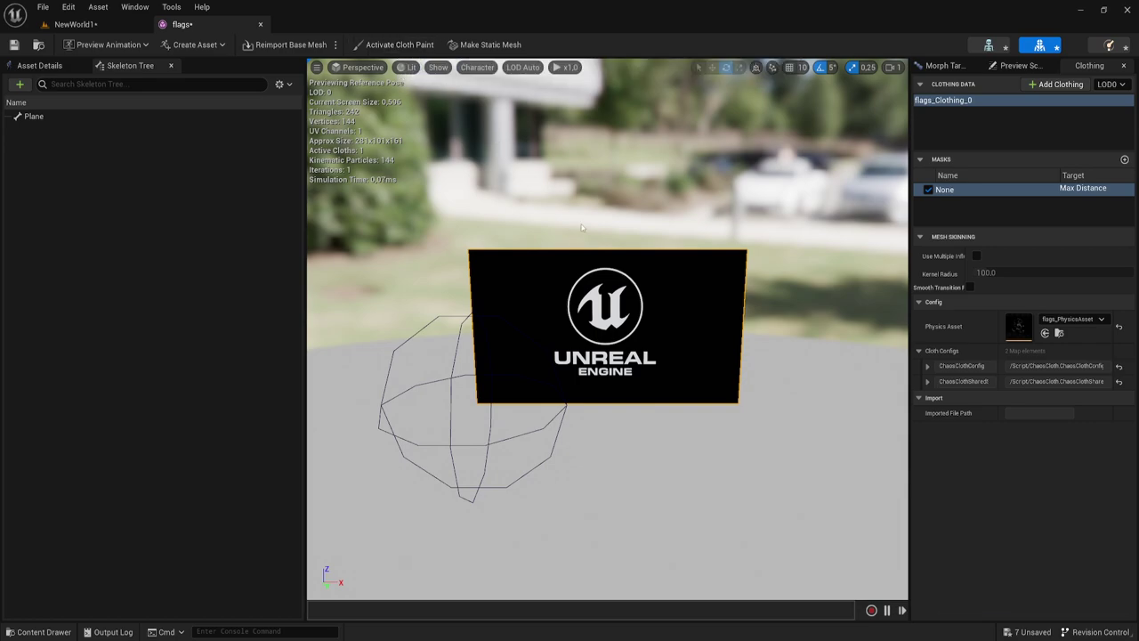
Step: Activate cloth painting and paint Max Distance 100 over the flag, leaving the left pole-side strip unpainted
left_click(397, 45)
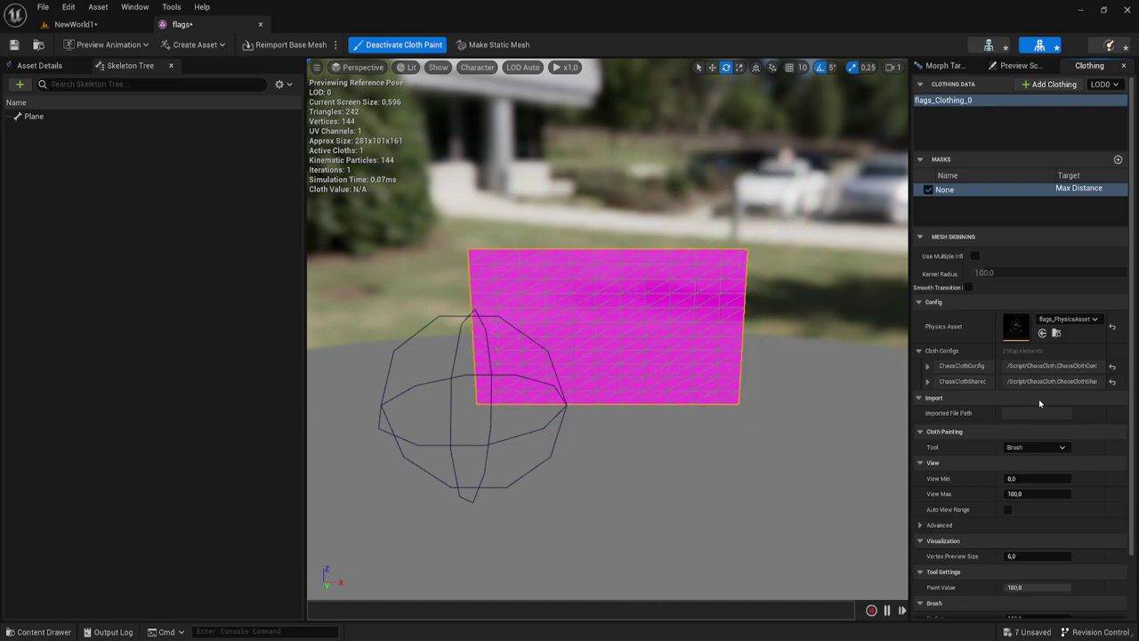
scroll(1023, 391, "down", 1)
scroll(1023, 392, "down", 2)
scroll(1023, 391, "down", 1)
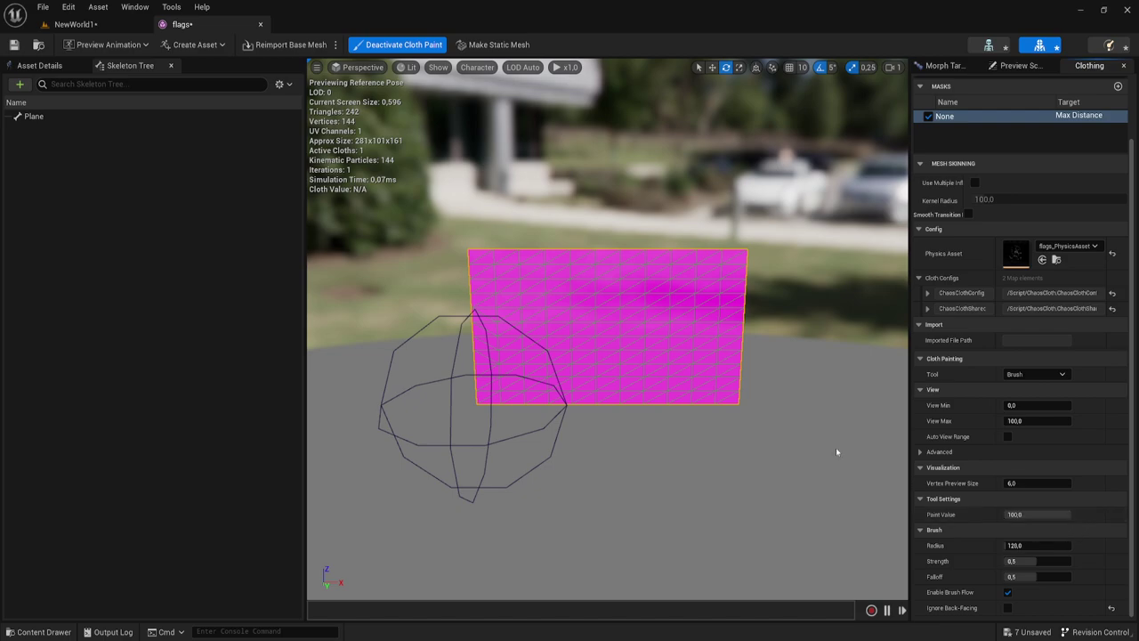
left_click_drag(681, 343, 700, 381)
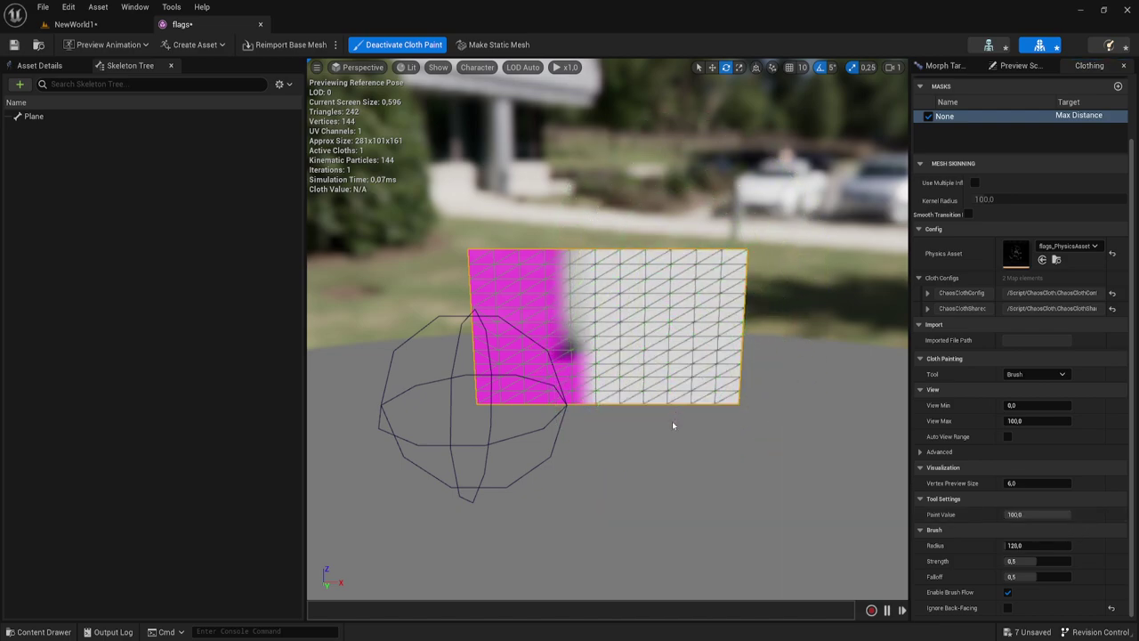
left_click_drag(572, 326, 674, 267)
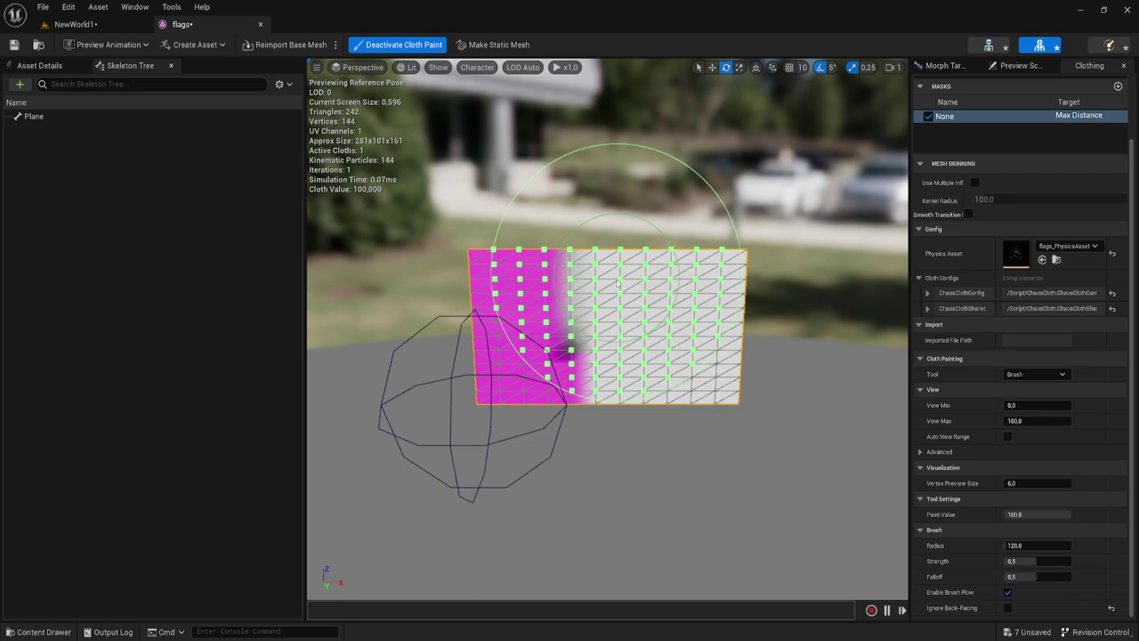
mouse_move(620, 283)
left_mouse_down()
mouse_move(618, 258)
mouse_move(618, 418)
left_mouse_up()
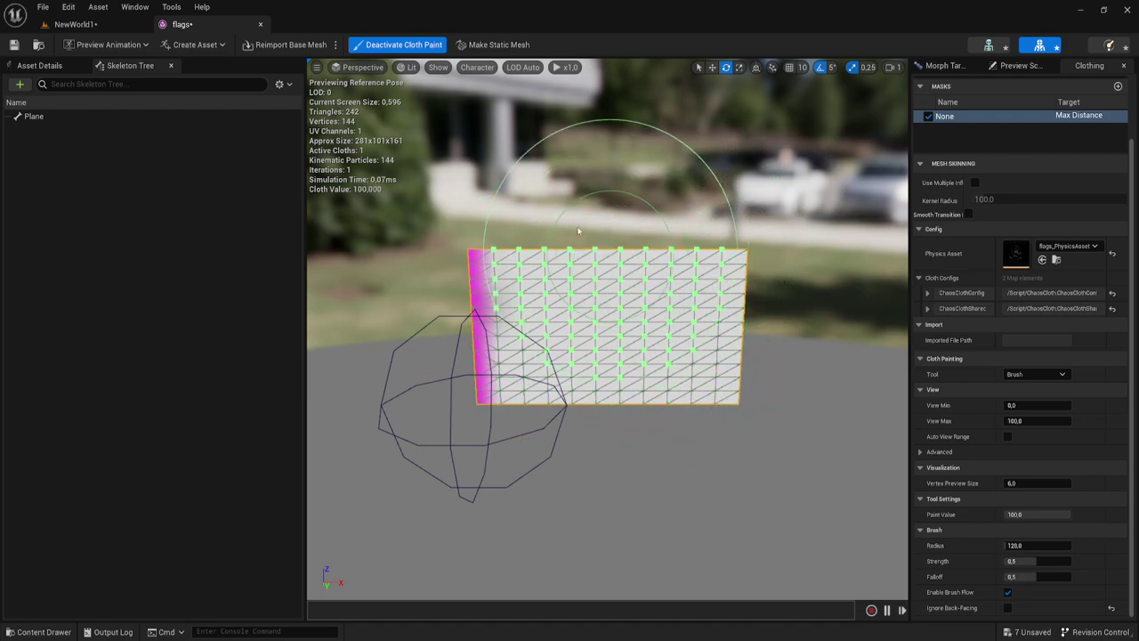
Step: Preview the flag waving with 12 pinned edge particles, then resume cloth mask painting
left_click(404, 46)
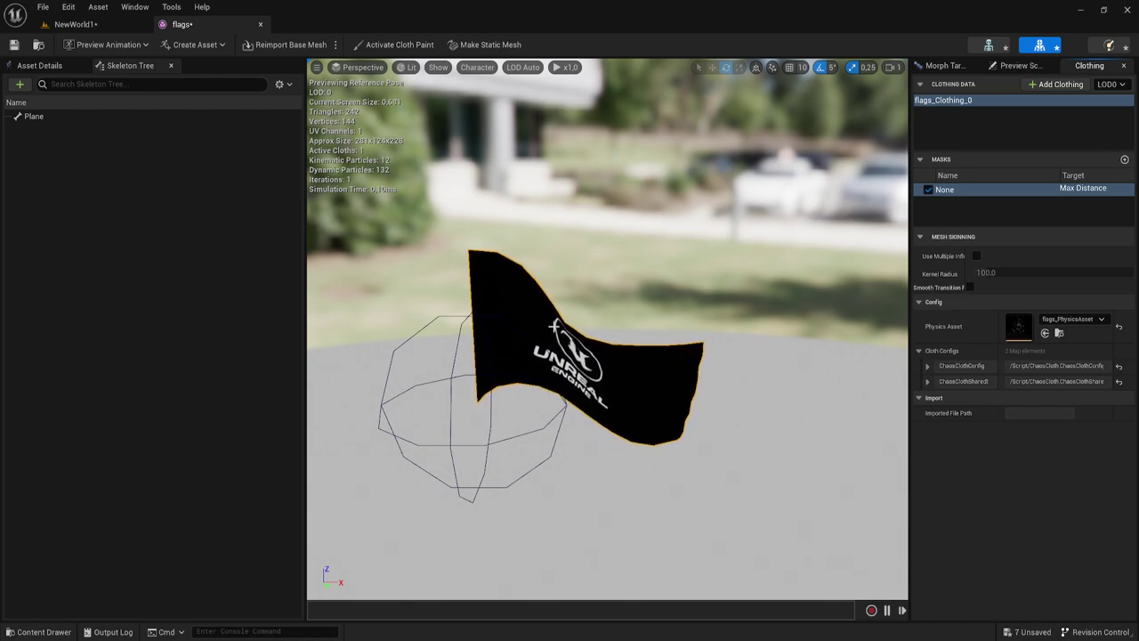
middle_click_drag(631, 361, 684, 350)
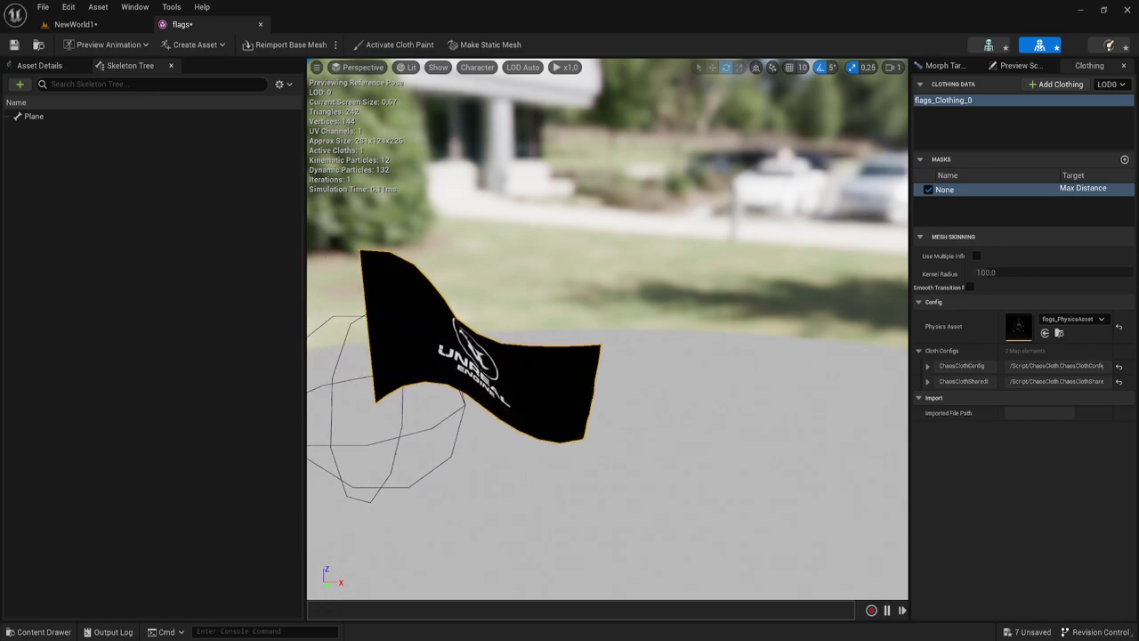
middle_click_drag(730, 315, 908, 320)
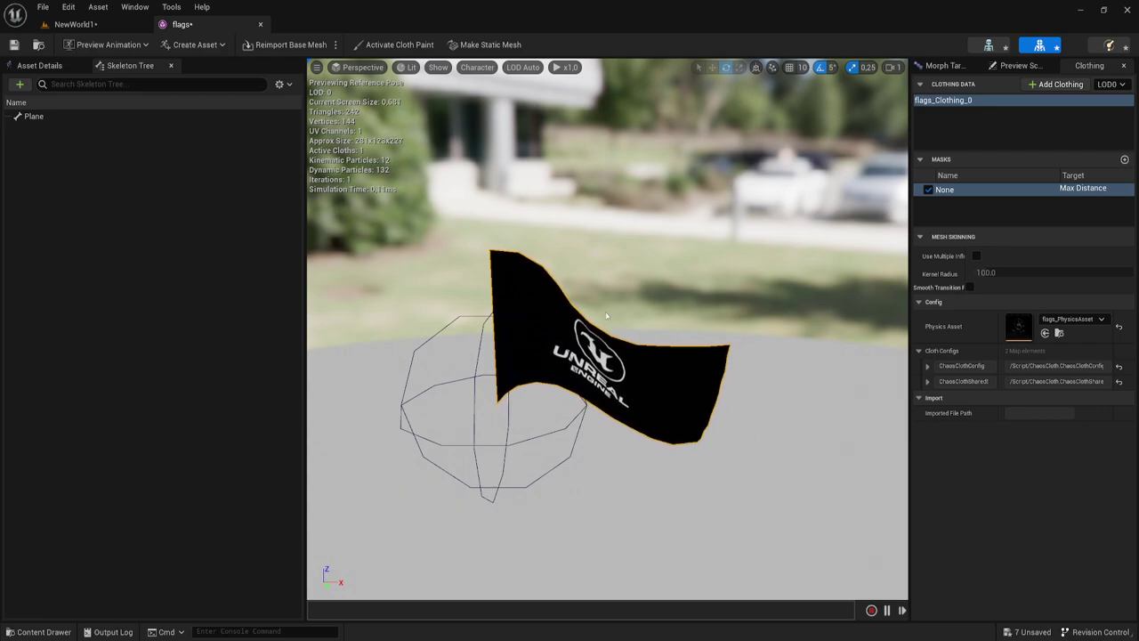
left_click(391, 44)
type("1000")
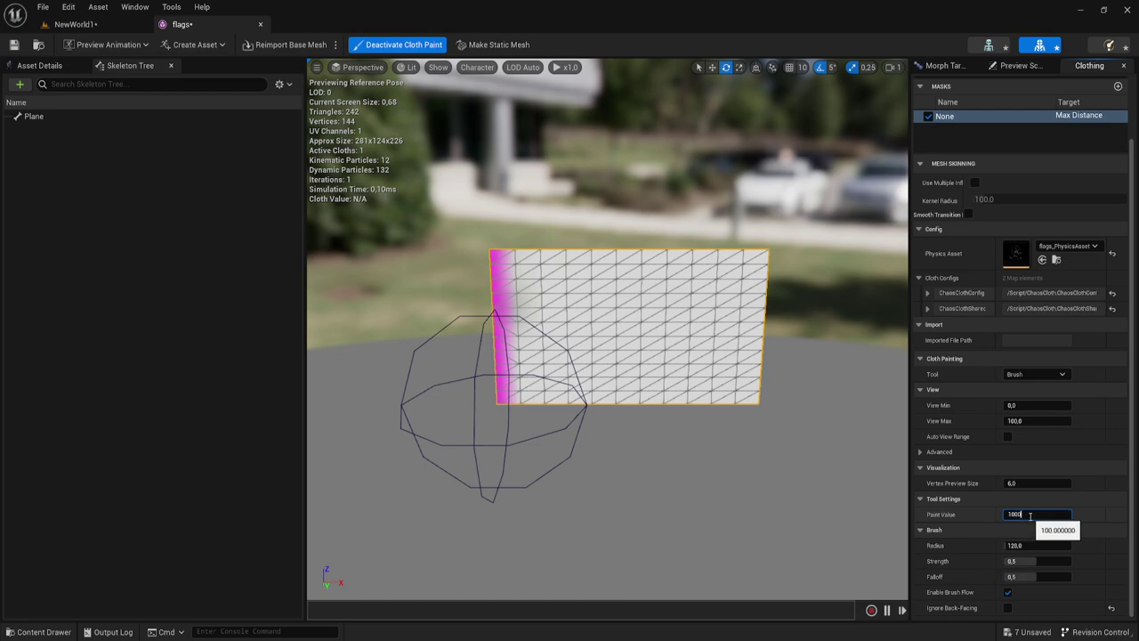
key("Return")
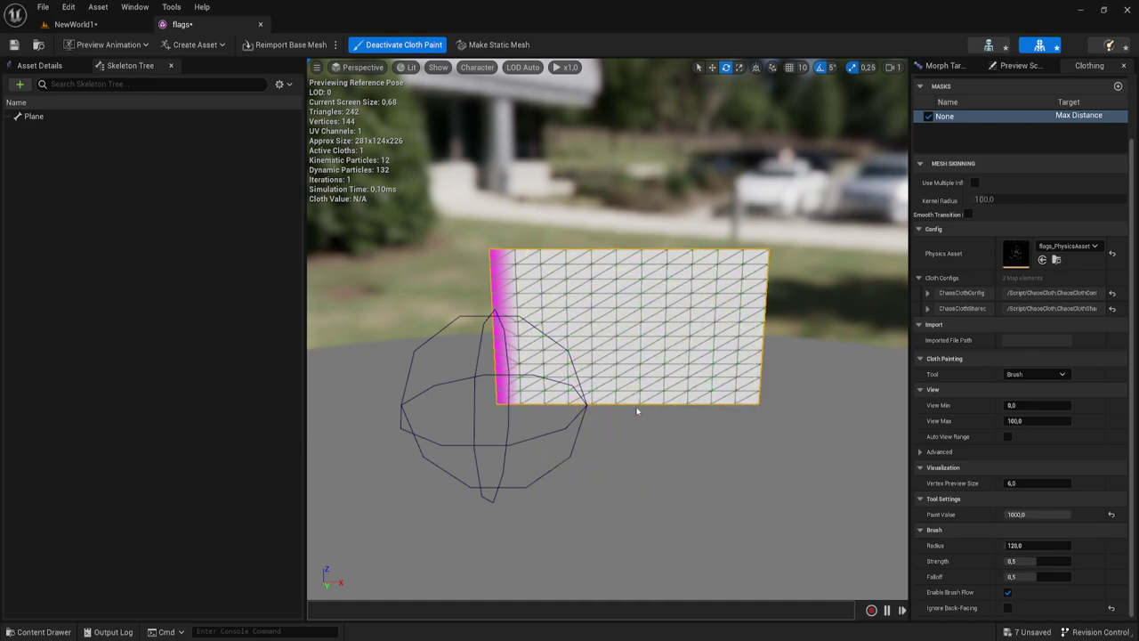
left_click_drag(637, 409, 680, 262)
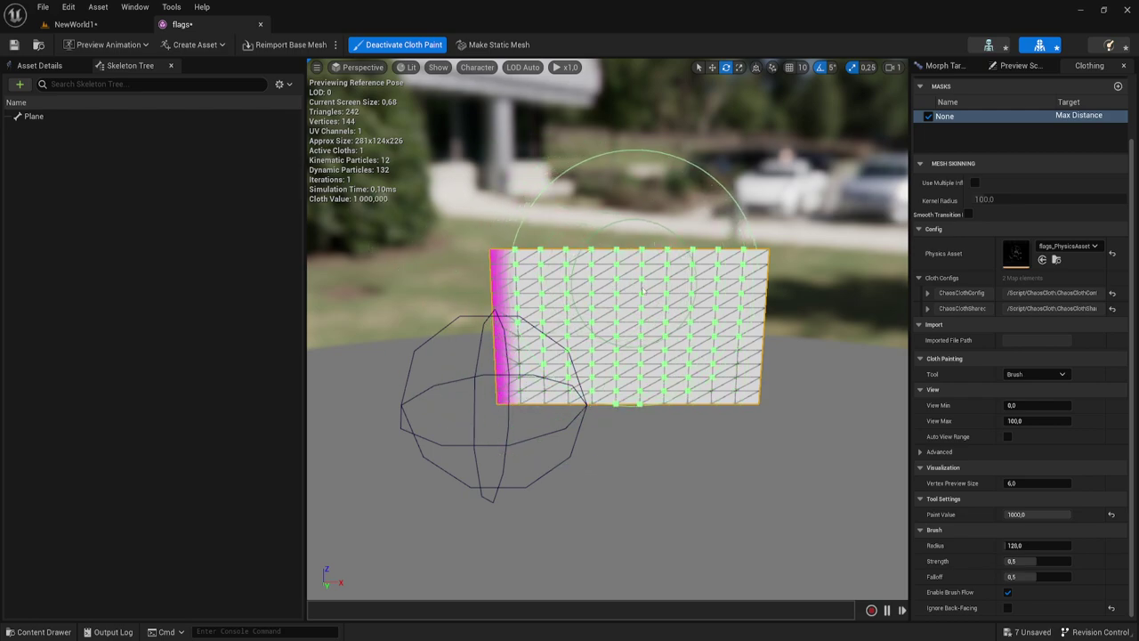
left_click(418, 49)
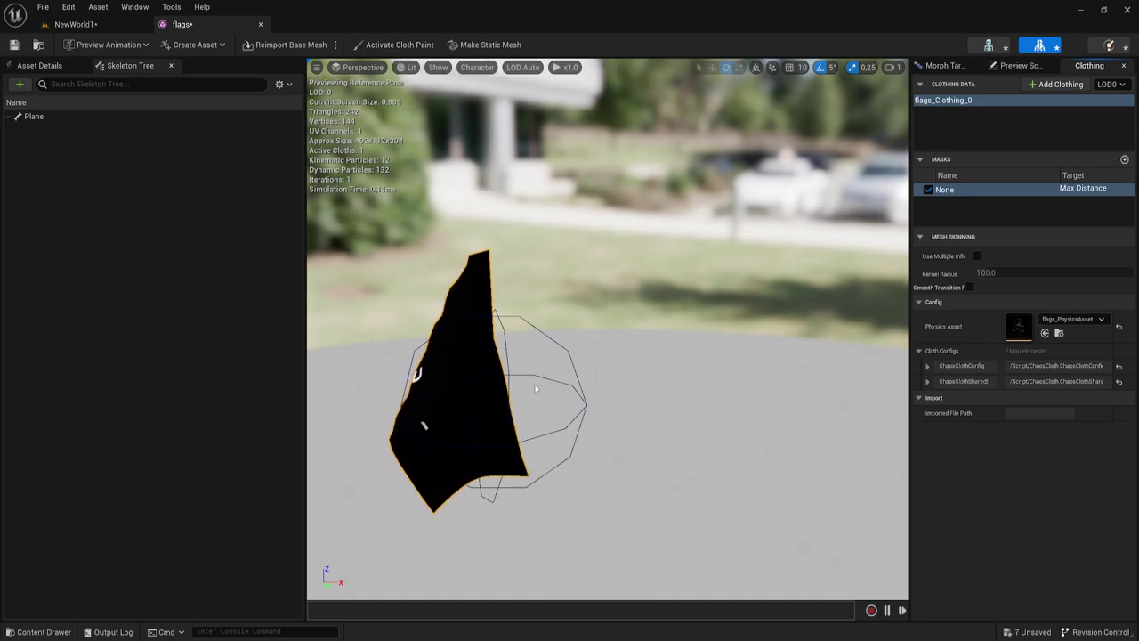
left_click(381, 44)
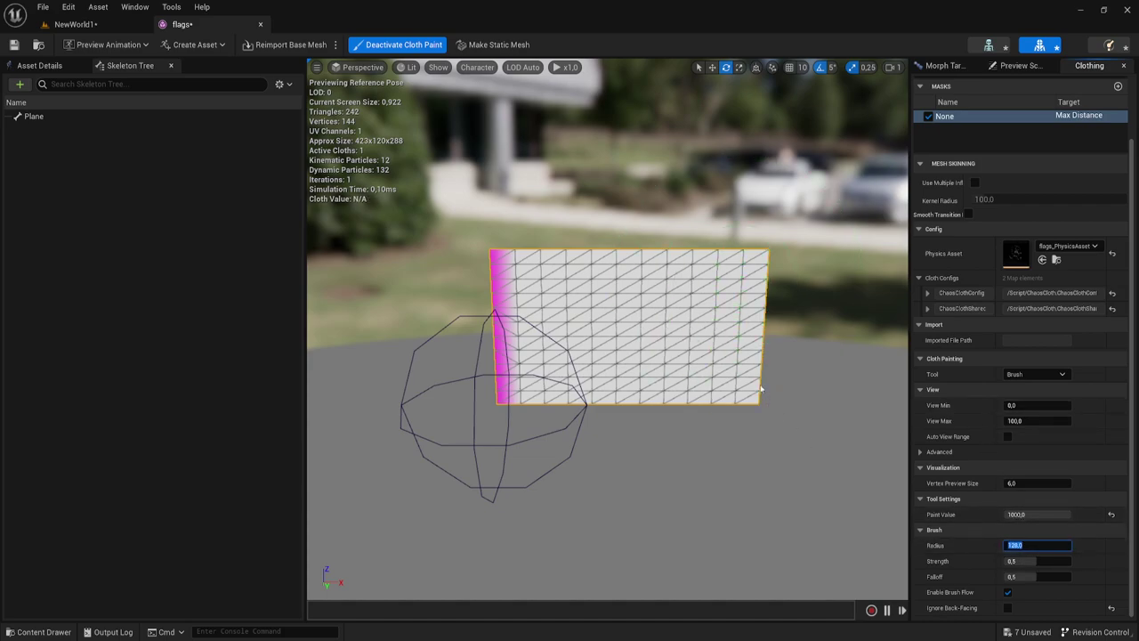
Step: With brush radius 60 and paint value 0, paint the flag's left half, then preview the cloth
left_click(1046, 546)
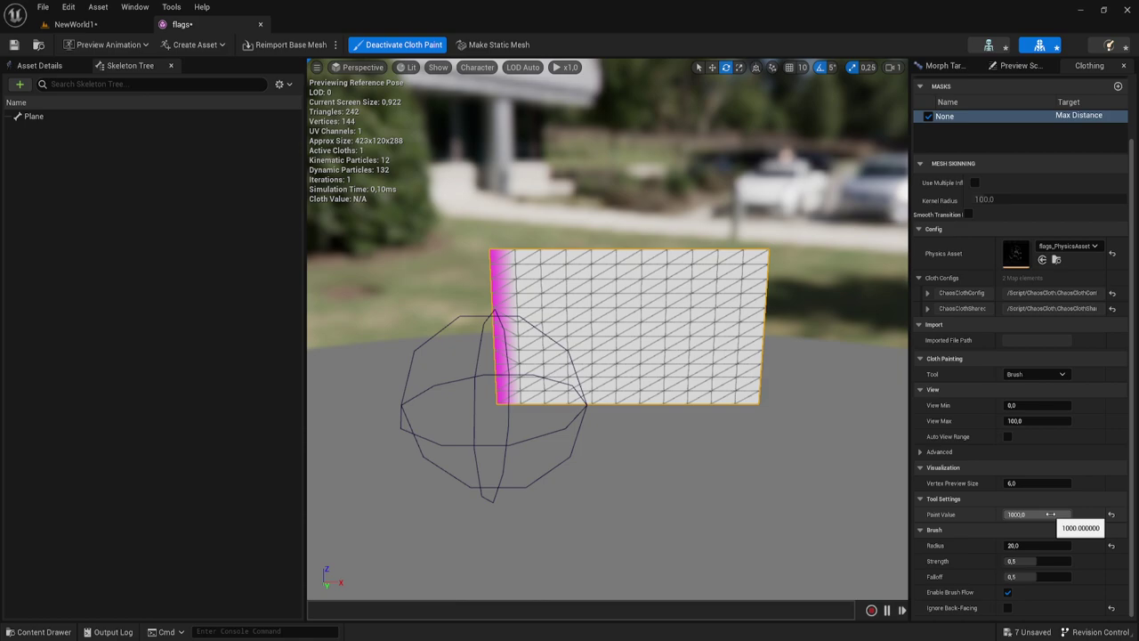
left_click_drag(1050, 514, 988, 514)
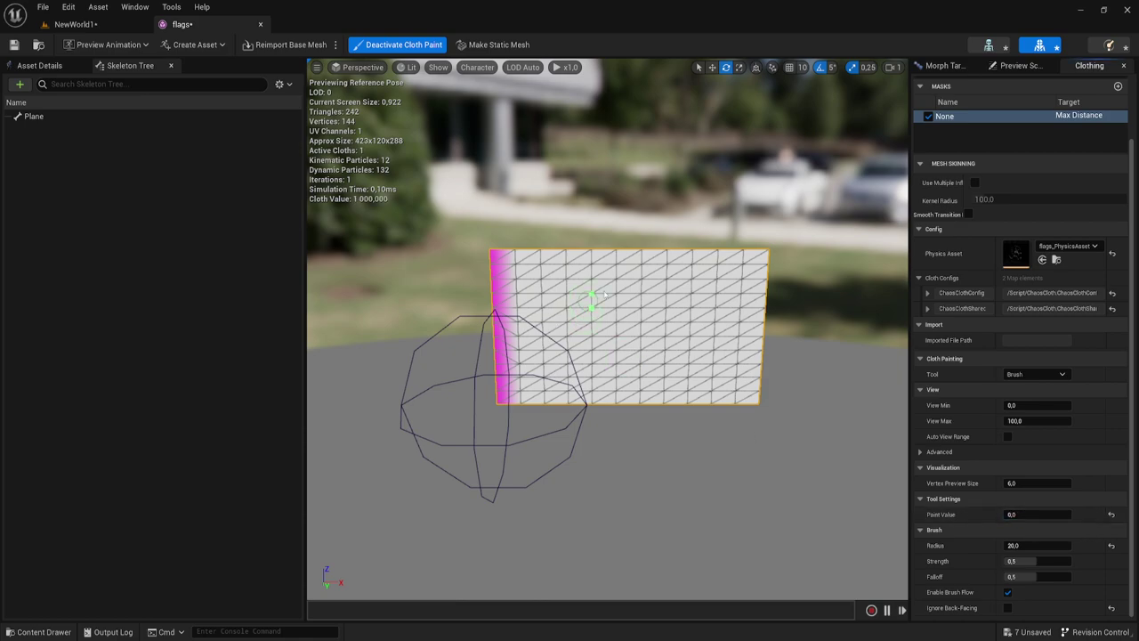
mouse_move(524, 267)
left_mouse_down()
mouse_move(542, 274)
mouse_move(518, 390)
mouse_move(545, 318)
left_mouse_up()
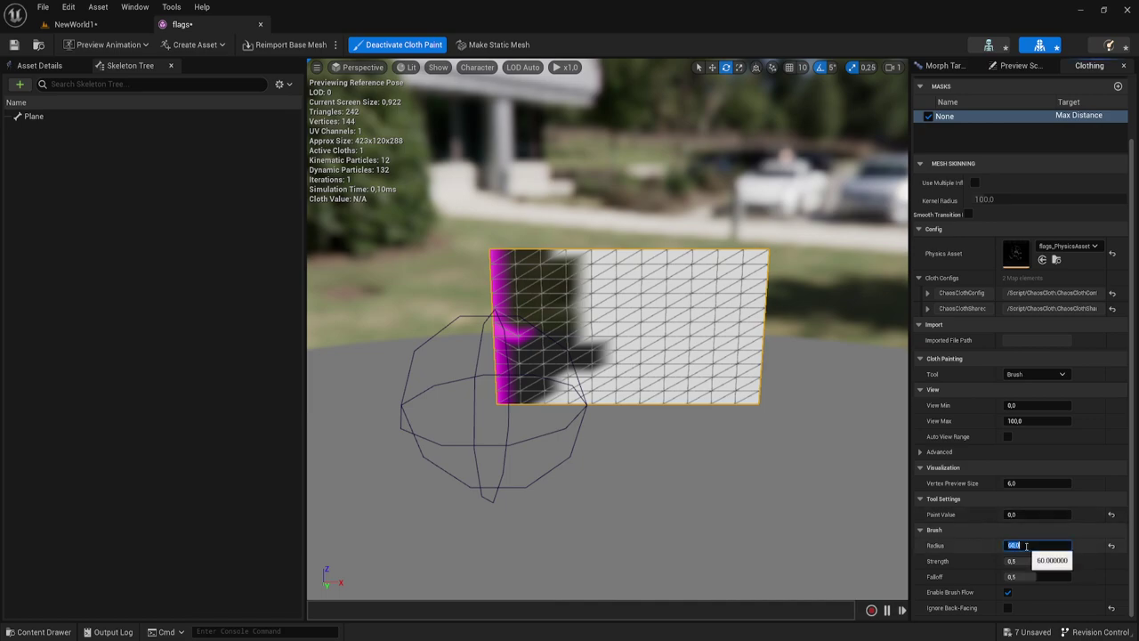
mouse_move(542, 303)
left_mouse_down()
mouse_move(542, 407)
mouse_move(530, 347)
mouse_move(582, 447)
mouse_move(618, 331)
mouse_move(660, 414)
mouse_move(599, 361)
left_mouse_up()
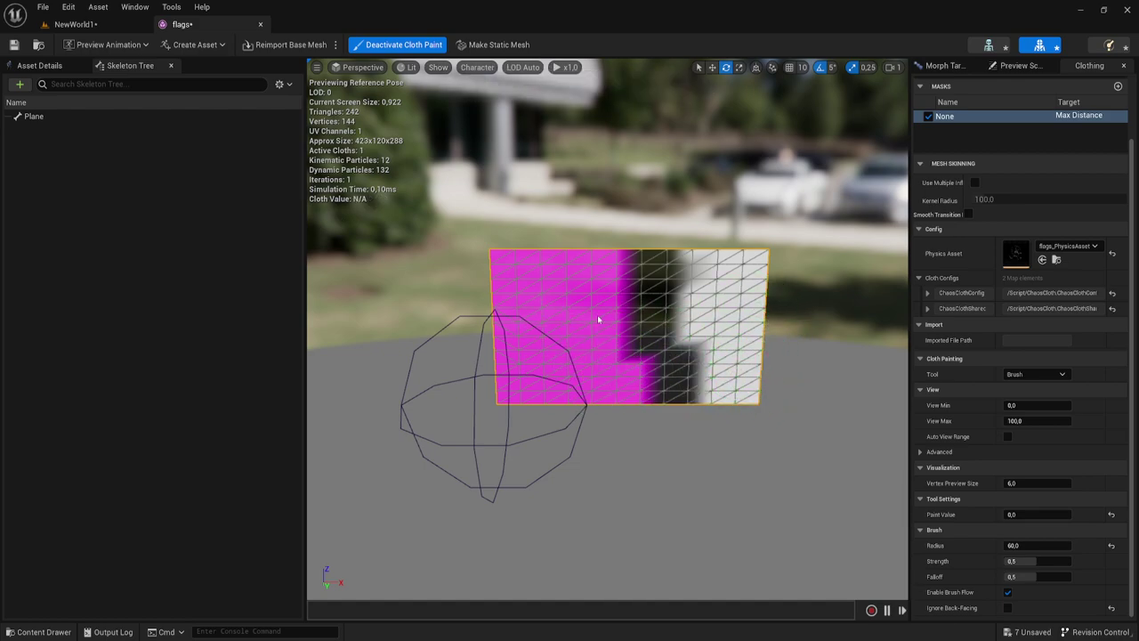
left_click(398, 46)
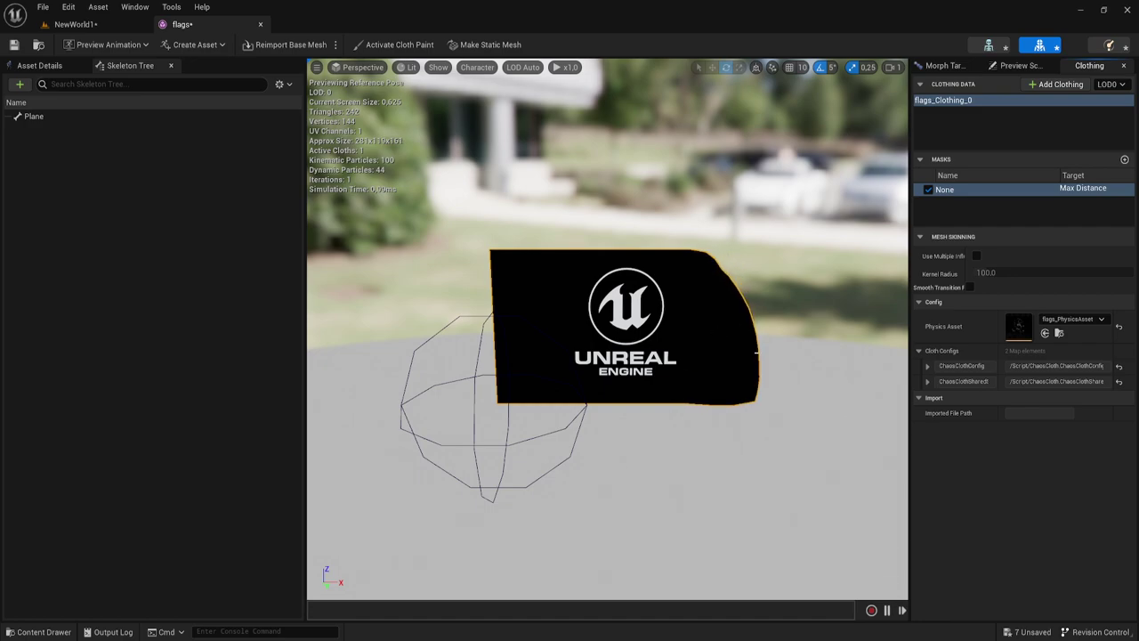
Step: Switch the cloth paint tool to Smooth and brush over the flag to soften its mask
left_click(400, 44)
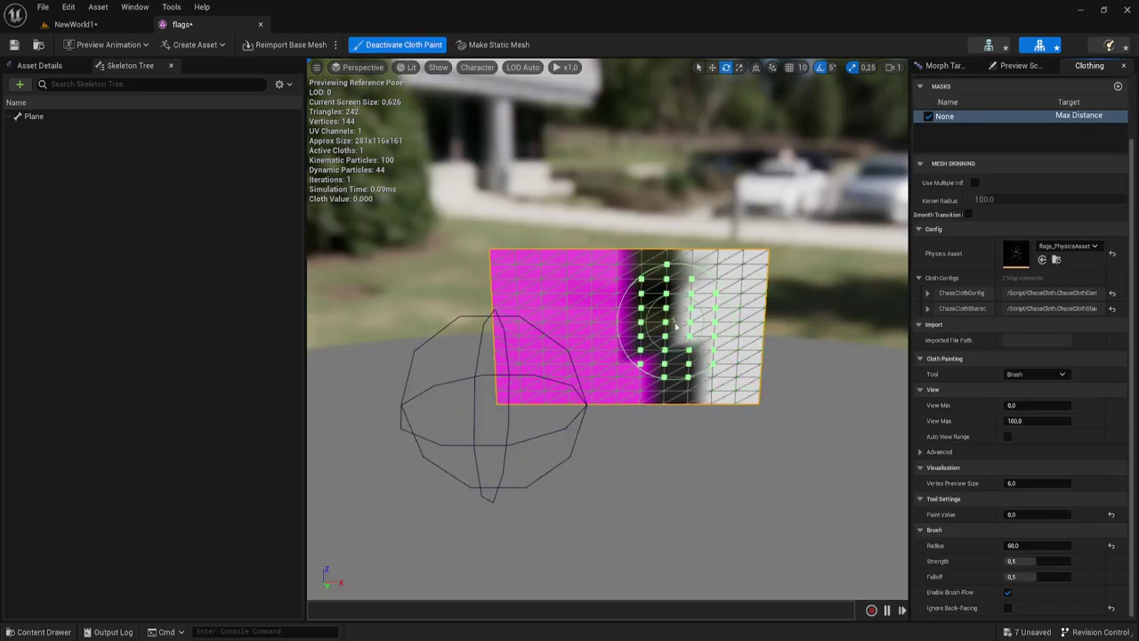
left_click_drag(676, 338, 658, 383)
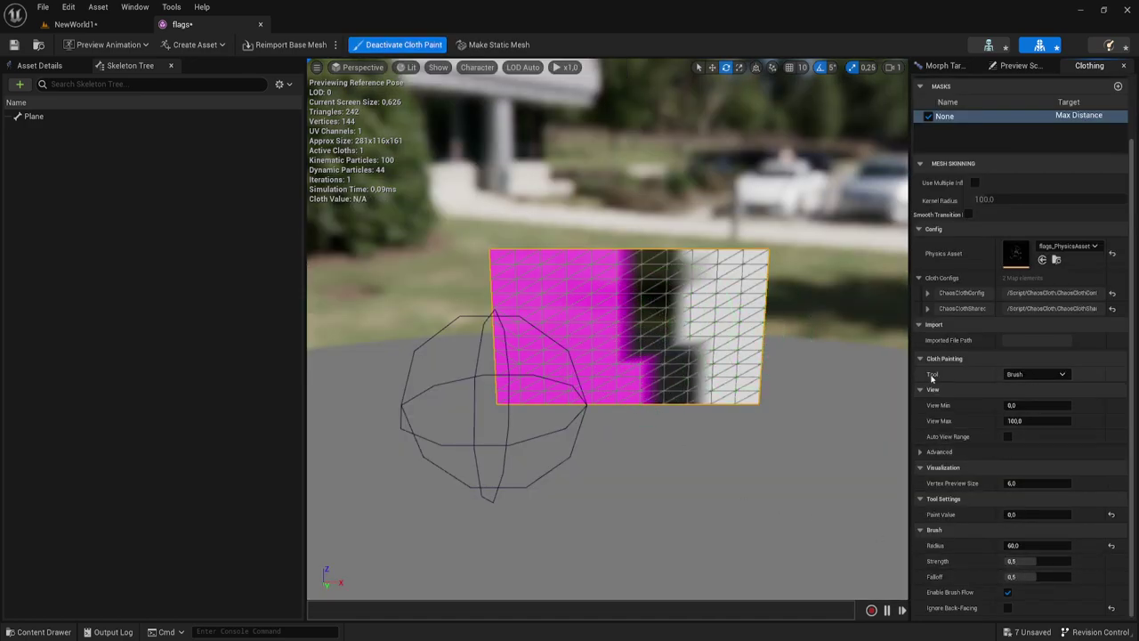
left_click(1053, 378)
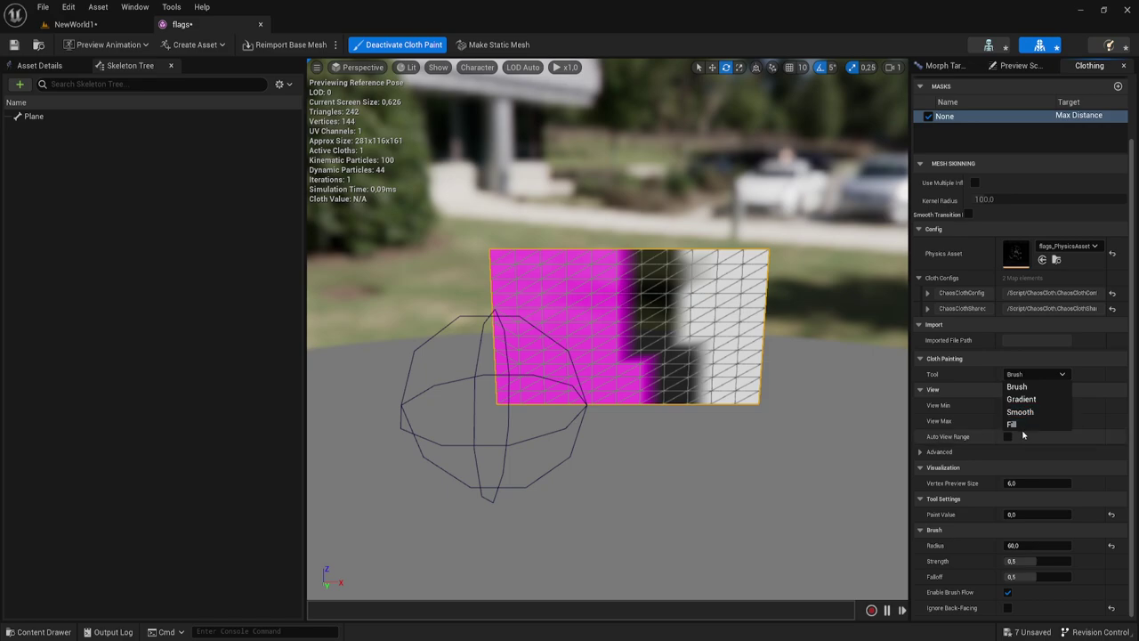
left_click(1025, 414)
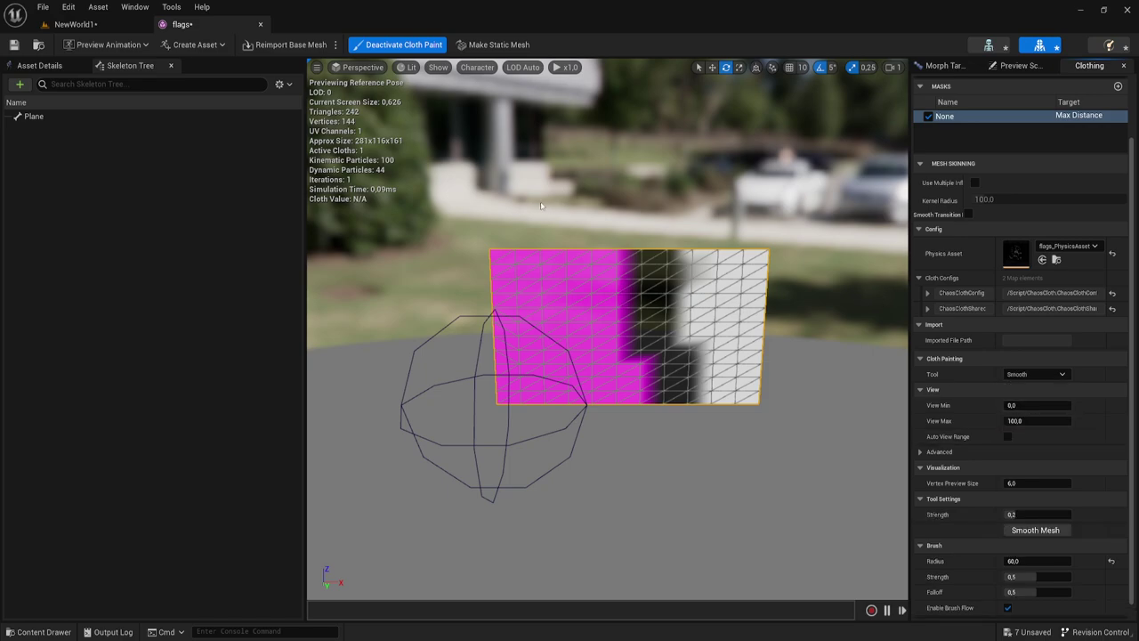
left_click_drag(574, 258, 653, 394)
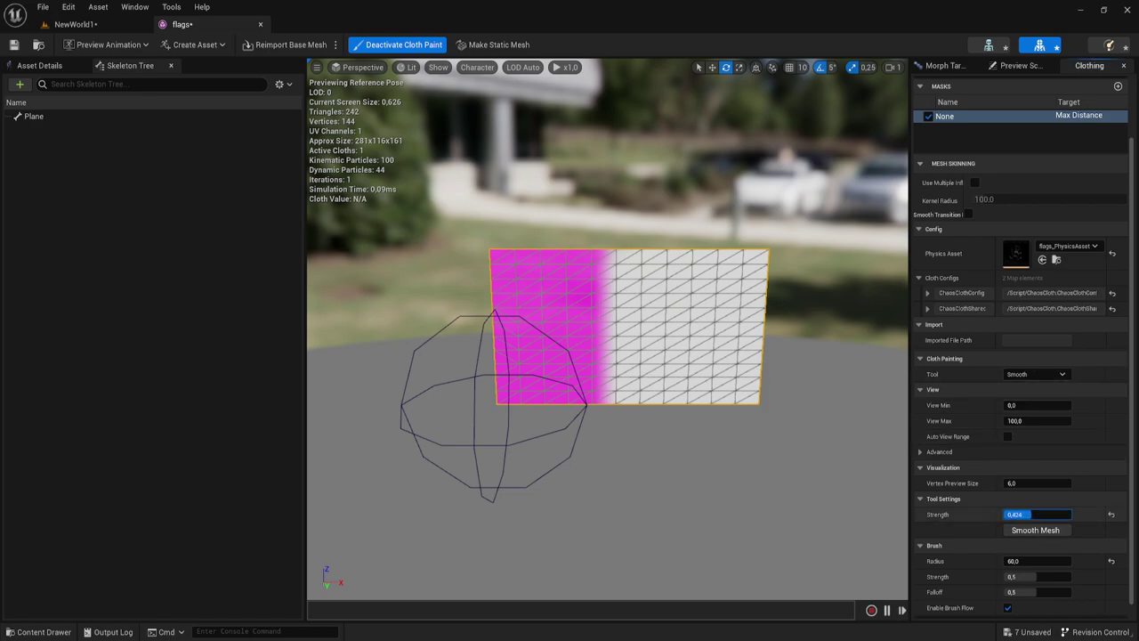
left_click_drag(622, 276, 621, 402)
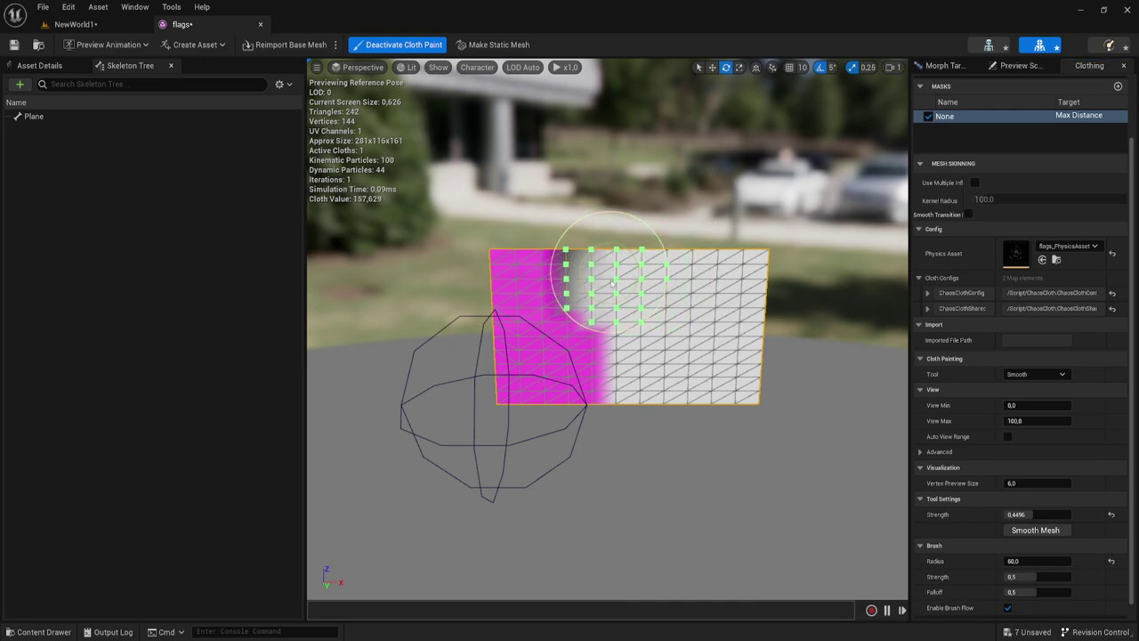
mouse_move(611, 274)
left_mouse_down()
mouse_move(623, 394)
mouse_move(617, 254)
left_mouse_up()
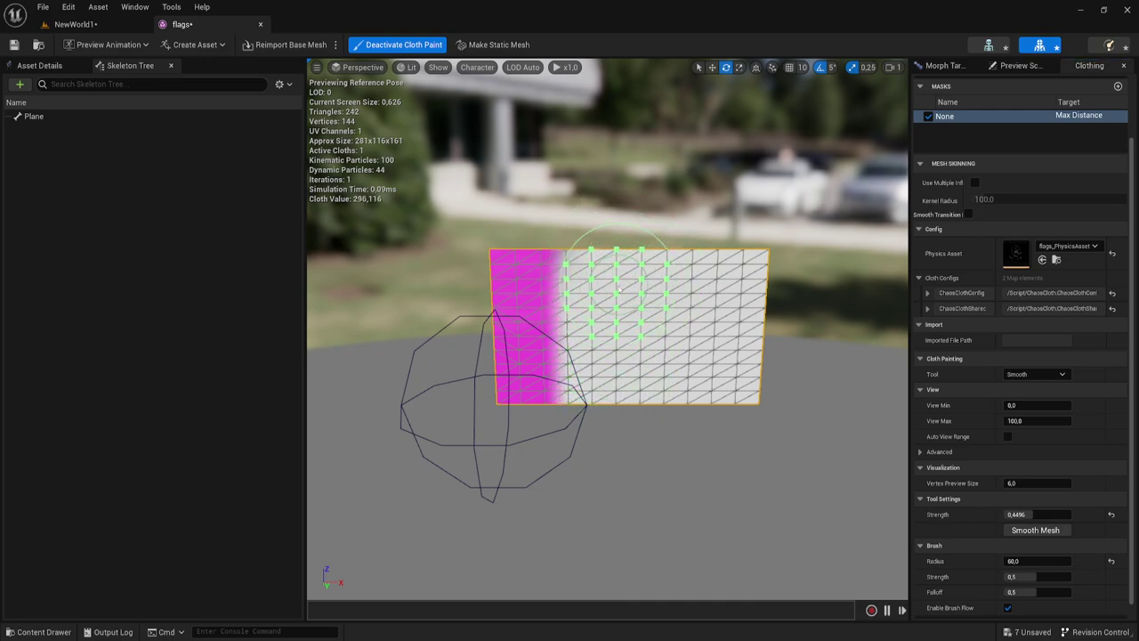
mouse_move(610, 275)
left_mouse_down()
mouse_move(579, 279)
mouse_move(596, 362)
left_mouse_up()
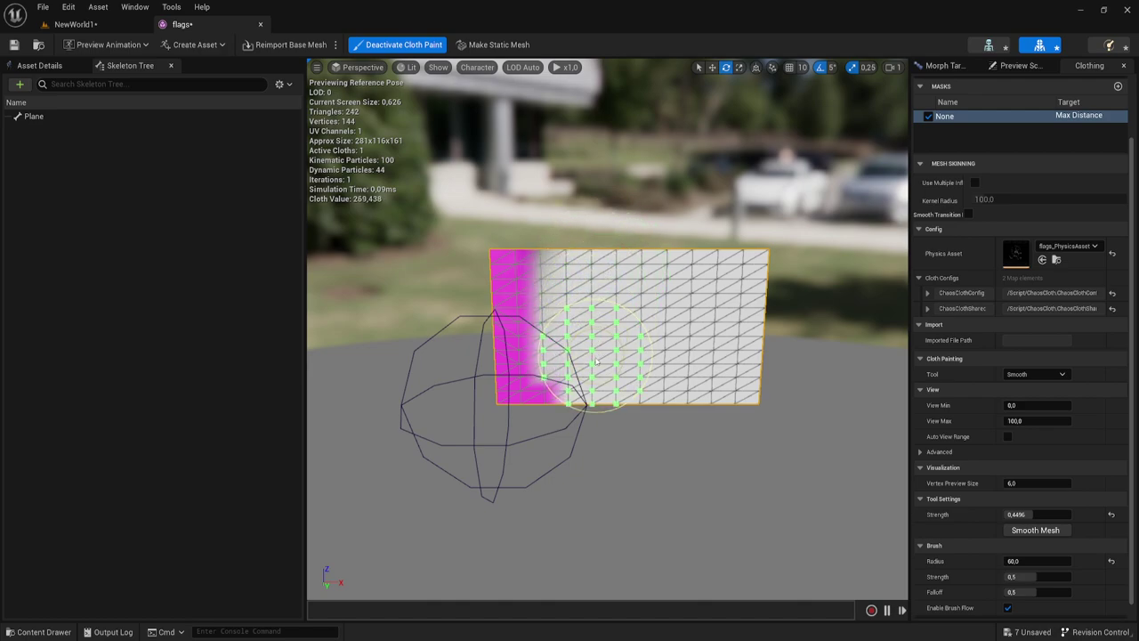
left_click_drag(594, 309, 591, 312)
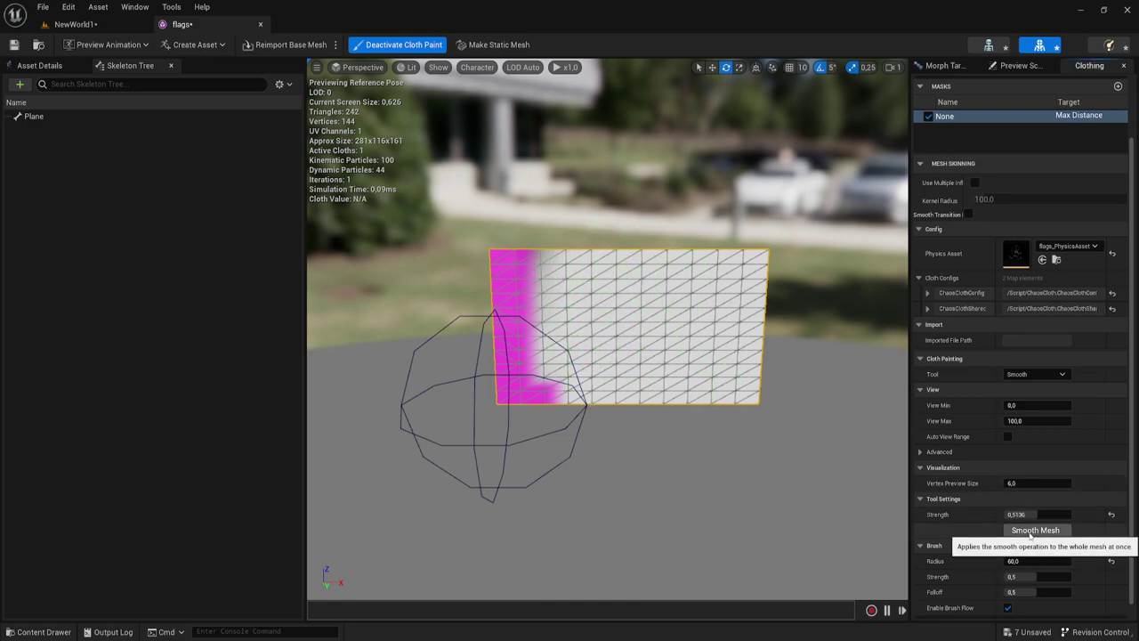
Step: Apply Smooth Mesh at about 0.51 strength across the whole flag mask, twice
left_click(1023, 530)
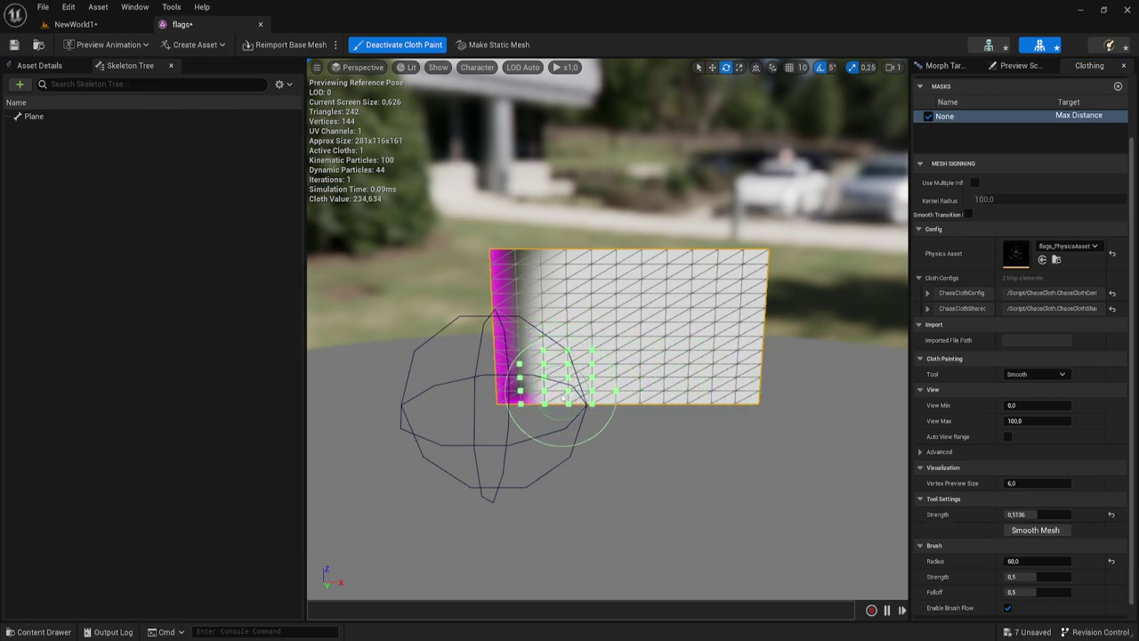
left_click_drag(562, 398, 577, 267)
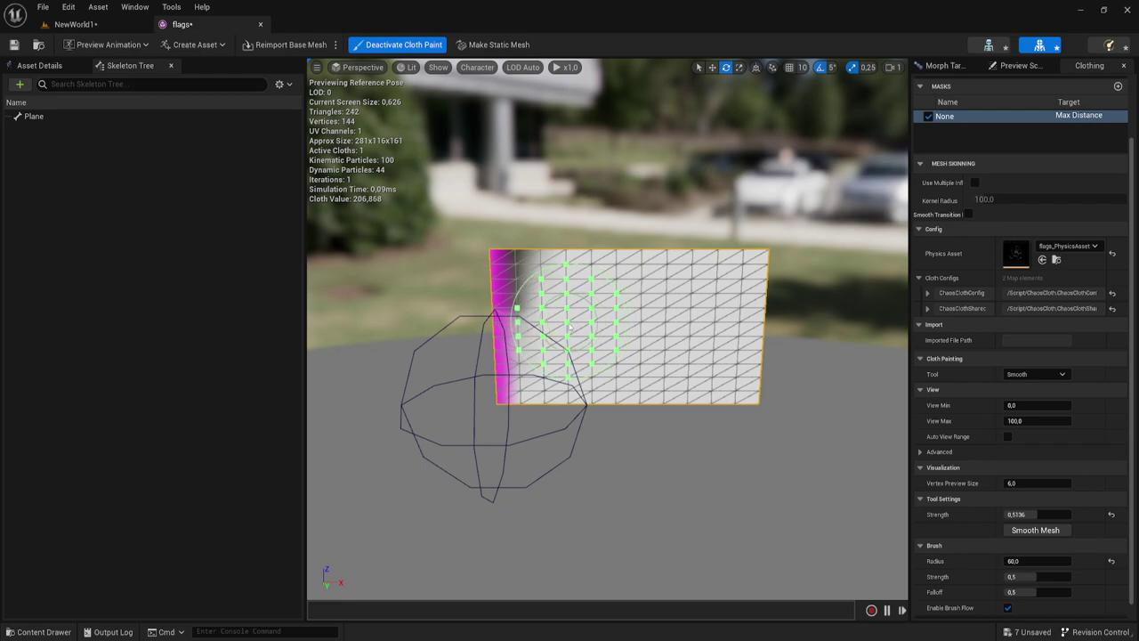
left_click(1054, 530)
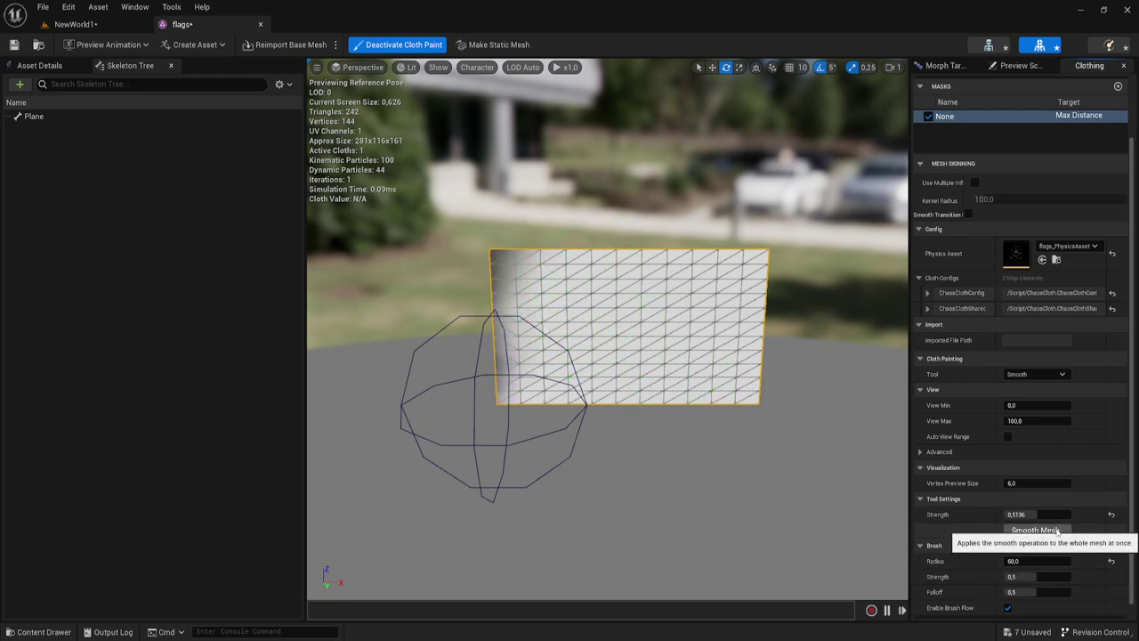
Step: Switch the cloth paint tool back to Brush with paint value 0
left_click(391, 48)
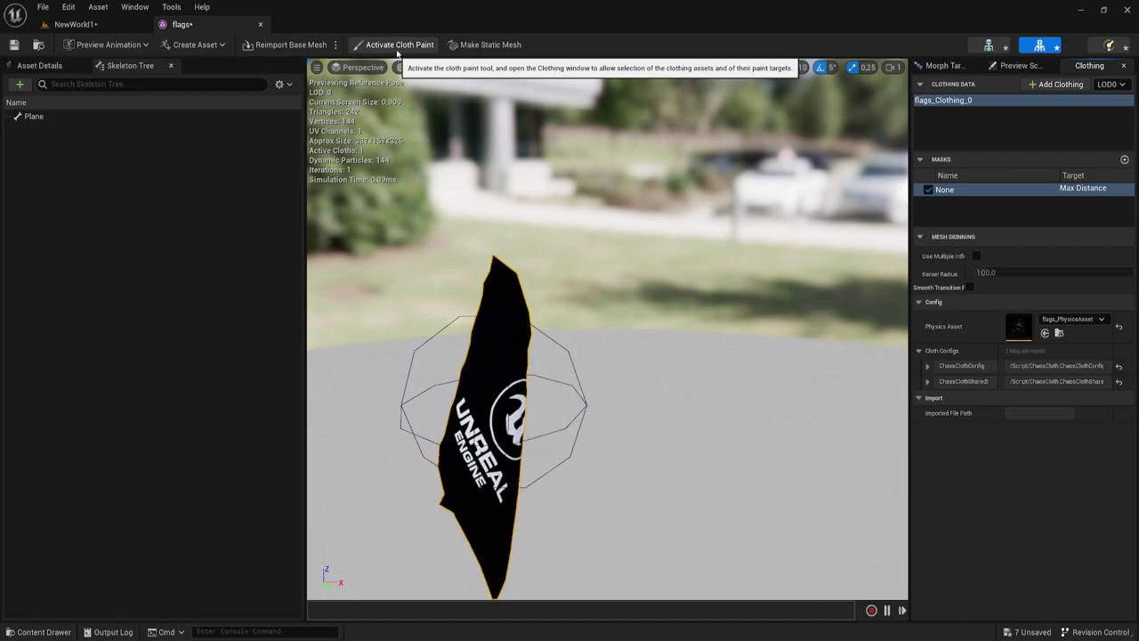
left_click(392, 46)
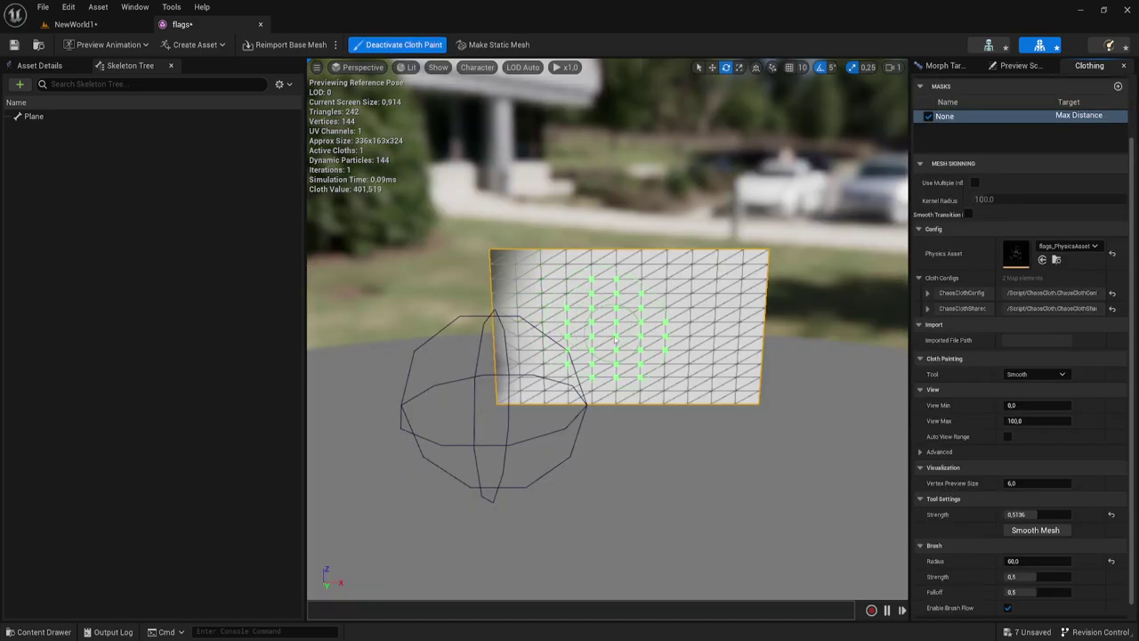
left_click(1059, 373)
left_click(1018, 382)
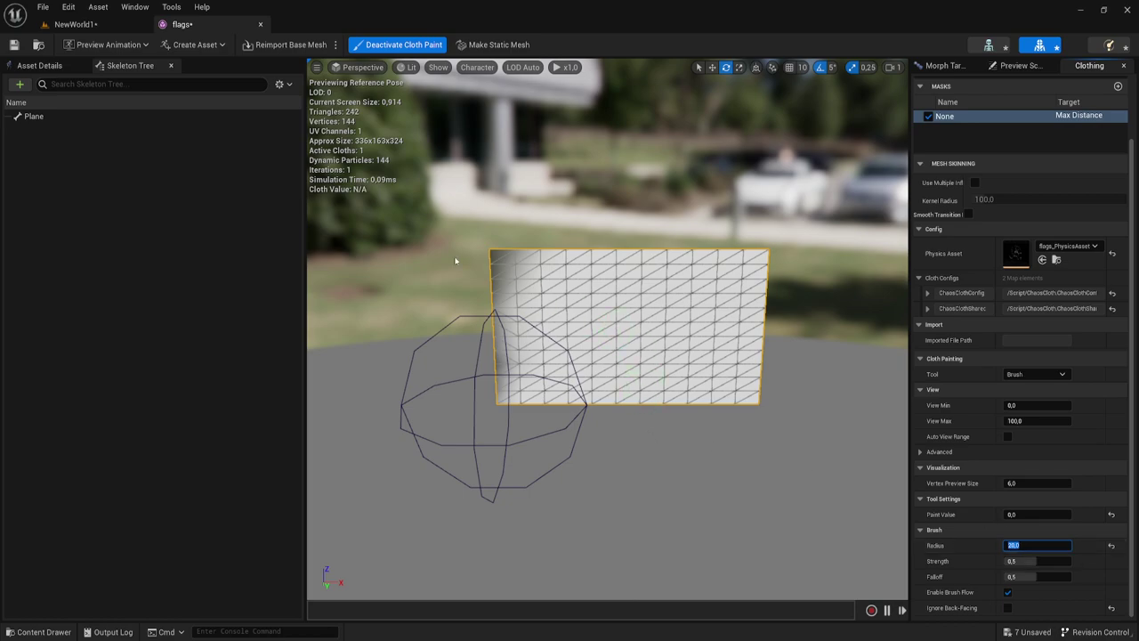
Step: Paint a narrow 0-value strip along the flag's left edge and save the flags asset
left_click_drag(490, 259, 492, 301)
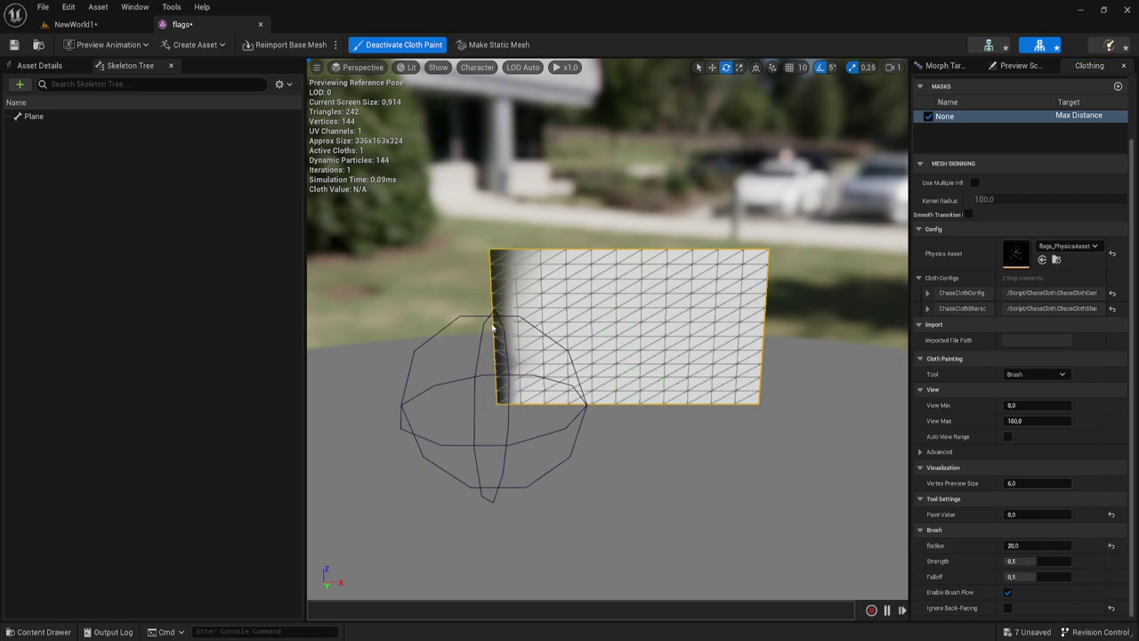
mouse_move(491, 263)
left_mouse_down()
mouse_move(504, 283)
mouse_move(510, 259)
mouse_move(492, 276)
left_mouse_up()
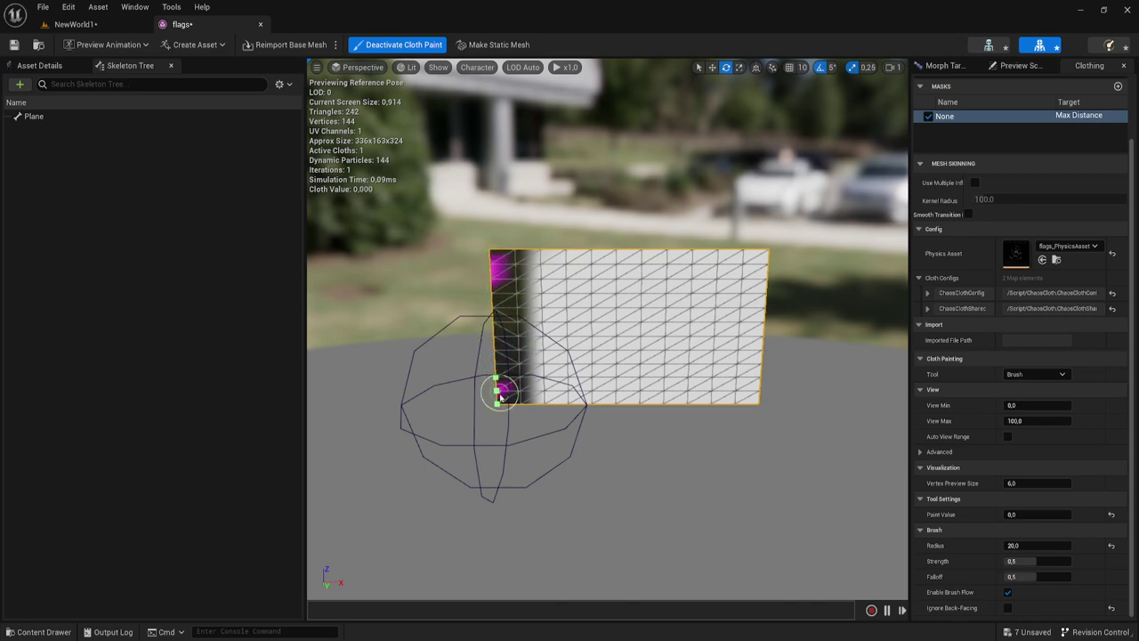
left_click_drag(497, 356, 496, 302)
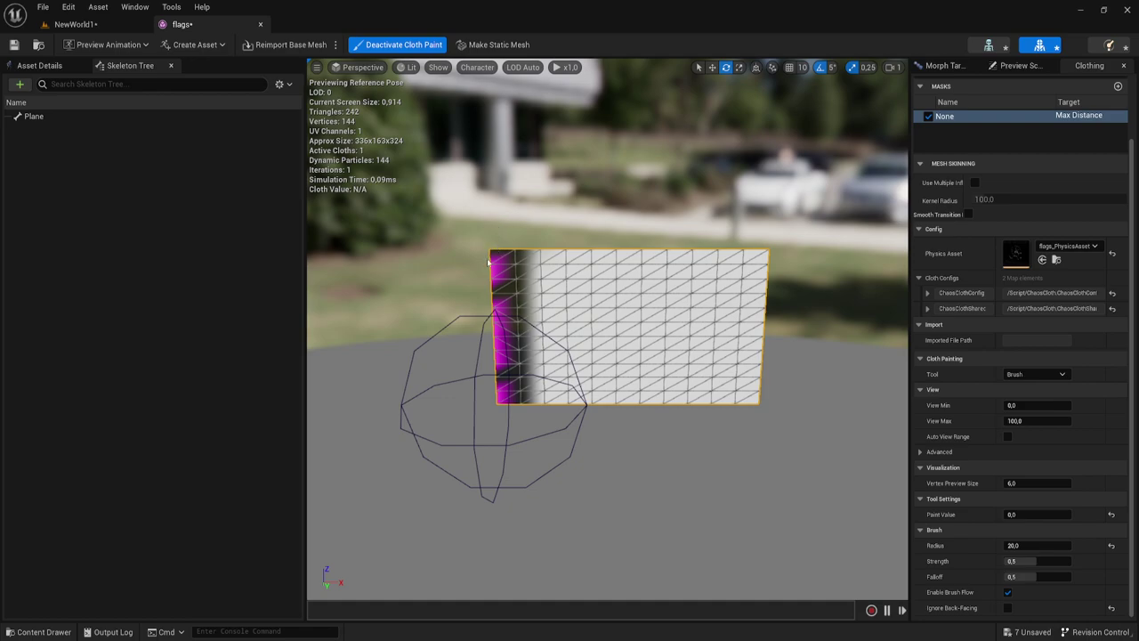
left_click_drag(496, 255, 497, 302)
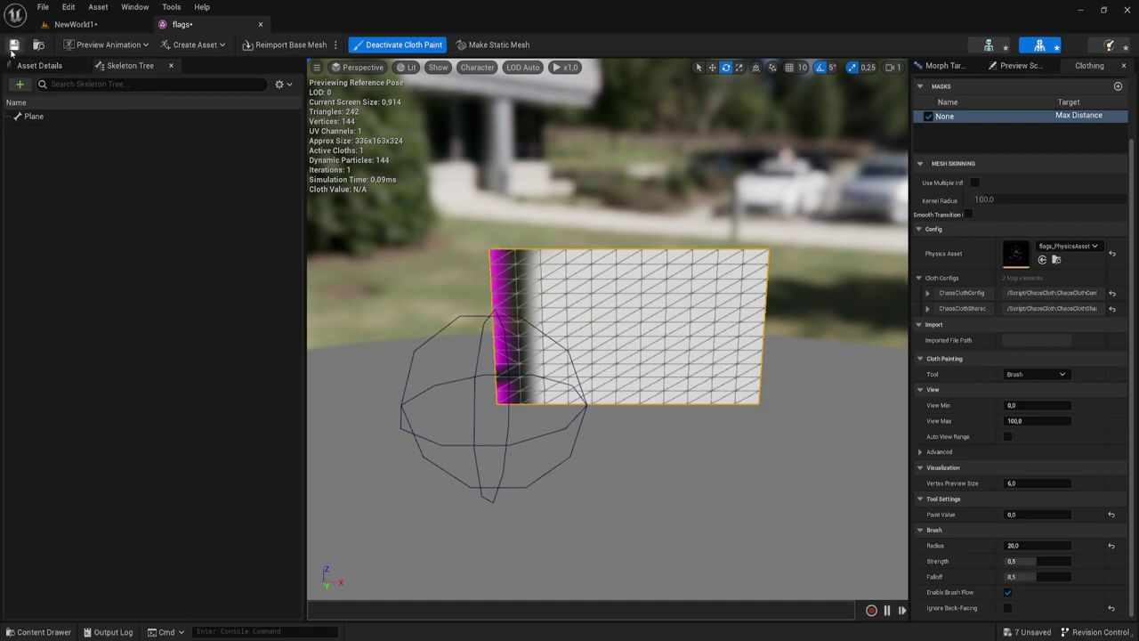
left_click(13, 45)
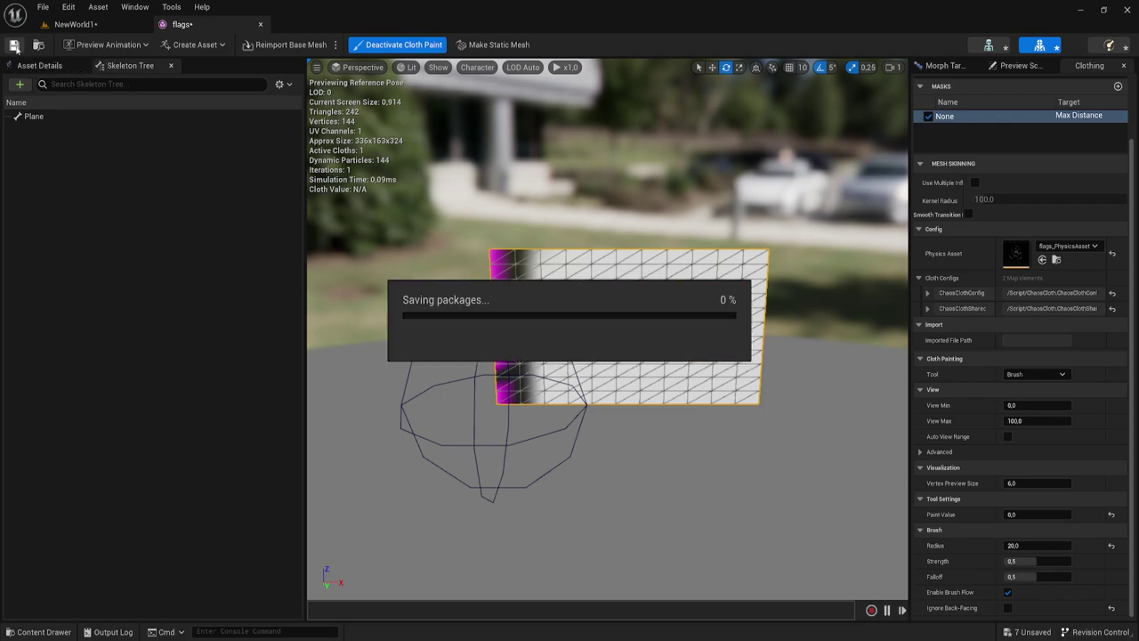
Step: Leave cloth painting to watch the flag simulate with 24 pinned particles
left_click(394, 46)
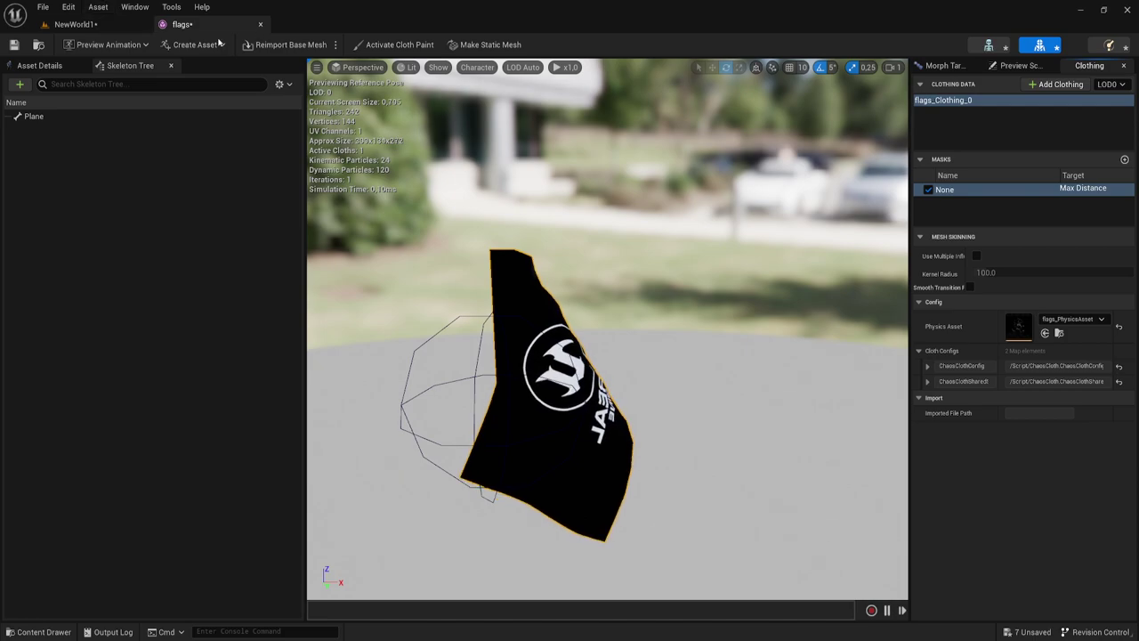
Step: Close the flags asset, focus the flag in NewWorld1, and start a Simulate session
left_click(260, 24)
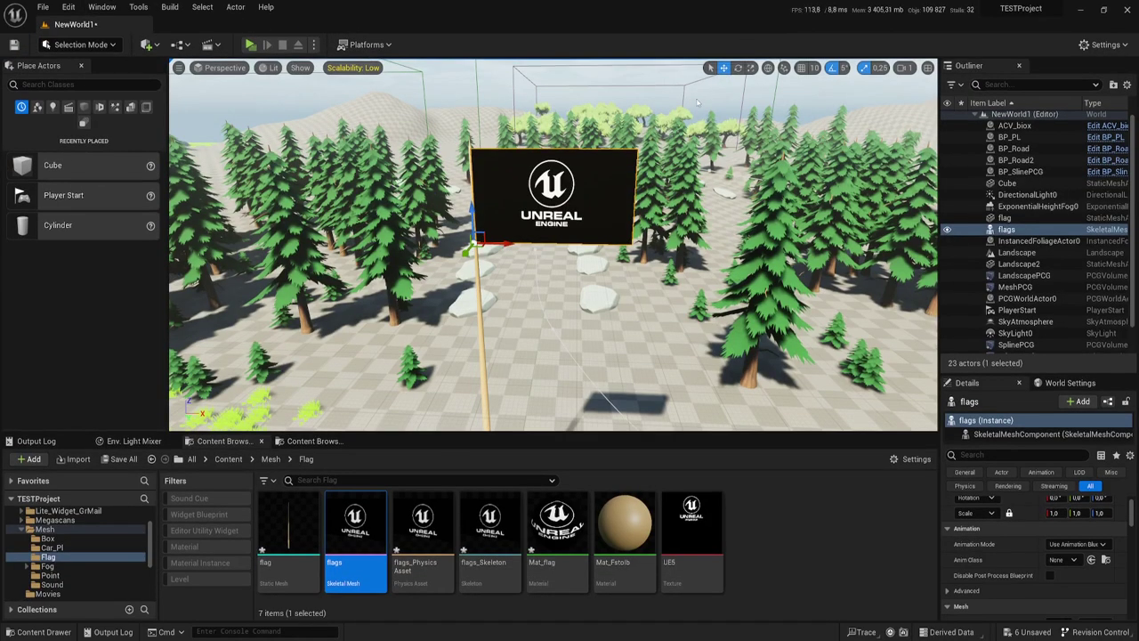
key("f")
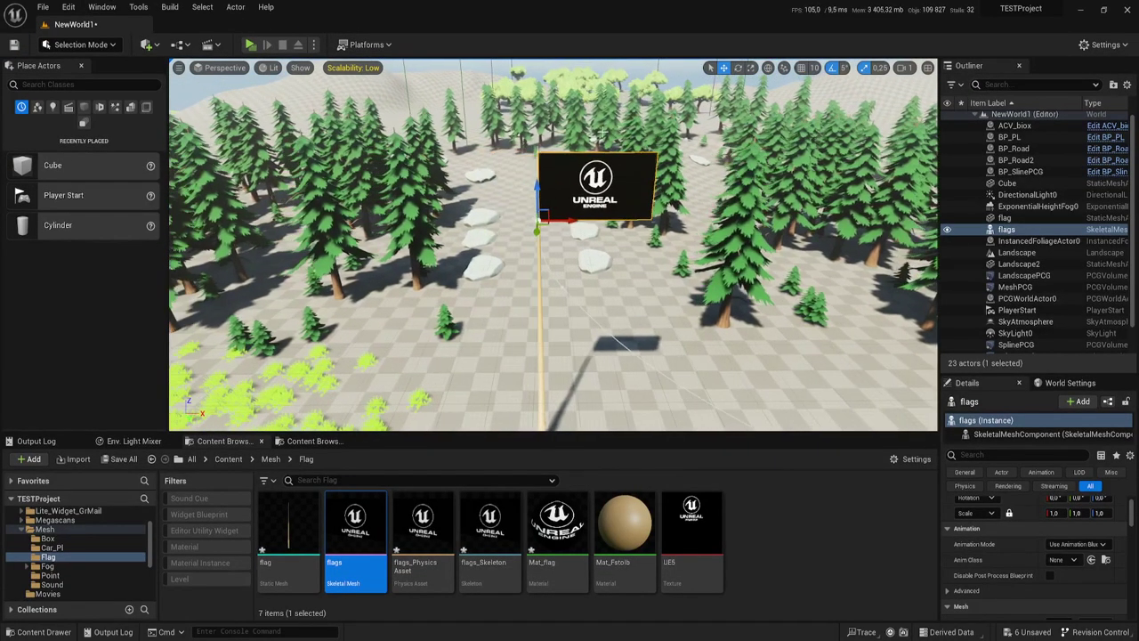
left_click(311, 45)
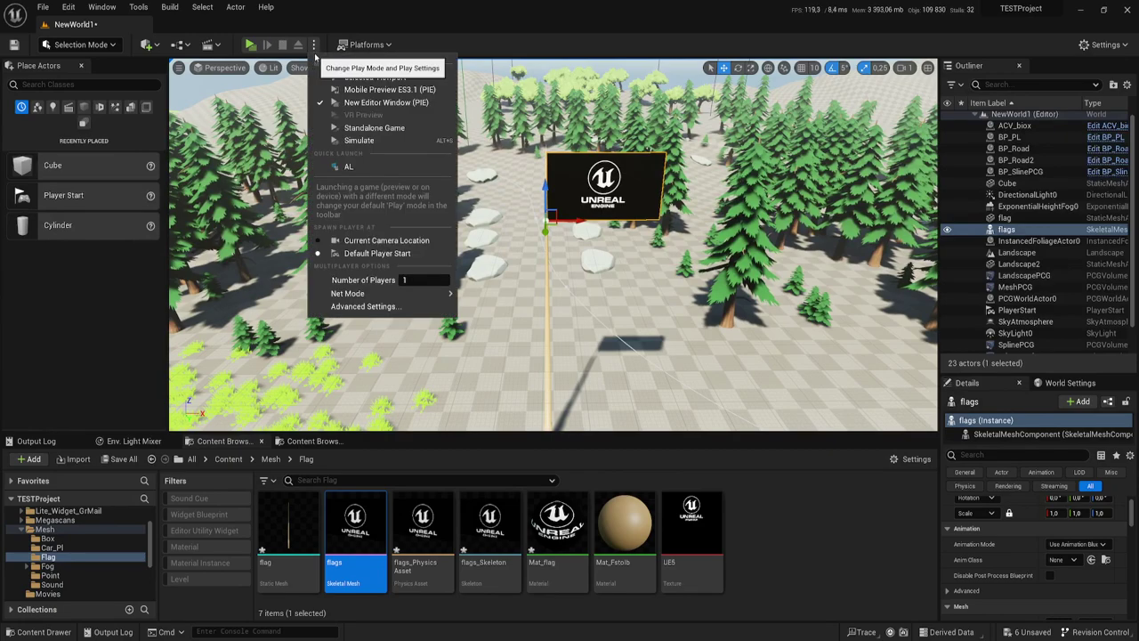
left_click(356, 139)
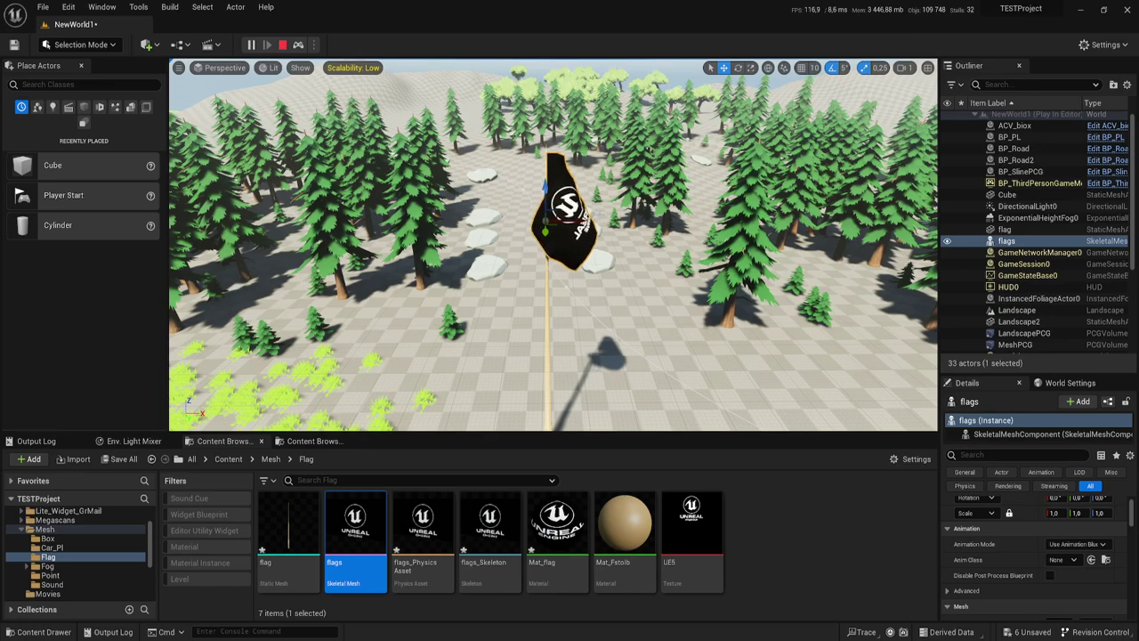
scroll(947, 184, "down", 3)
type("w")
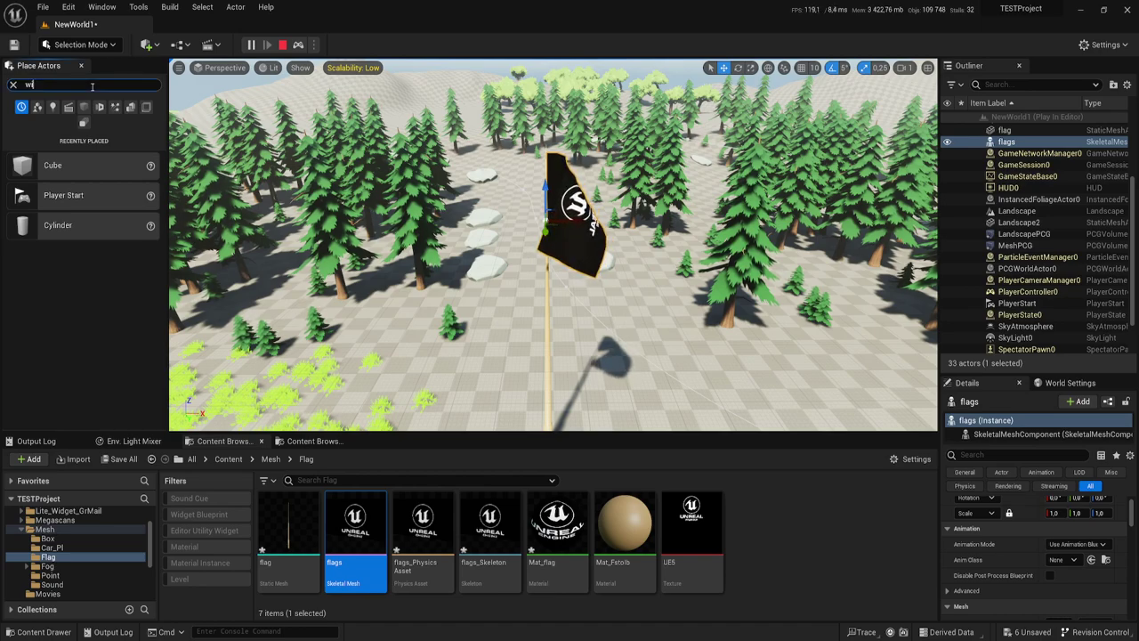
Step: Add a Wind Directional Source from Place Actors and position it at the flagpole's base
type("ind")
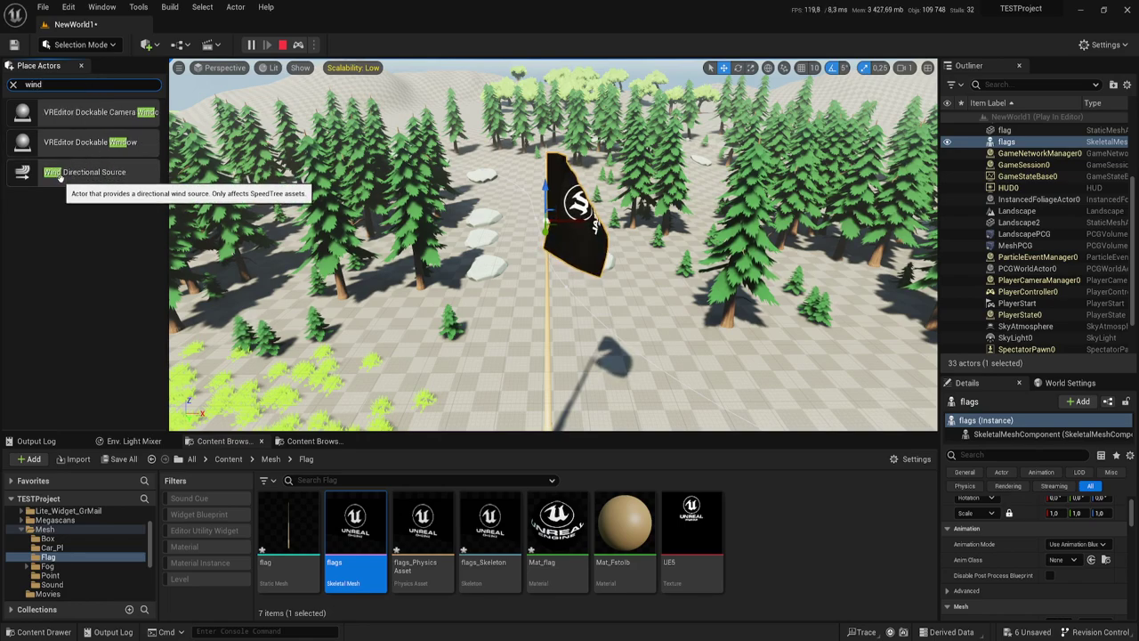
left_click_drag(59, 176, 527, 300)
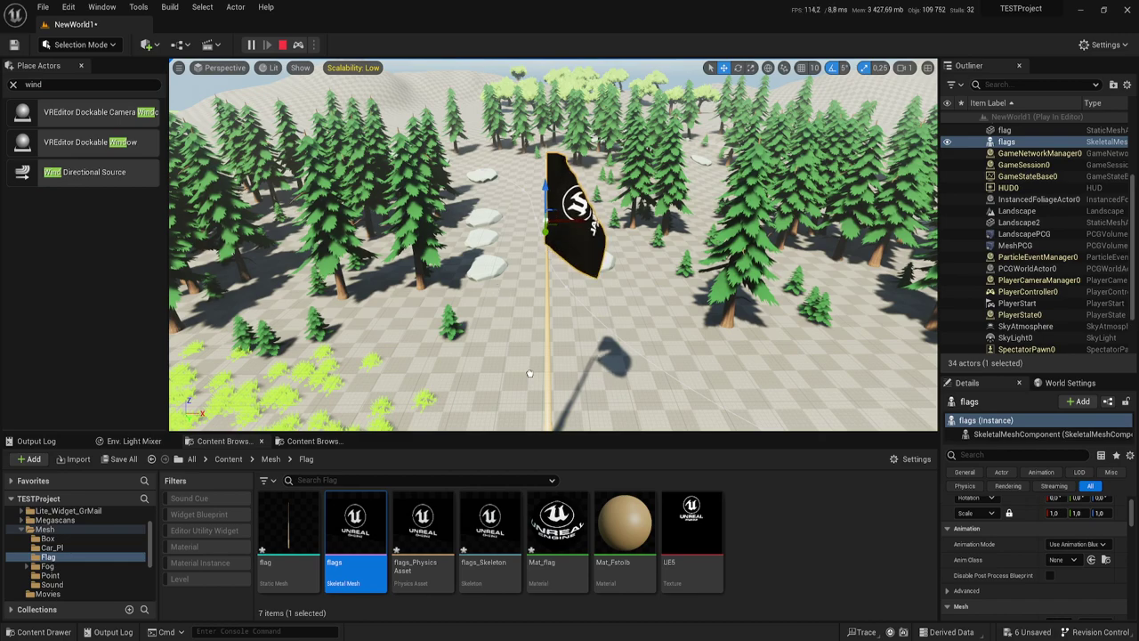
left_click_drag(529, 374, 511, 232)
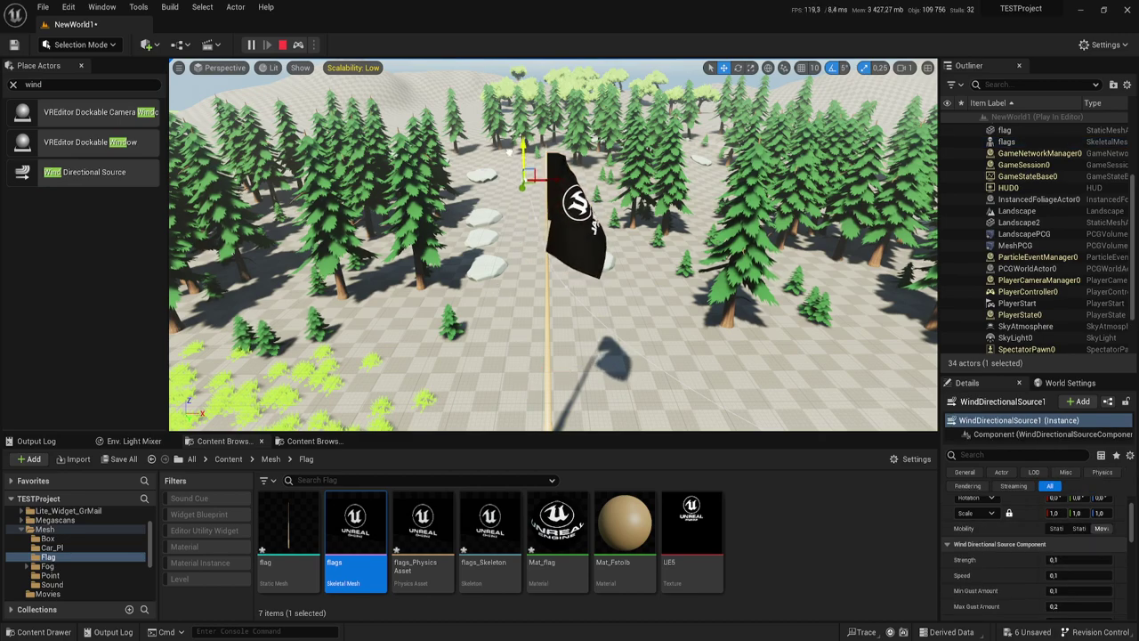
left_click_drag(525, 185, 498, 285)
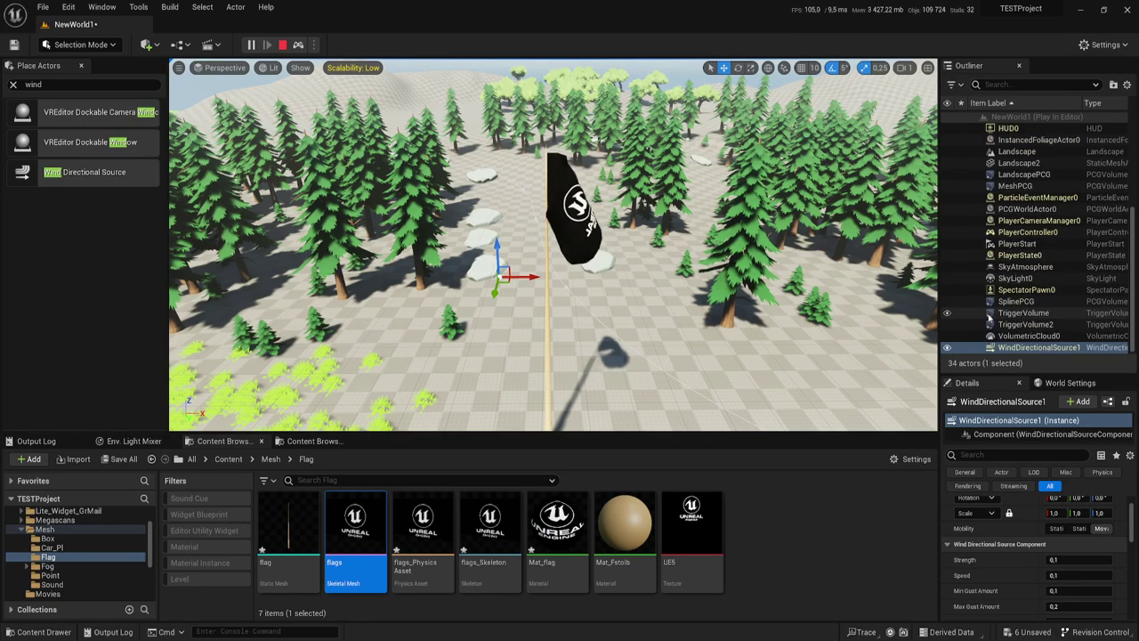
right_click_drag(413, 210, 557, 274)
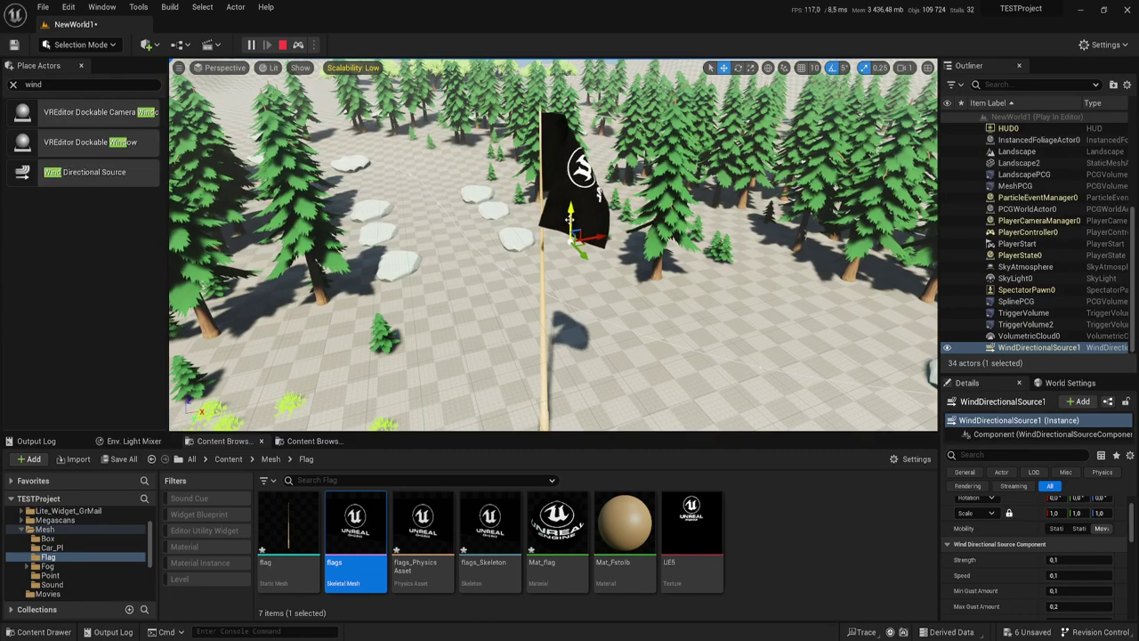
key("g")
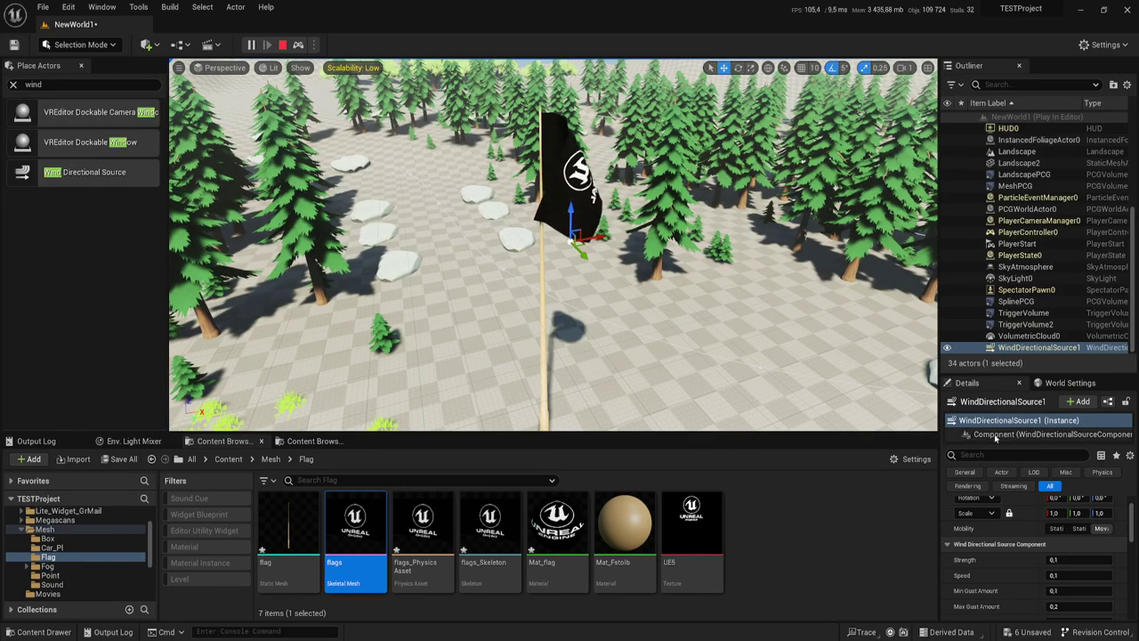
Step: Rotate the wind source 40° about the vertical axis, watch the flag, then stop simulating
key("e")
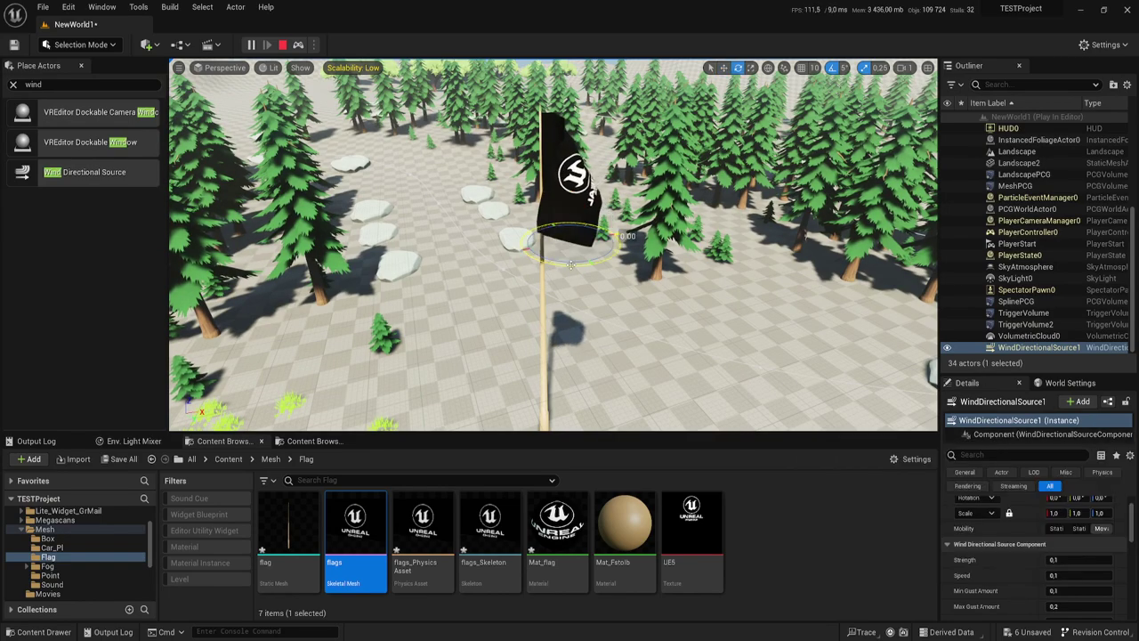
left_click_drag(534, 257, 614, 242)
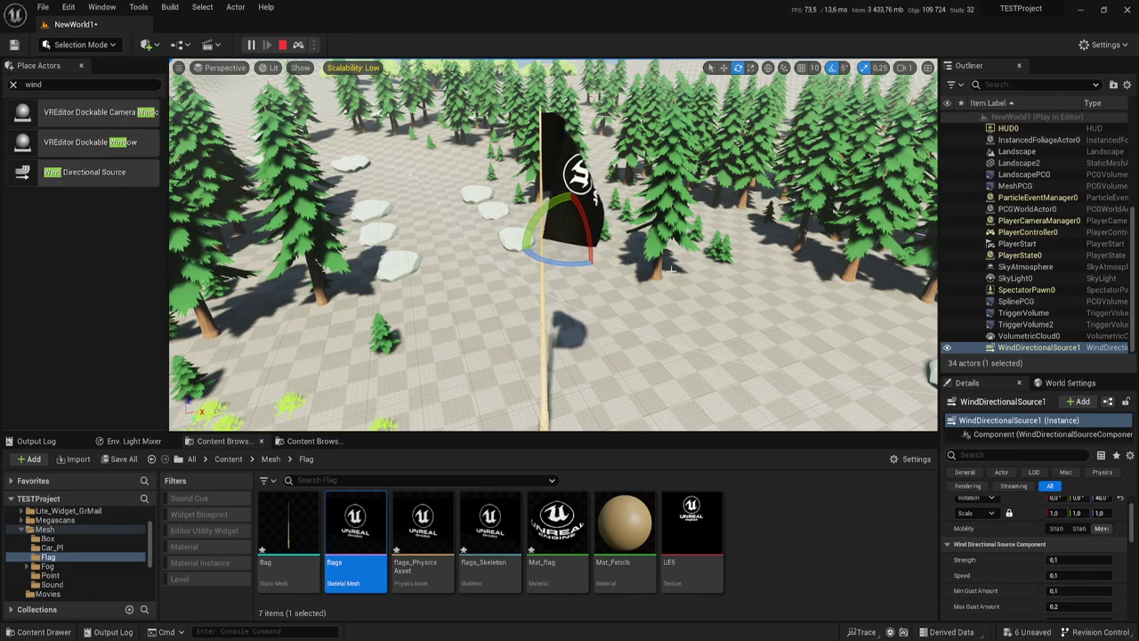
right_click_drag(552, 244, 641, 245)
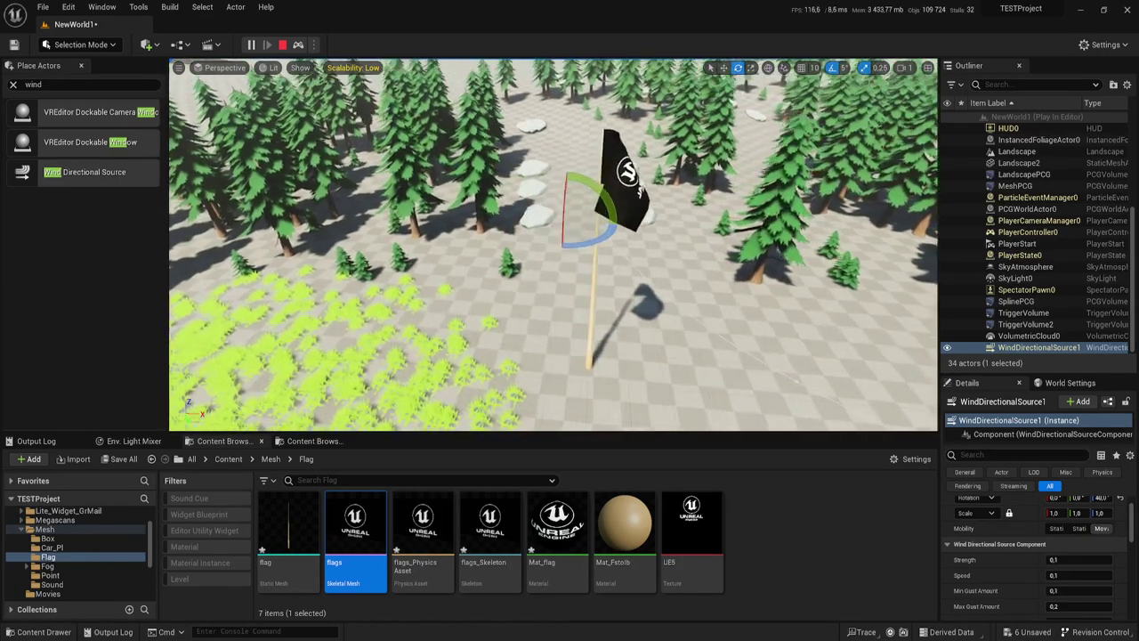
right_click_drag(552, 245, 587, 236)
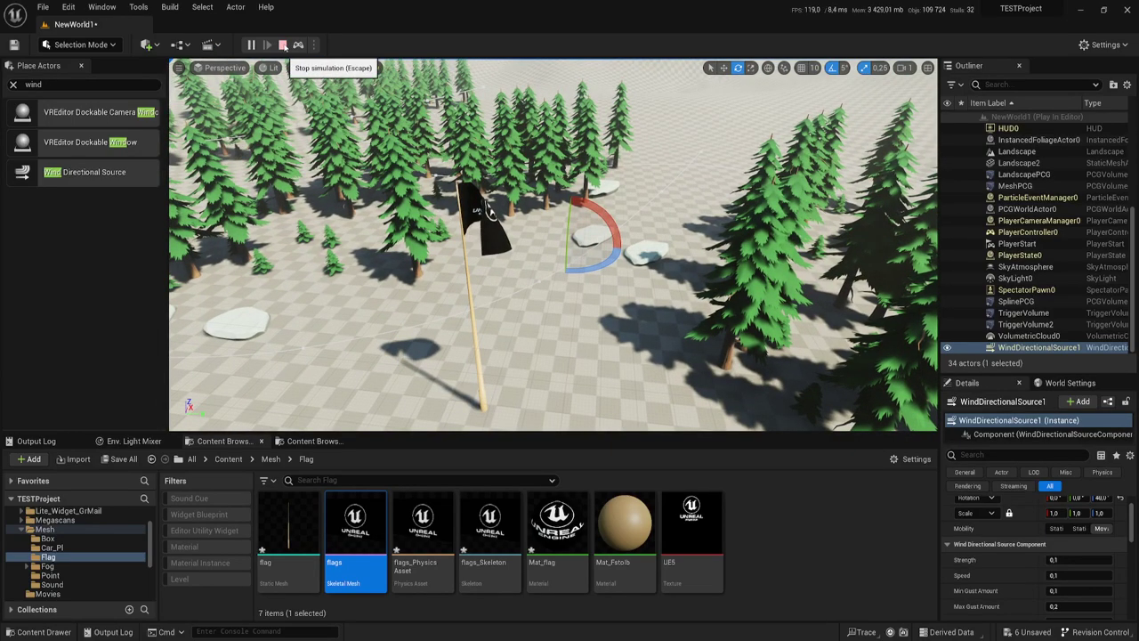
left_click(282, 45)
right_click_drag(548, 328, 548, 328)
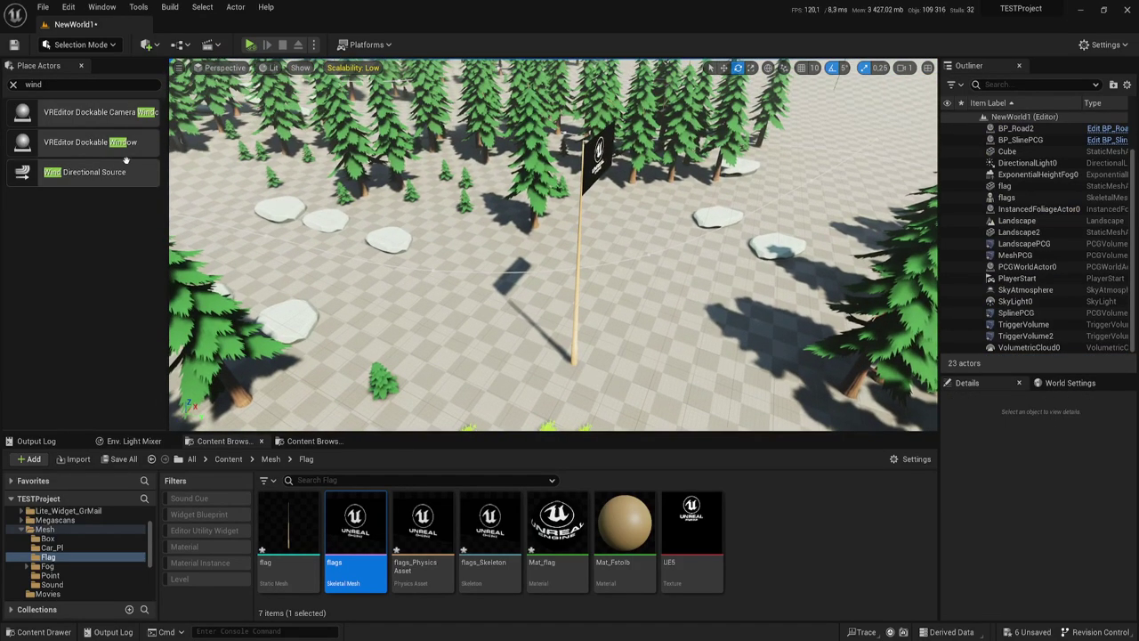
Step: Place a new wind source beside the flagpole and rotate it to 40° yaw
left_click_drag(550, 337, 546, 326)
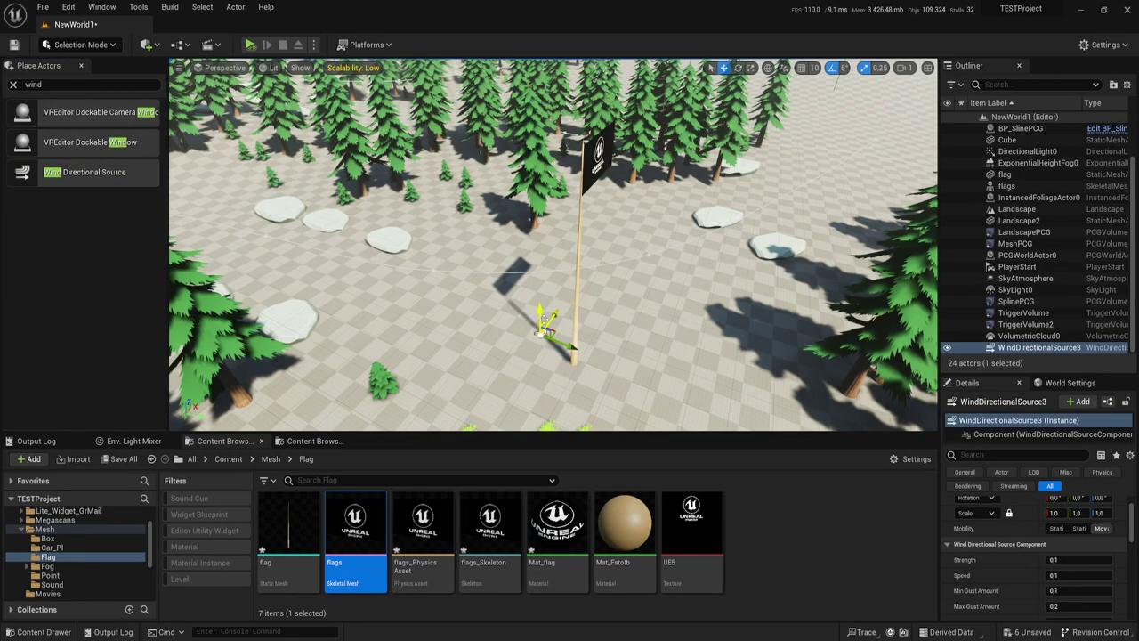
key("e")
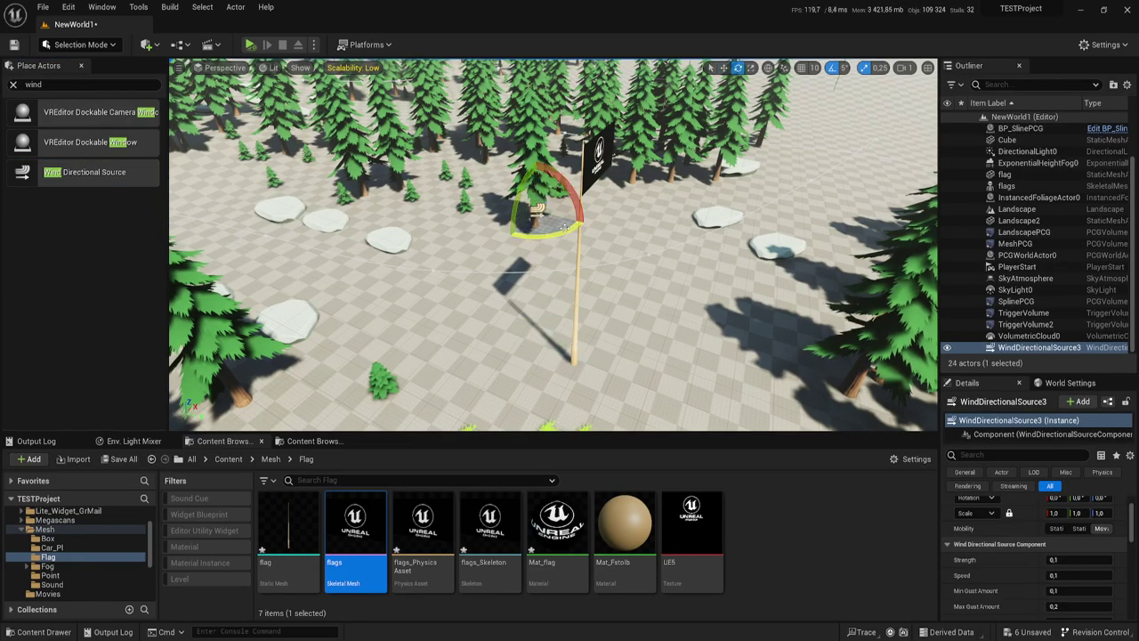
left_click_drag(564, 228, 534, 233)
mouse_move(534, 233)
right_mouse_down()
mouse_move(570, 294)
mouse_move(596, 289)
mouse_move(534, 284)
right_mouse_up()
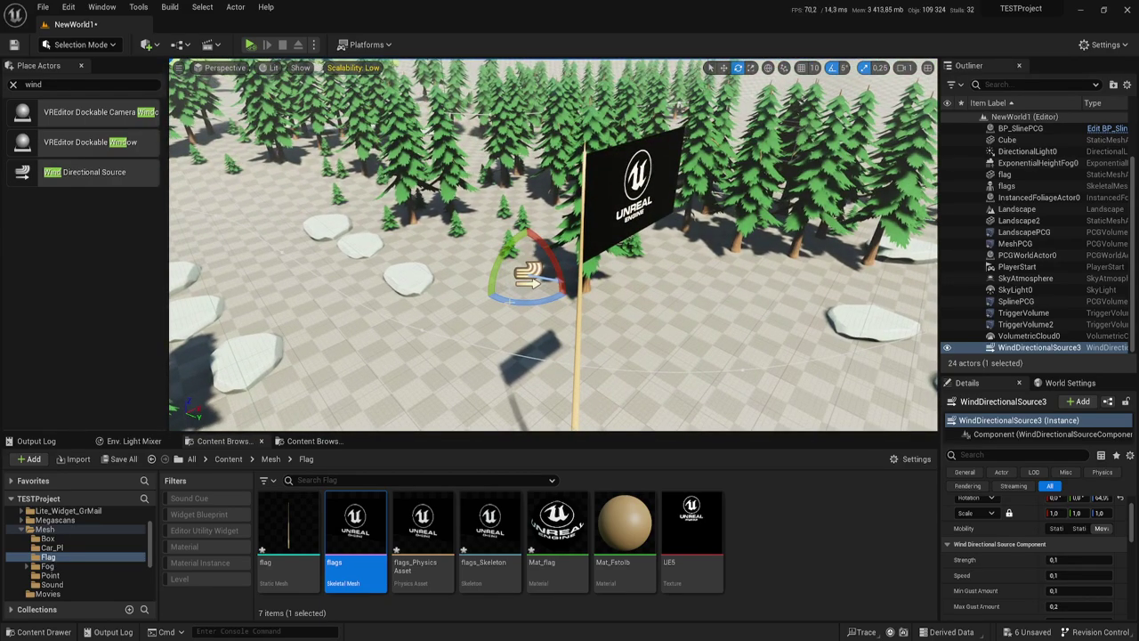
left_click_drag(529, 300, 551, 293)
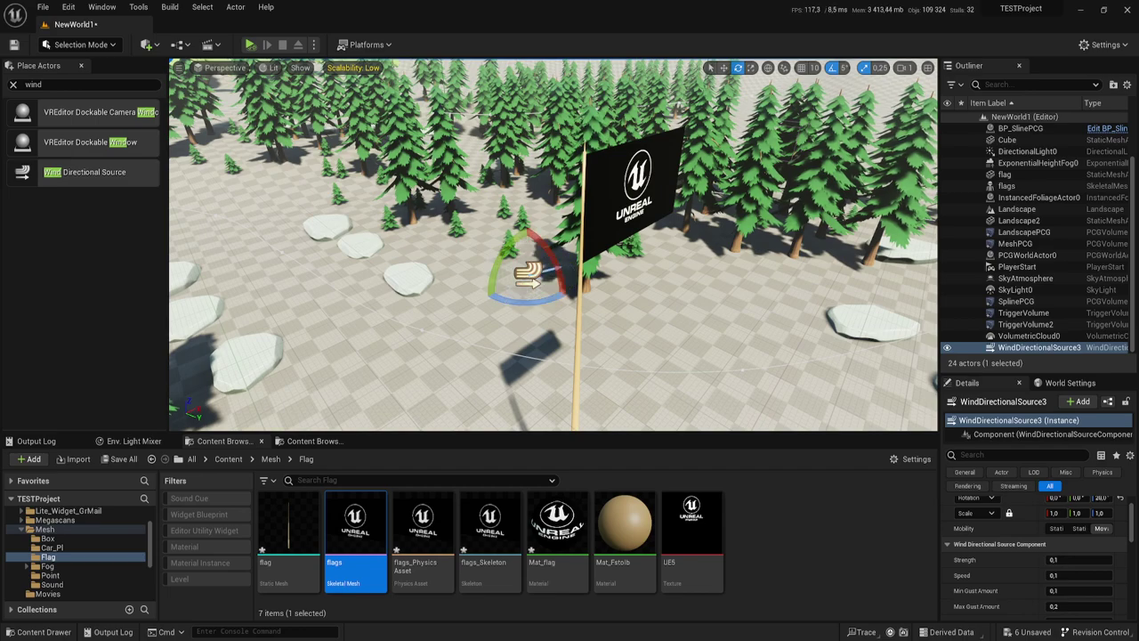
Step: Set WindDirectionalSource3's Speed to 10 and simulate to watch the flag wave
left_click(250, 44)
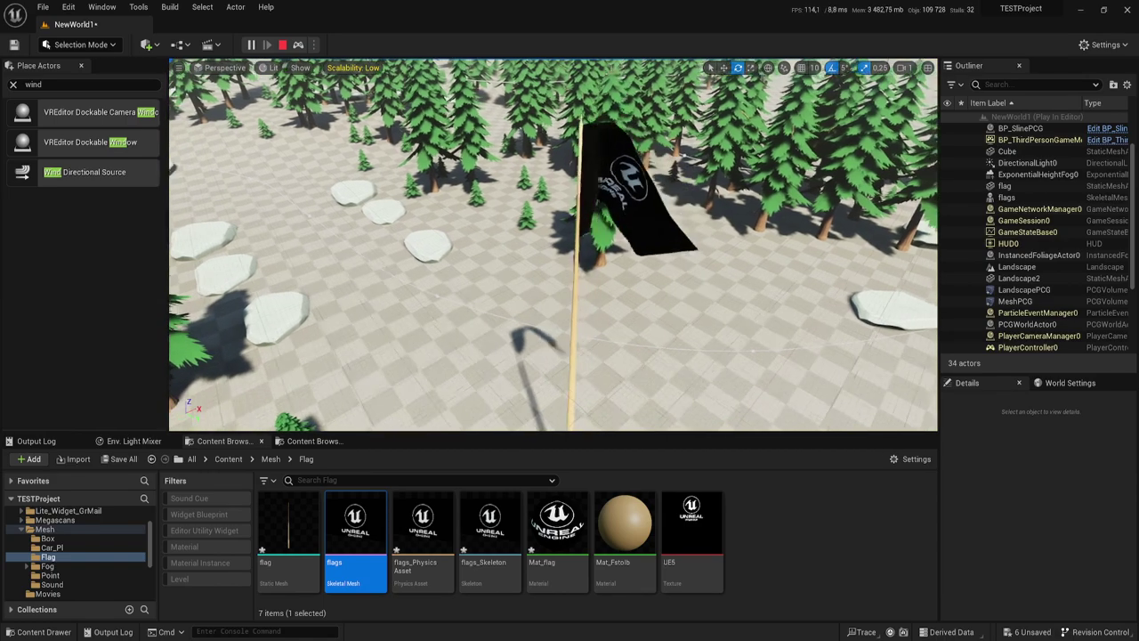
key("Escape")
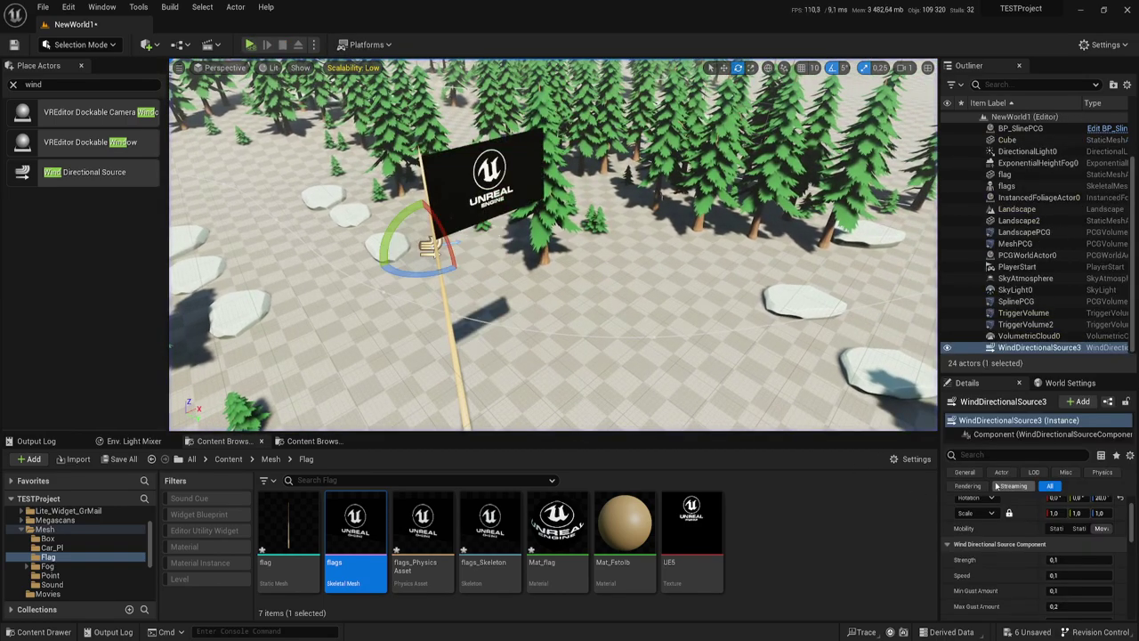
left_click(1058, 574)
type("15")
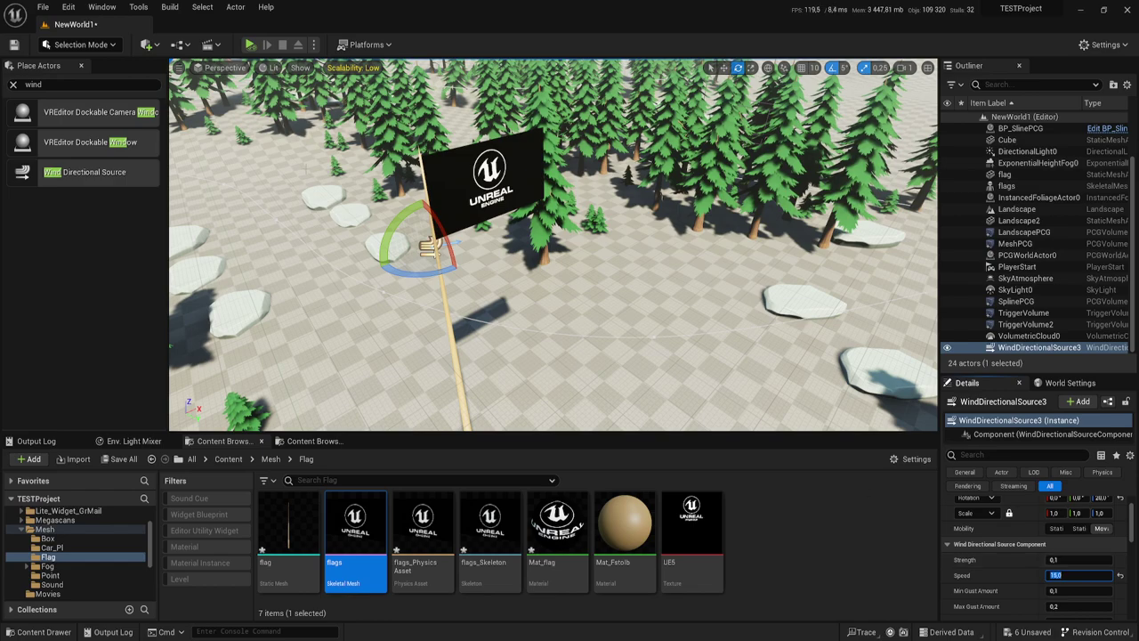
left_click(248, 46)
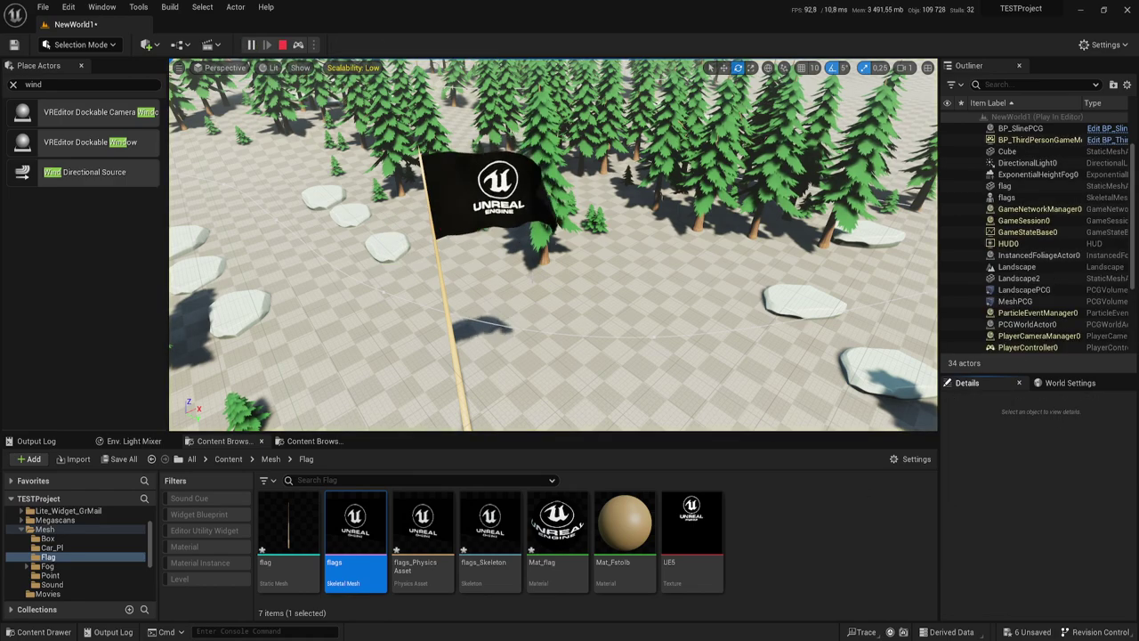